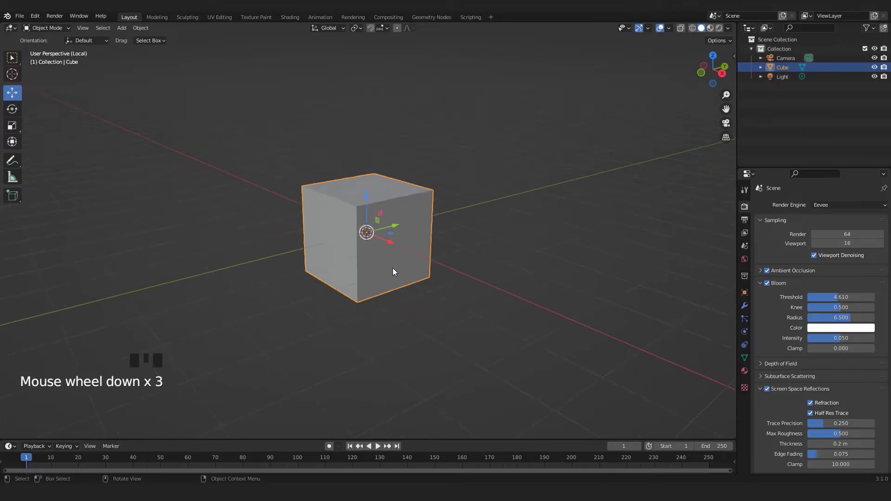
- Select the cube's +X face in Edit Mode and move it outward about 1.17 m along X
scroll(398, 238, down, 1)
key(Tab)
click(405, 238)
key(Tab)
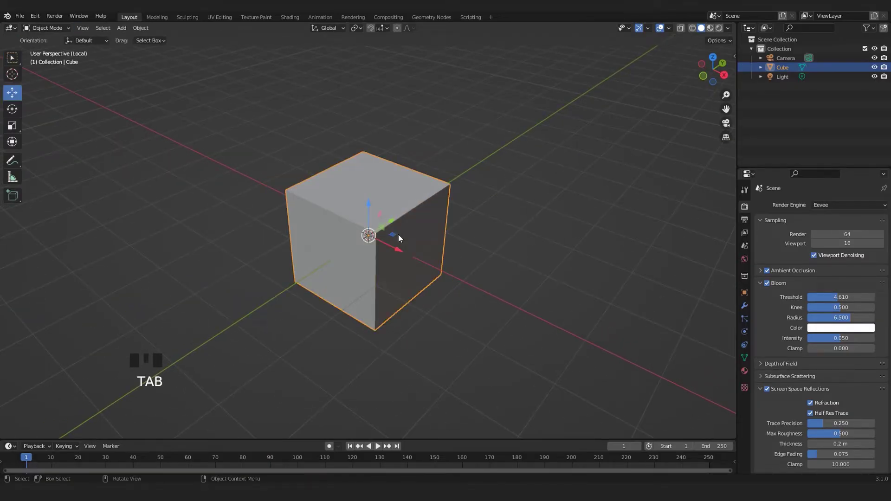
key(Tab)
key(ctrl+3)
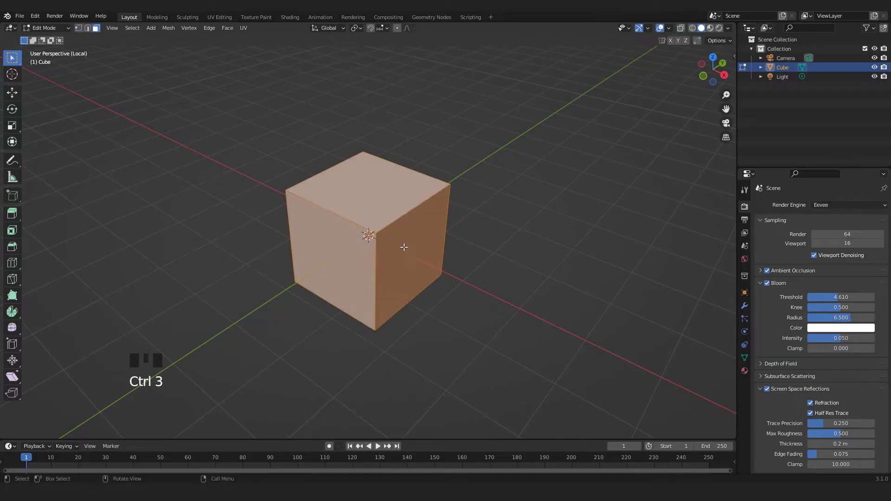
click(402, 240)
scroll(402, 240, down, 2)
click(12, 94)
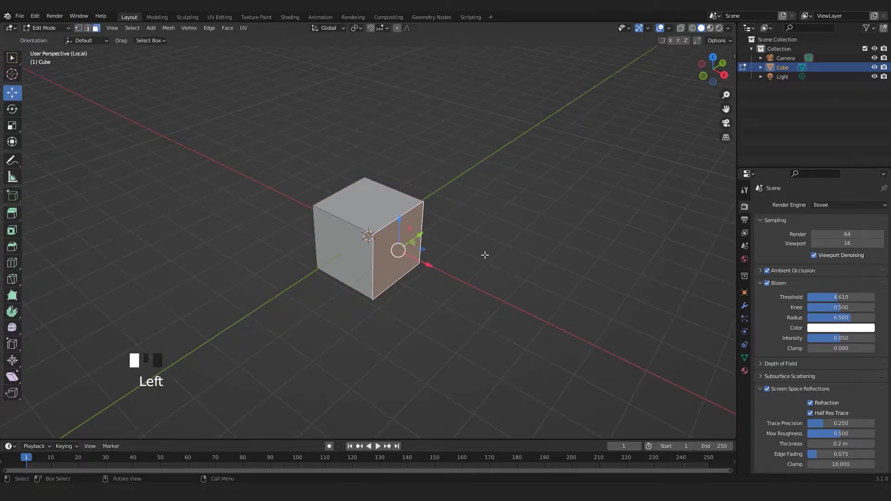
scroll(435, 270, up, 2)
drag(439, 270, 495, 313)
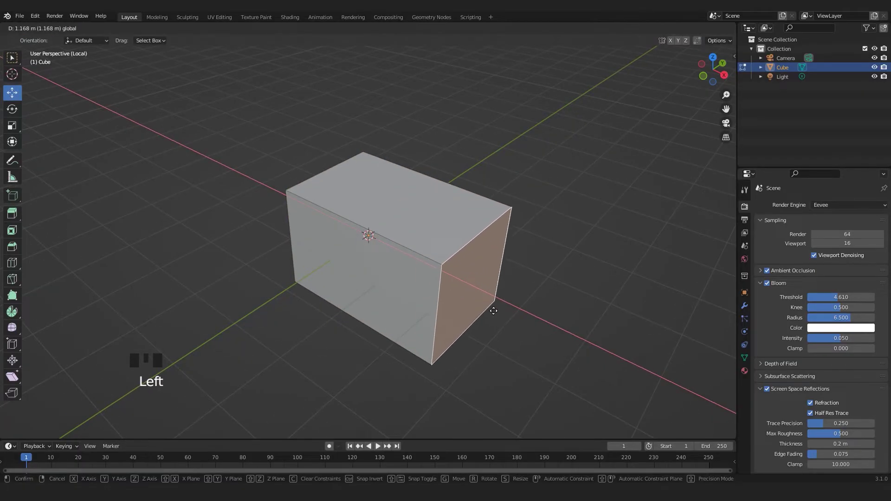
scroll(438, 268, down, 2)
middle_drag(438, 268, 407, 286)
scroll(449, 291, up, 2)
scroll(454, 285, down, 3)
scroll(461, 297, up, 2)
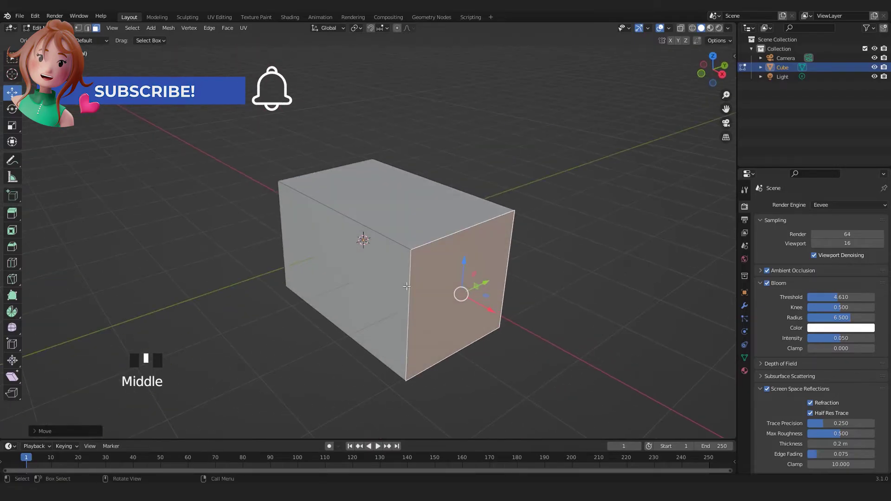
middle_drag(324, 261, 306, 279)
scroll(307, 279, down, 1)
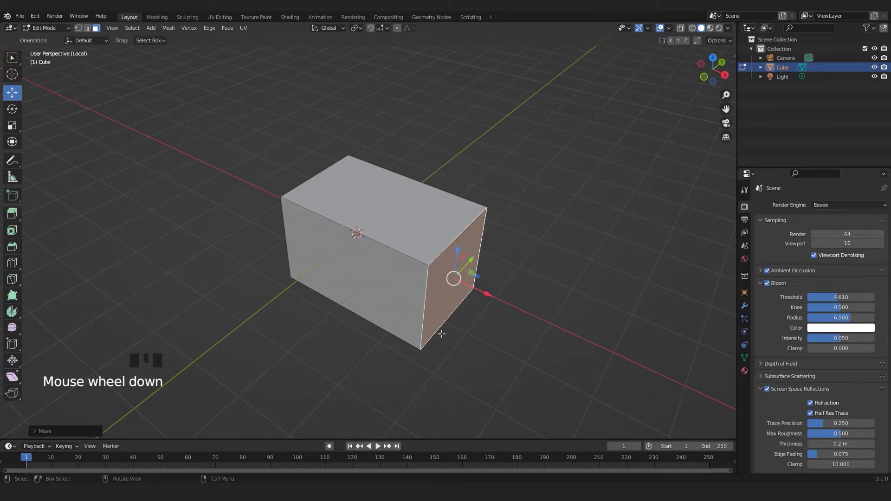
middle_drag(393, 303, 388, 279)
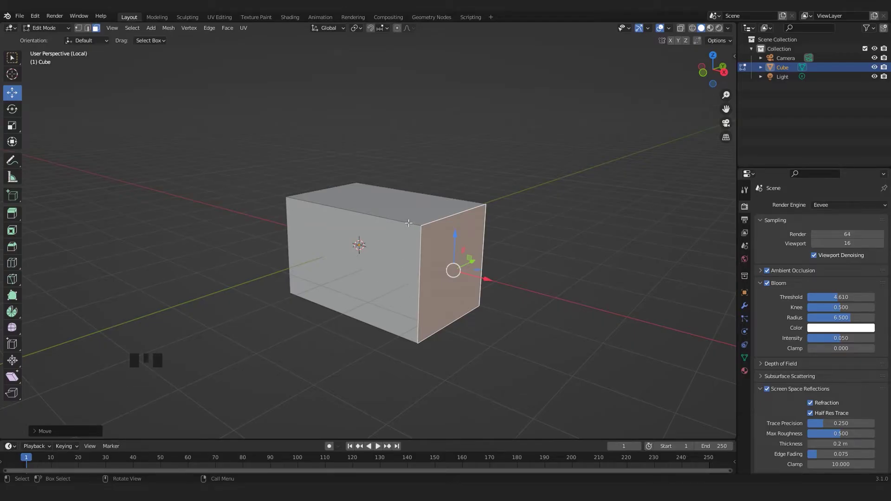
middle_drag(408, 224, 420, 283)
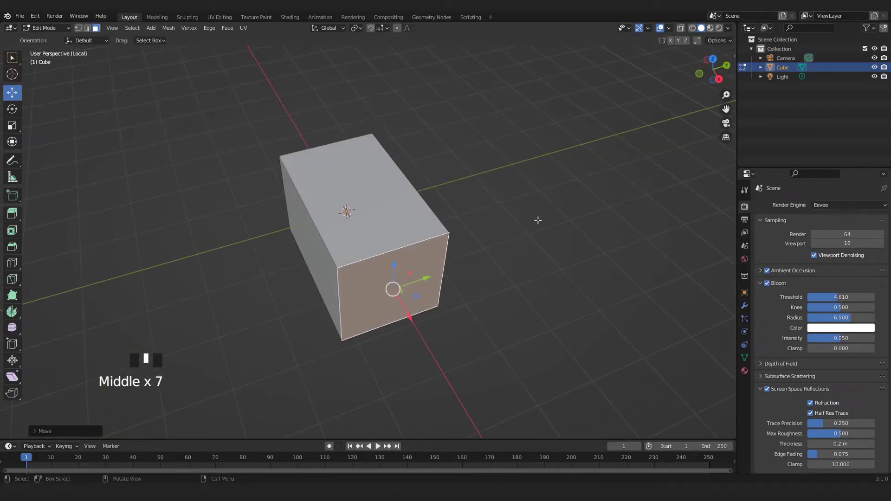
- Narrow the selected end face along Y into a thin wedge tip, scaling it to about 0.14 and again to about 0.33
click(537, 219)
click(424, 289)
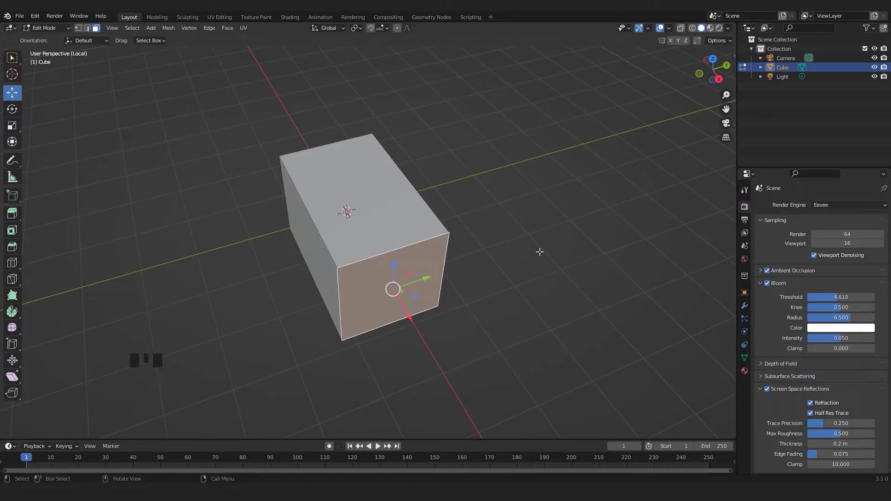
key(s)
key(y)
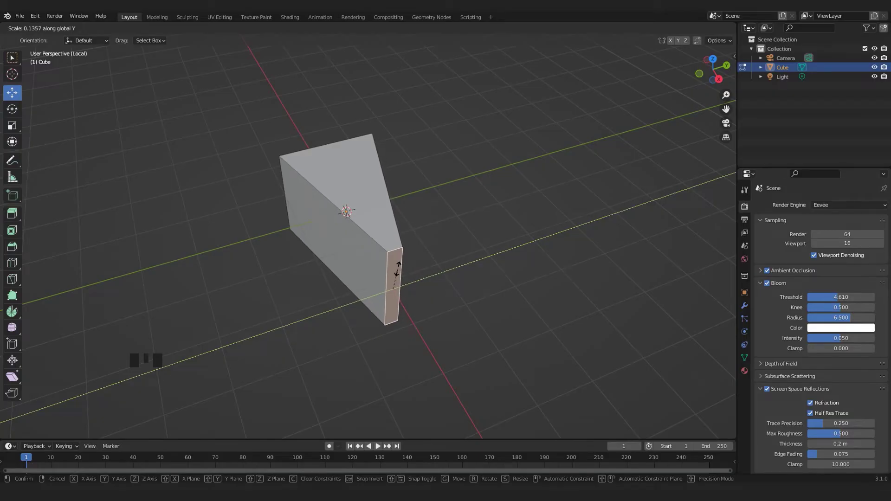
click(397, 270)
scroll(448, 292, up, 3)
shift+middle_drag(441, 318, 488, 299)
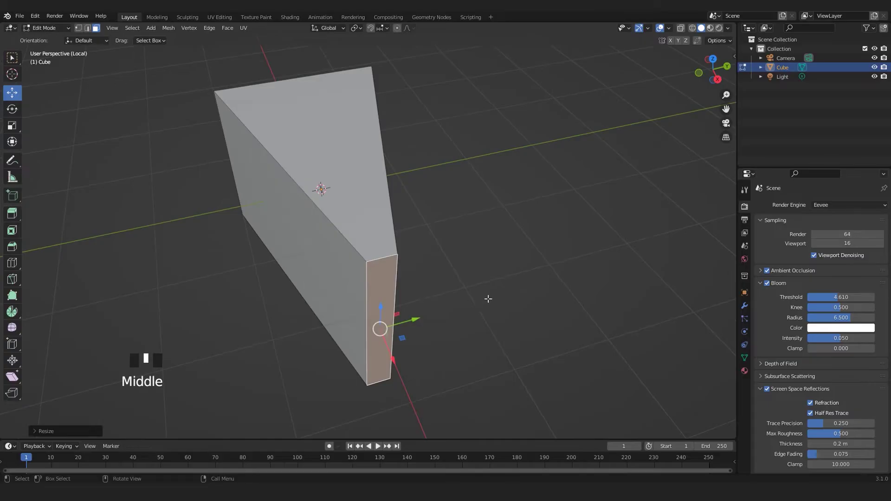
key(s)
key(y)
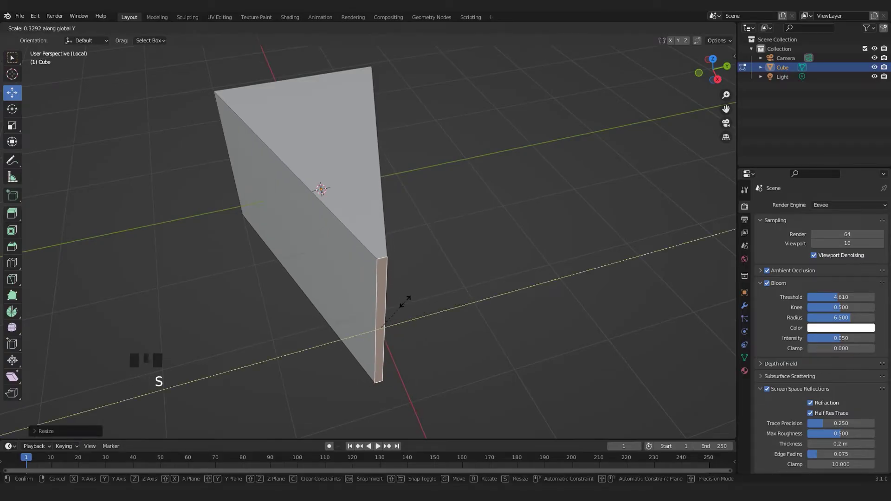
click(408, 302)
- Flatten the whole wedge in Object Mode by scaling it down along Z
scroll(378, 325, down, 3)
middle_drag(378, 325, 374, 285)
shift+middle_drag(373, 285, 186, 222)
scroll(368, 284, up, 3)
scroll(413, 310, up, 2)
key(Tab)
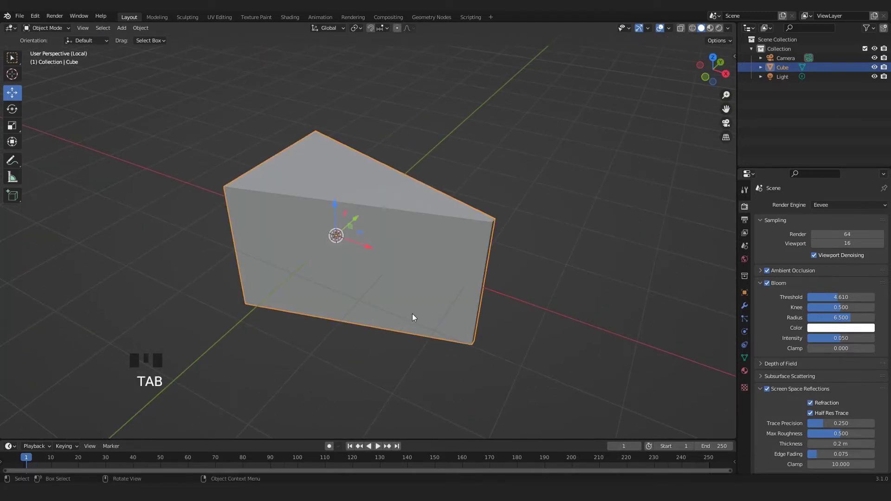
middle_drag(400, 347, 398, 331)
key(Tab)
key(Tab)
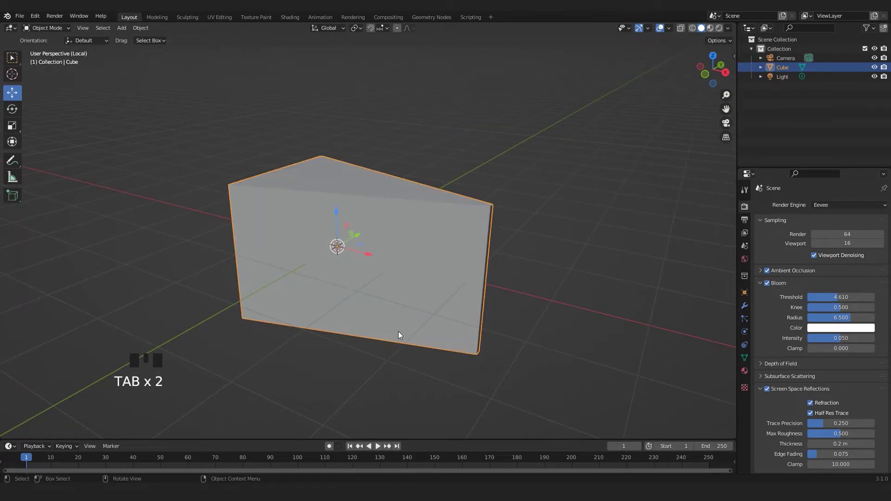
middle_drag(429, 392, 448, 368)
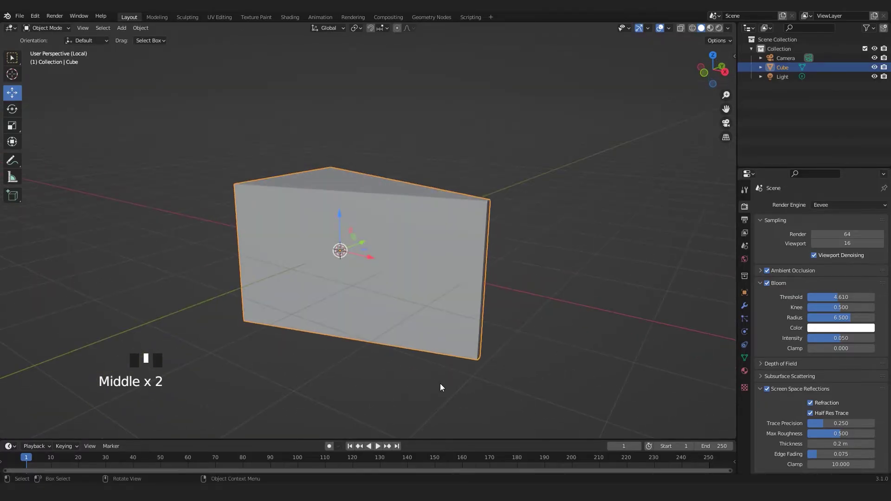
key(s)
key(z)
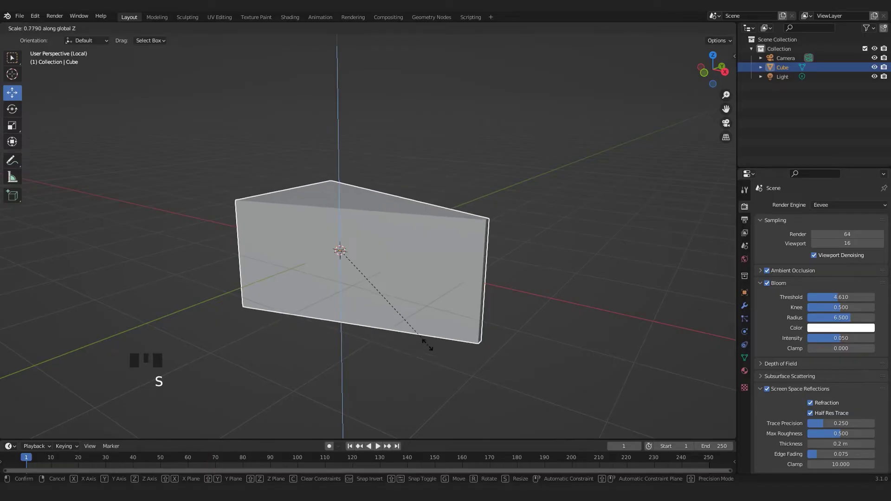
click(400, 310)
- Select all vertices of the wedge's wide end through the mesh in top view and scale them wider along Y
middle_drag(406, 328, 349, 263)
key(Tab)
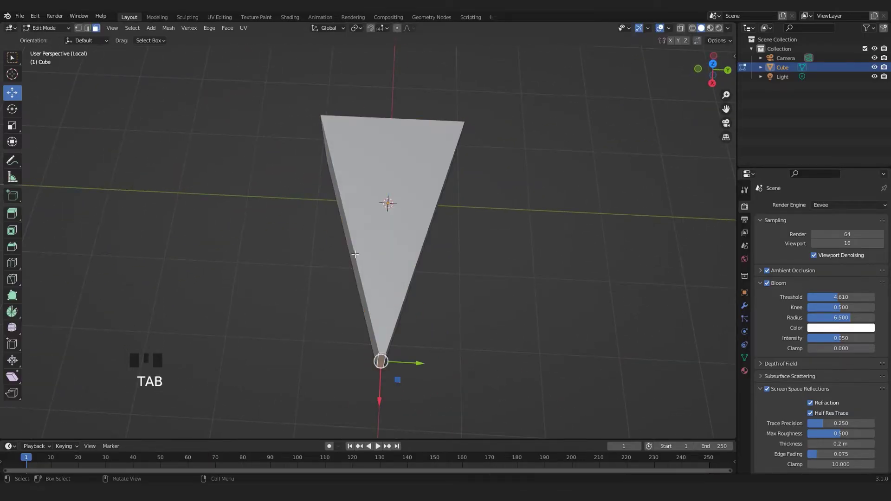
key(KP_7)
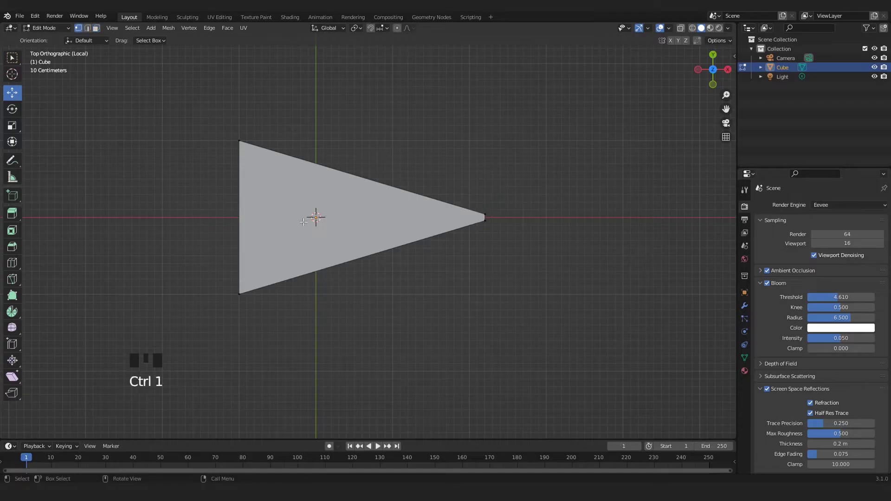
key(alt+z)
drag(216, 106, 276, 379)
shift+middle_drag(348, 276, 391, 293)
key(s)
key(y)
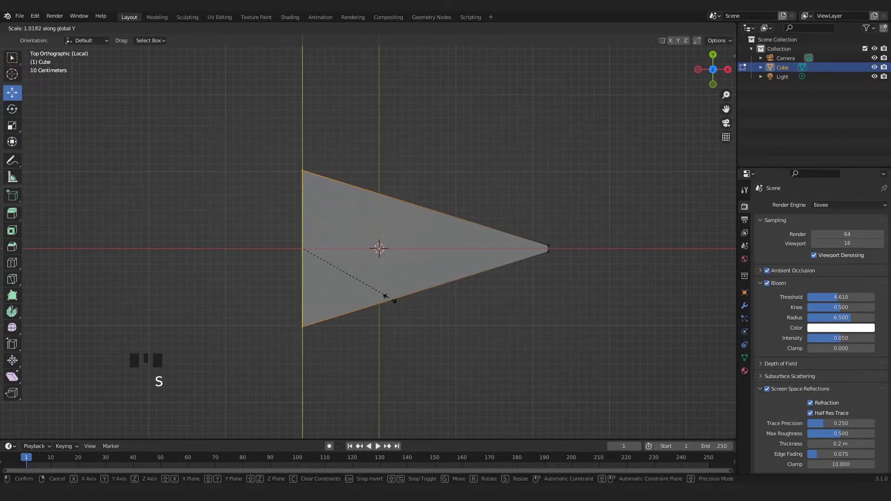
click(391, 347)
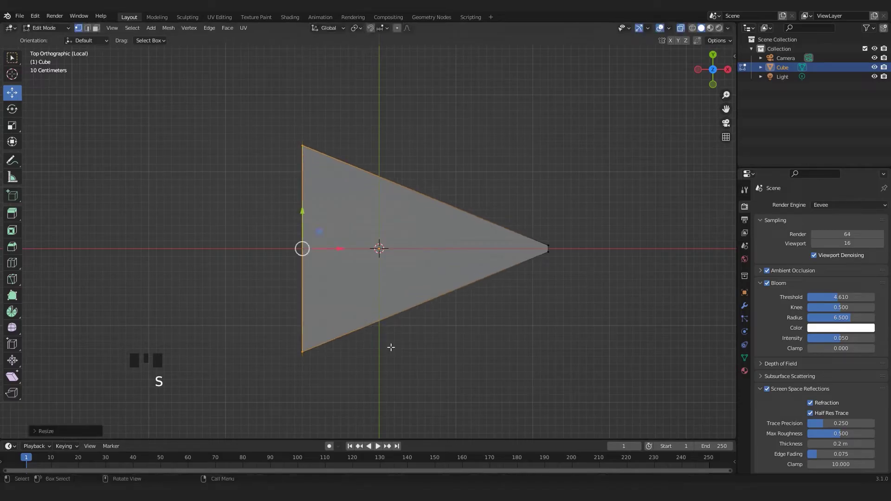
key(alt+z)
- Fine-tune the wedge's wide end by scaling its selected vertices slightly
middle_drag(453, 368, 335, 243)
scroll(370, 291, down, 5)
key(Tab)
scroll(370, 281, up, 4)
scroll(357, 274, up, 2)
middle_drag(356, 274, 401, 293)
key(Tab)
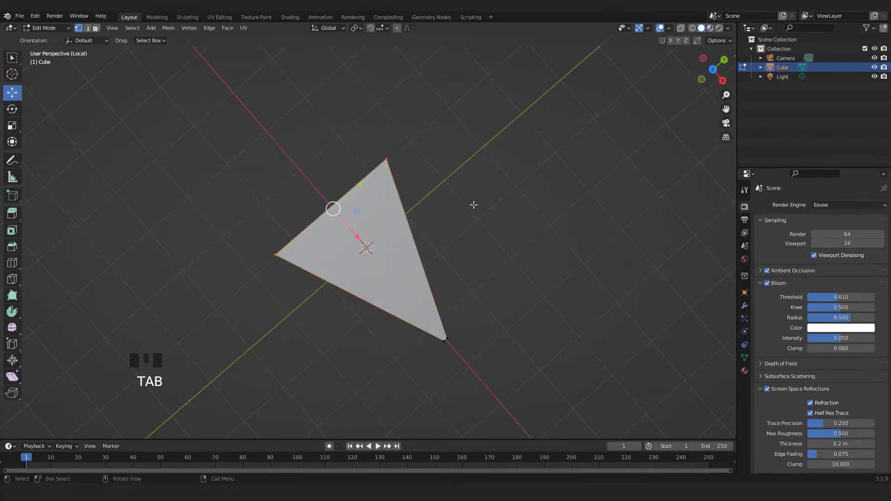
key(s)
click(473, 179)
- Add a vertical loop cut across the wedge and slide it close to the wide end
middle_drag(473, 179, 404, 272)
key(Tab)
click(428, 199)
click(405, 262)
key(Tab)
middle_drag(406, 261, 420, 314)
scroll(400, 289, down, 1)
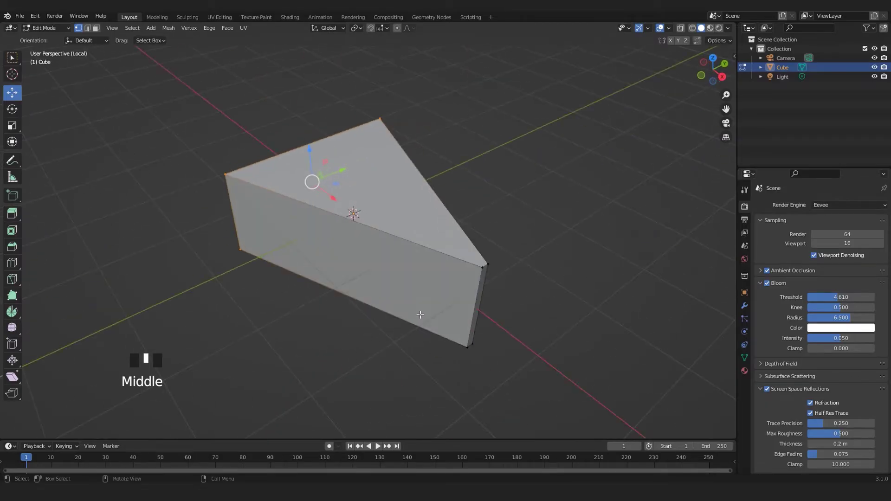
key(ctrl+r)
click(396, 222)
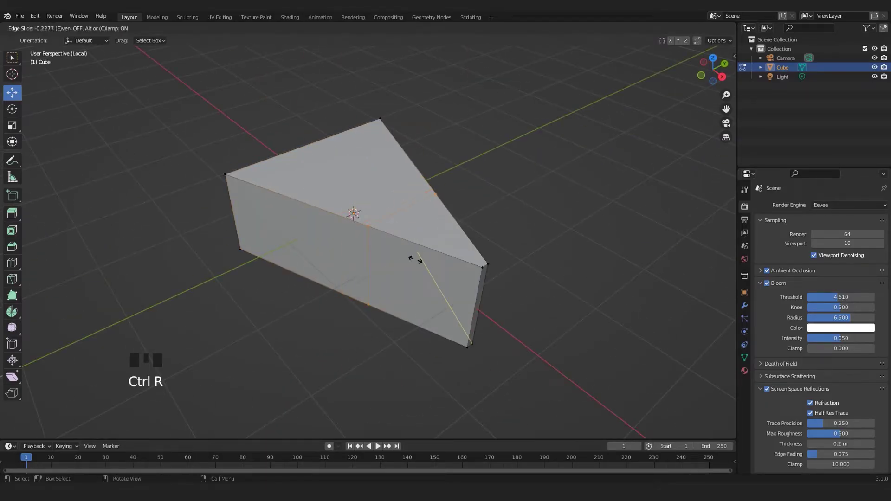
click(321, 214)
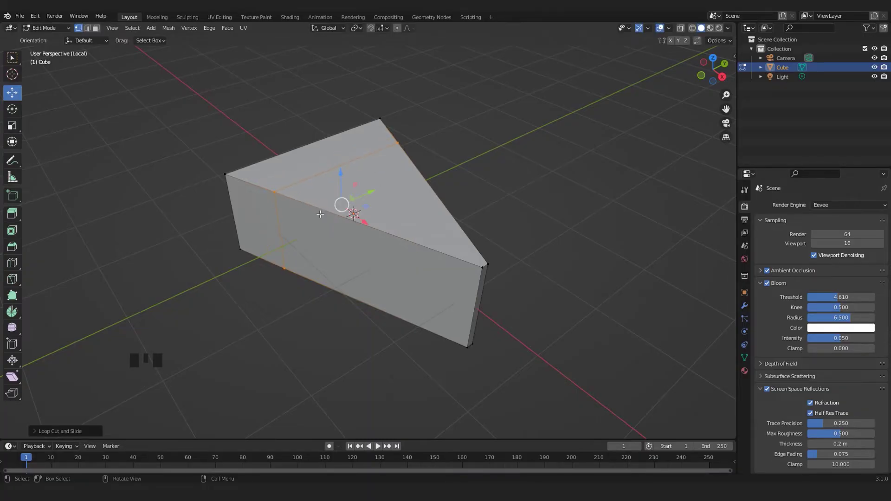
- Add a Subdivision Surface modifier to the wedge and set its viewport level to 2
middle_drag(423, 268, 441, 221)
key(Tab)
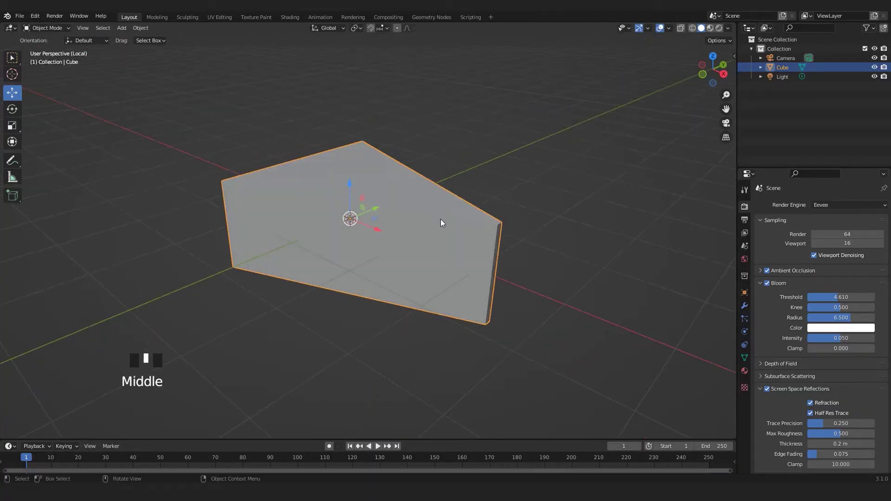
shift+scroll(1, 158, down, 1)
click(741, 305)
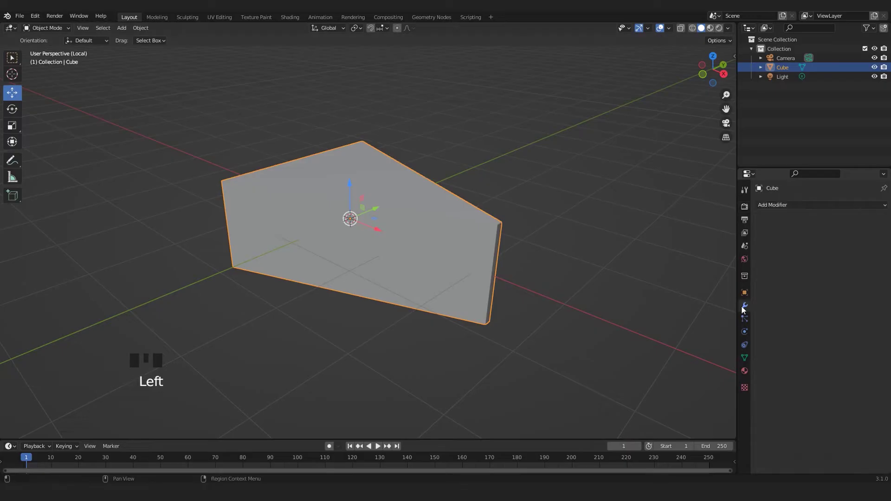
click(787, 205)
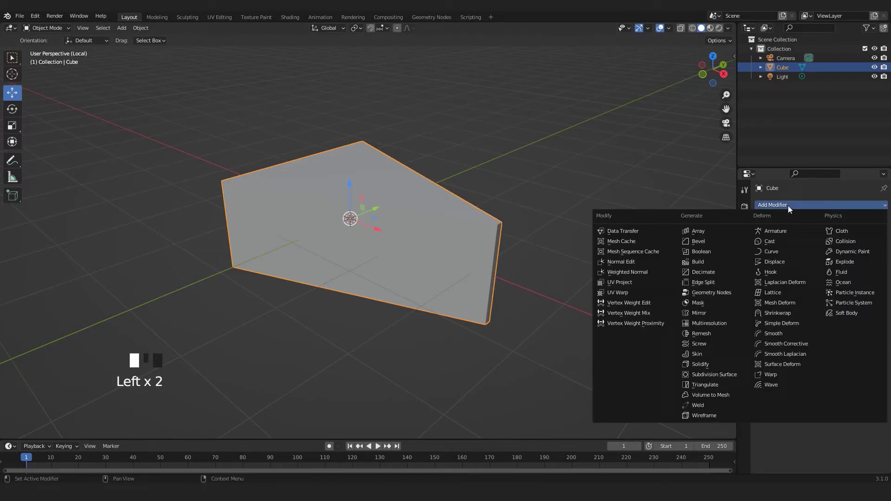
click(712, 375)
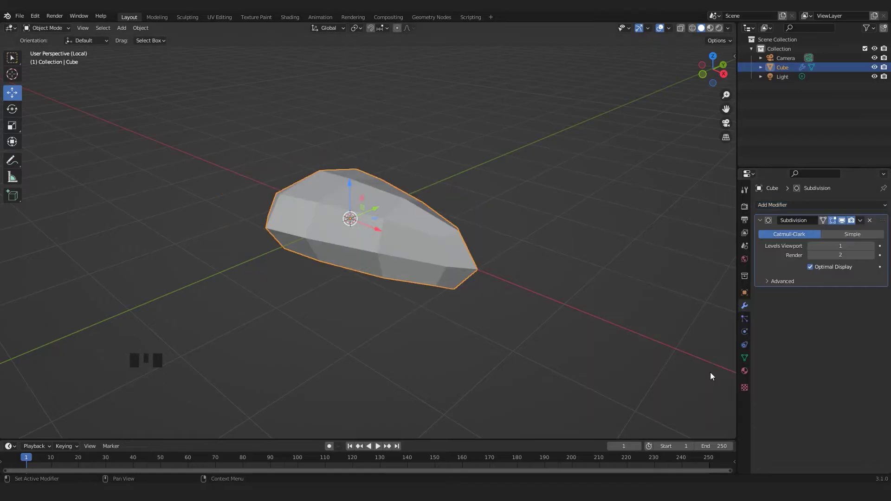
click(871, 246)
- Apply smooth shading to the subdivided wedge
middle_drag(454, 297, 388, 283)
scroll(336, 171, up, 2)
middle_drag(336, 171, 317, 280)
middle_drag(403, 289, 411, 263)
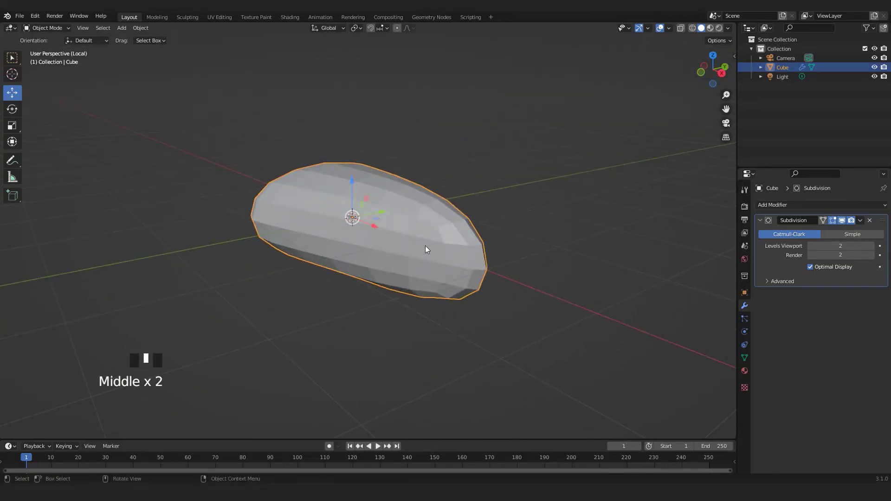
key(Tab)
key(Tab)
scroll(425, 250, up, 1)
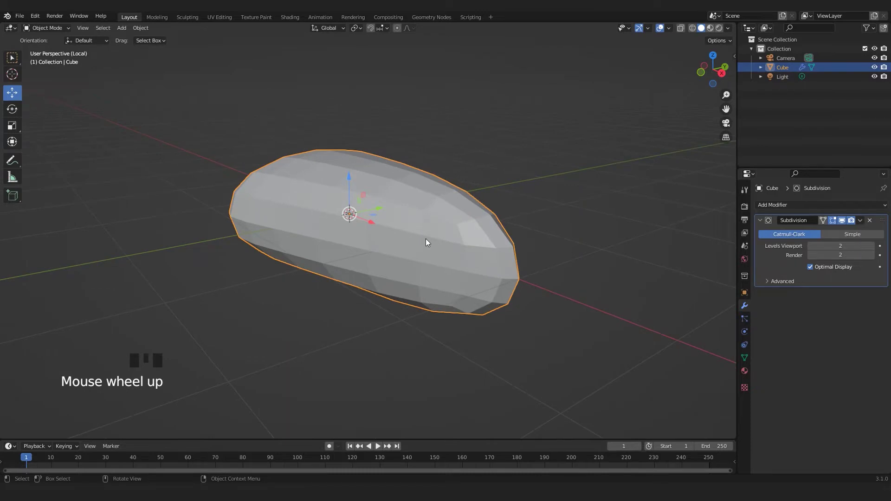
right_click(426, 242)
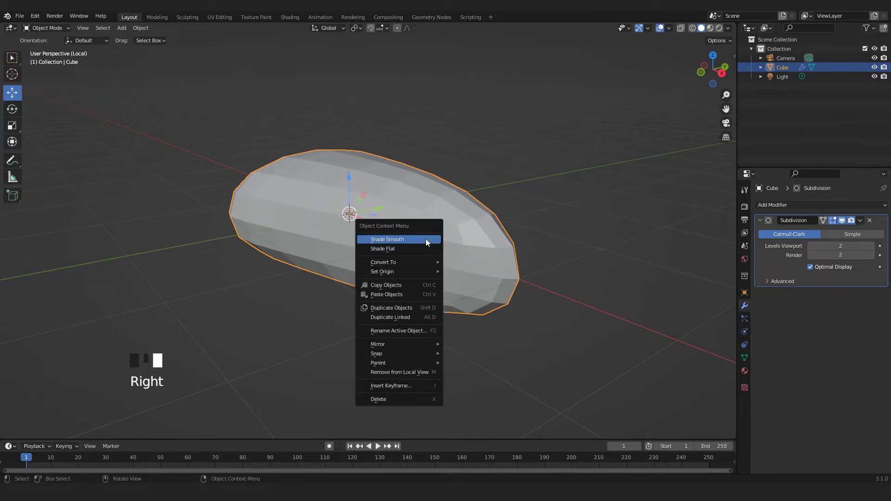
click(388, 241)
- Add a horizontal loop cut around the wedge's sides and slide it up close to the top edge
mouse_move(388, 240)
middle_down()
mouse_move(403, 277)
mouse_move(398, 247)
middle_up()
key(Tab)
scroll(369, 298, down, 1)
middle_drag(368, 298, 308, 255)
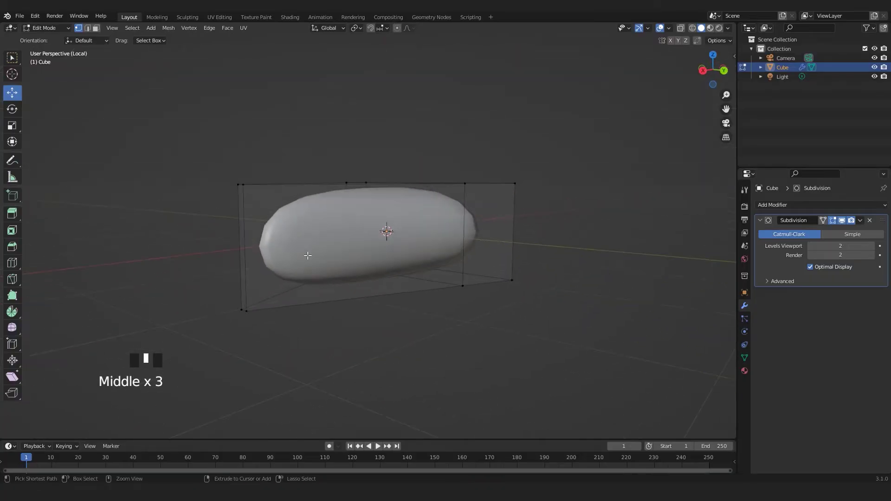
key(ctrl+r)
click(242, 246)
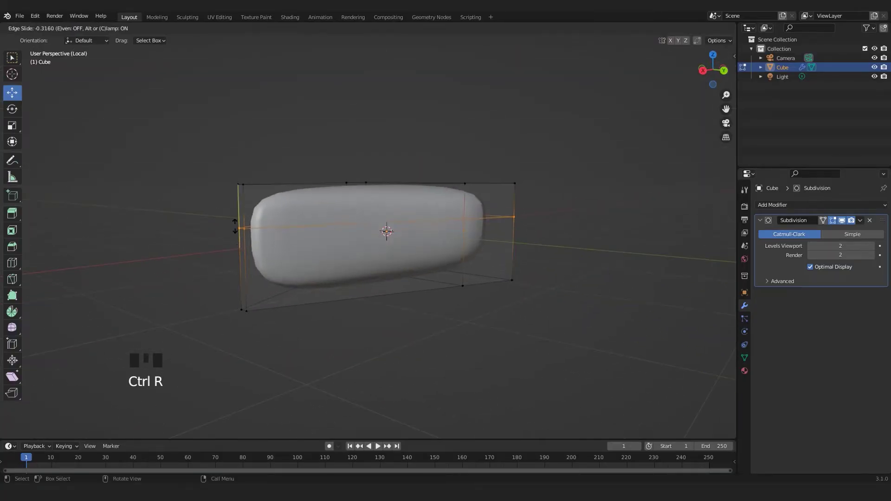
click(234, 192)
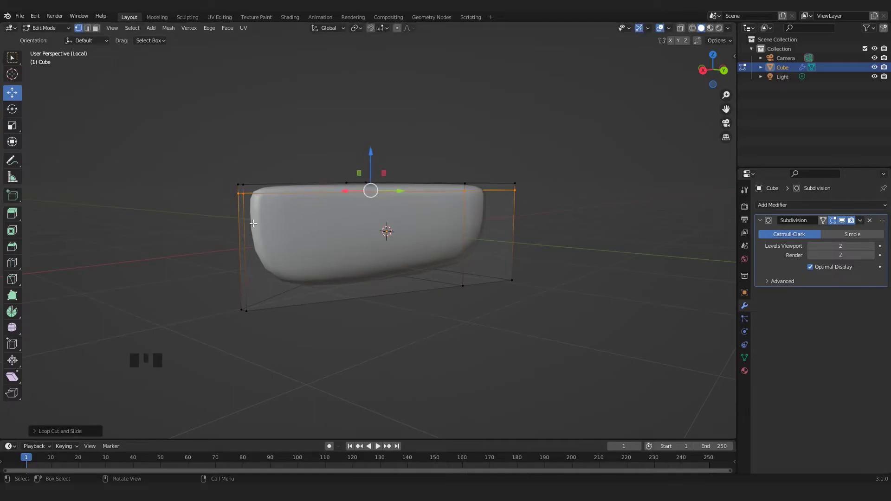
- Add a horizontal loop cut around the wedge's sides and slide it down close to the bottom edge
key(ctrl+r)
click(268, 248)
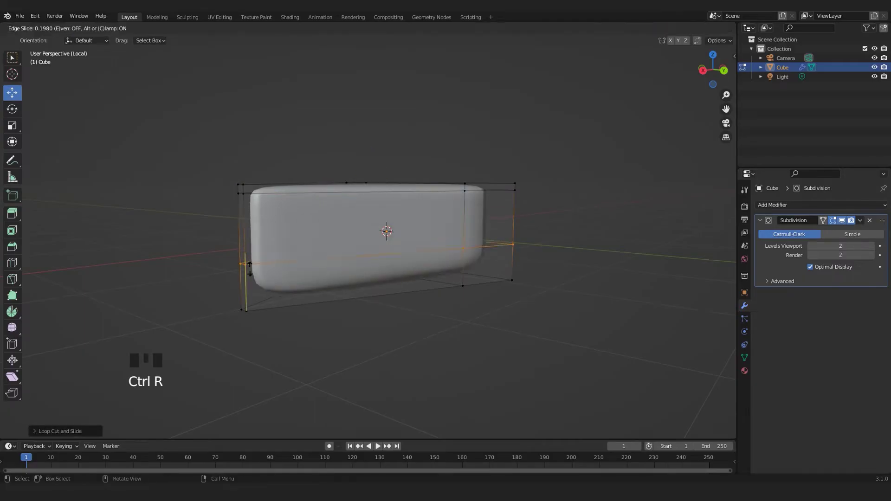
click(257, 306)
- Select the vertical edge loop near the wide end and vertex-slide it closer to the wedge's back face
middle_drag(260, 304, 399, 273)
scroll(399, 273, up, 3)
click(295, 205)
alt+shift+click(294, 215)
scroll(296, 217, down, 3)
middle_drag(296, 217, 441, 260)
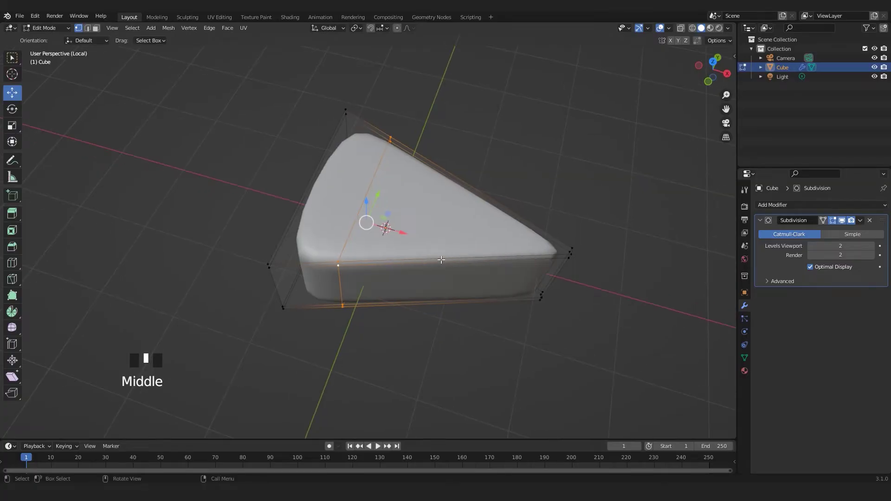
scroll(441, 260, up, 2)
shift+middle_drag(367, 274, 415, 291)
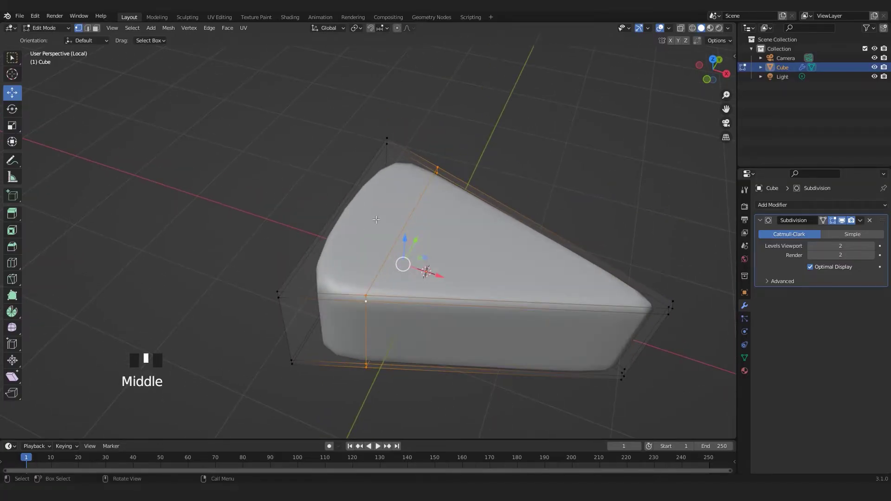
key(shift+v)
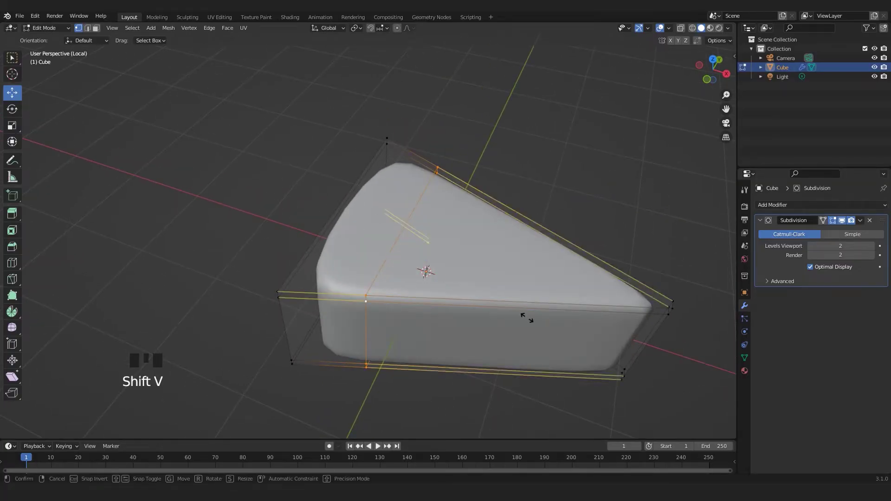
click(485, 312)
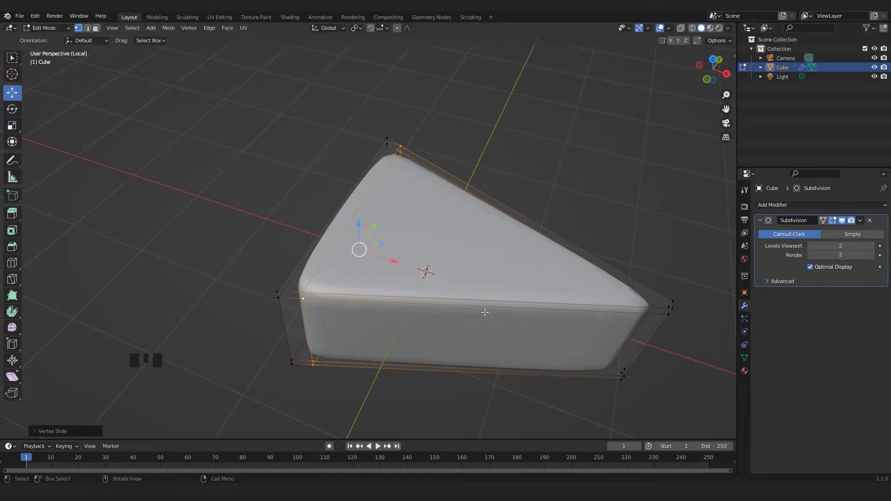
- Examine the wedge's edge sharpness in Object Mode from several angles
middle_drag(384, 321, 403, 282)
middle_drag(340, 239, 418, 275)
key(Tab)
scroll(488, 294, down, 3)
middle_drag(489, 294, 513, 272)
scroll(452, 280, up, 2)
scroll(450, 281, up, 2)
scroll(453, 255, down, 3)
mouse_move(453, 255)
shift+middle_down()
mouse_move(451, 269)
mouse_move(424, 261)
mouse_move(464, 259)
shift+middle_up()
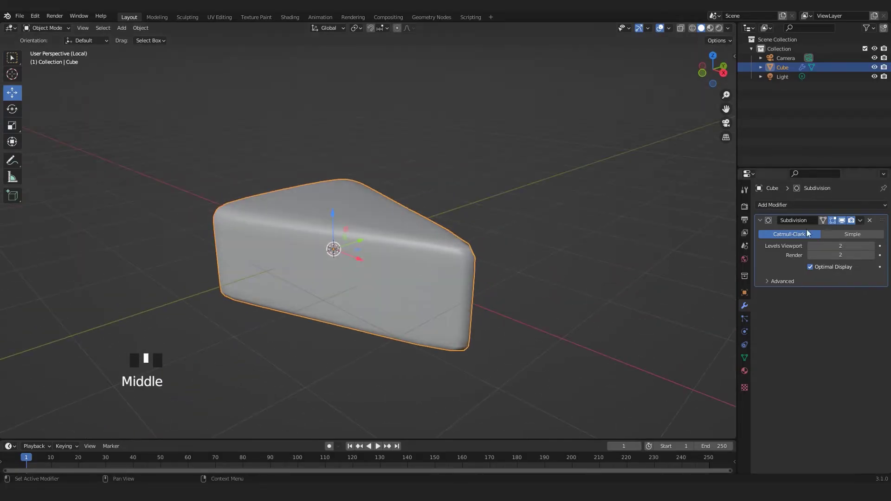
- Add a vertical loop cut across the wedge and slide it partway toward the narrow tip
key(Tab)
middle_drag(431, 247, 432, 246)
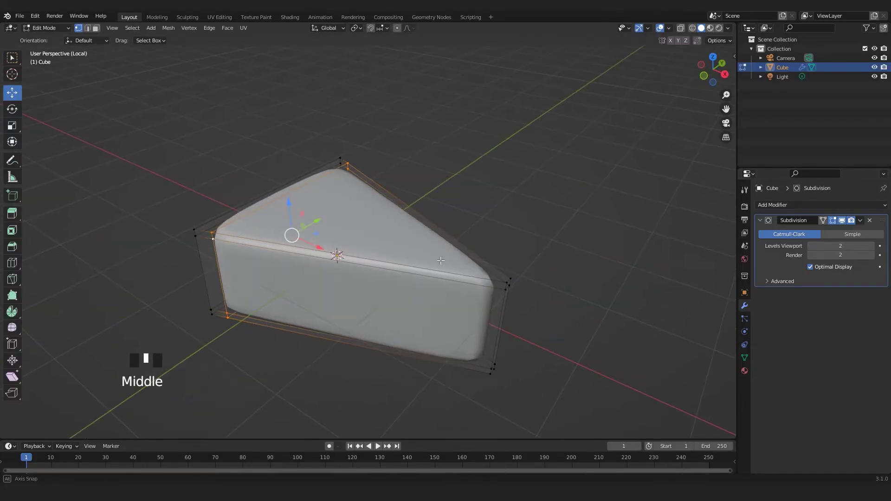
key(ctrl+r)
click(431, 246)
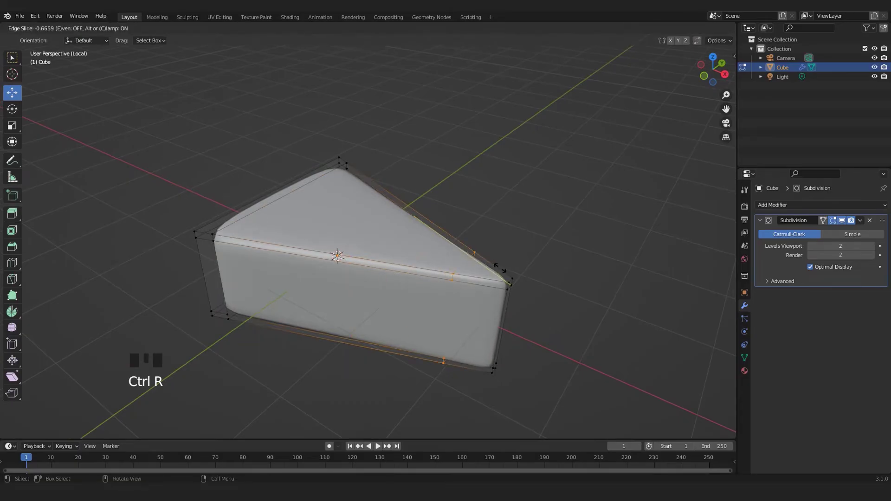
click(494, 261)
key(Tab)
middle_drag(494, 262, 422, 260)
- Extrude the narrow strip of top faces along the wide end and raise it into a ridge
key(Tab)
middle_drag(487, 226, 362, 269)
key(3)
key(a)
scroll(414, 246, up, 2)
click(321, 234)
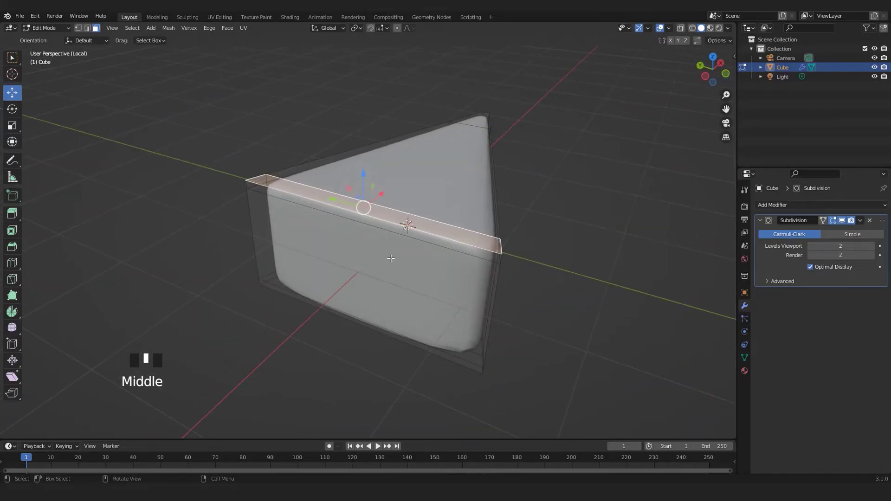
middle_drag(432, 237, 335, 366)
shift+click(337, 279)
middle_drag(395, 265, 388, 254)
drag(388, 255, 363, 244)
middle_drag(365, 293, 317, 236)
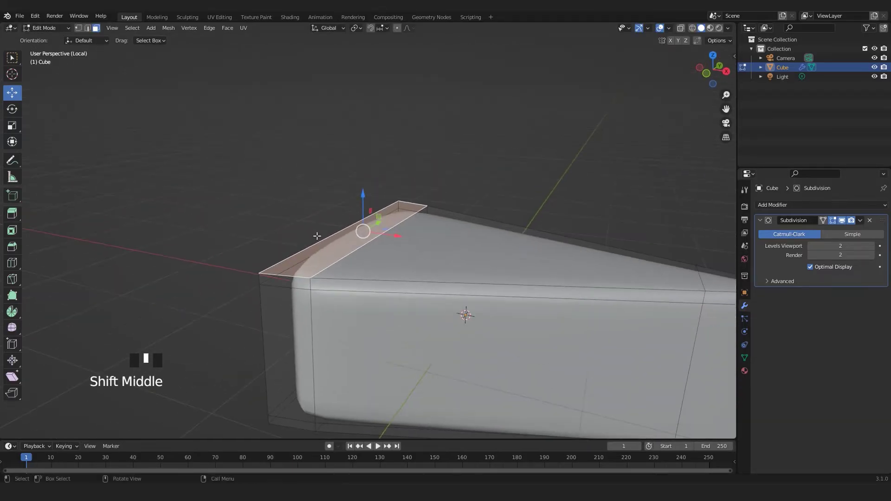
key(e)
drag(367, 195, 363, 149)
middle_drag(371, 213, 398, 287)
scroll(386, 235, down, 2)
scroll(386, 236, up, 2)
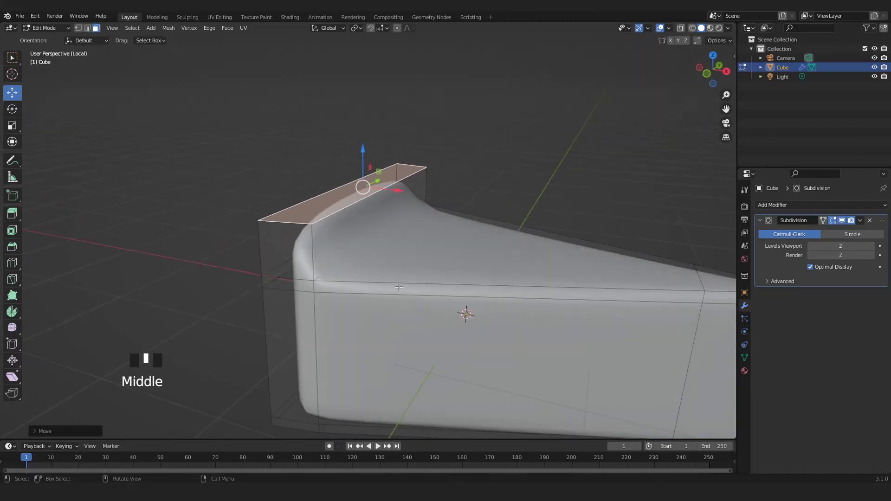
- Add a vertical loop cut across the wedge and slide it close to the base of the raised ridge
key(ctrl+r)
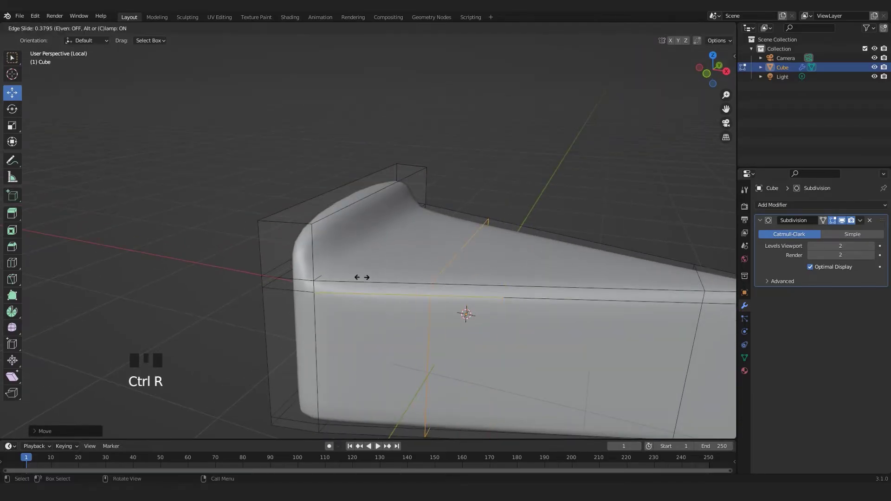
click(258, 264)
middle_drag(258, 264, 413, 278)
key(Tab)
key(Tab)
- Add two lengthwise loop cuts along the ridge and wedge, sliding one close to each side edge
scroll(366, 305, up, 2)
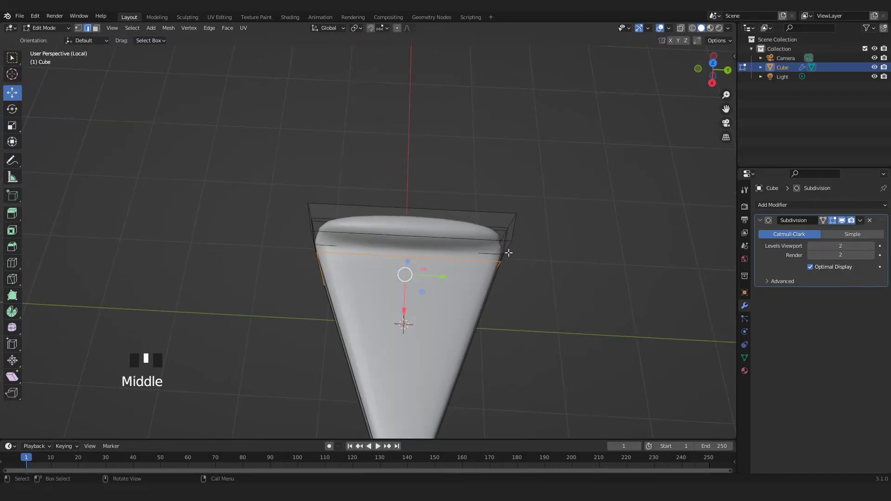
scroll(509, 253, up, 1)
middle_drag(510, 253, 345, 184)
scroll(399, 218, up, 3)
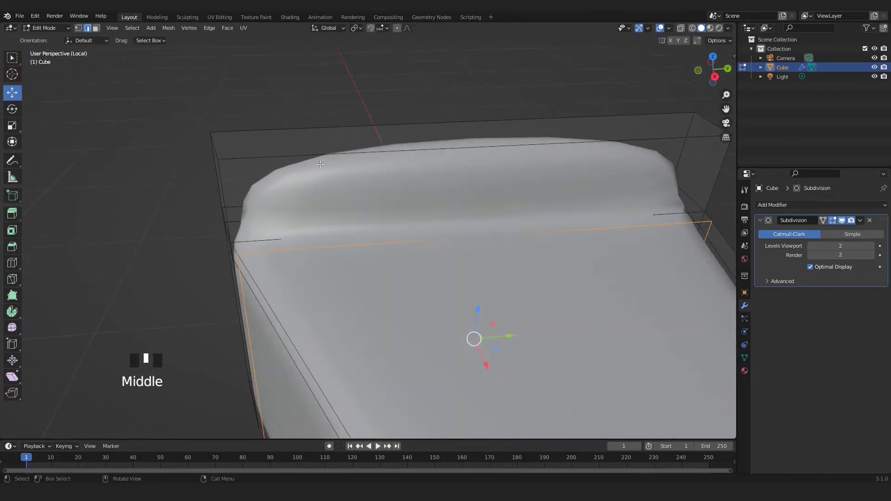
middle_drag(254, 194, 671, 180)
middle_drag(605, 197, 407, 236)
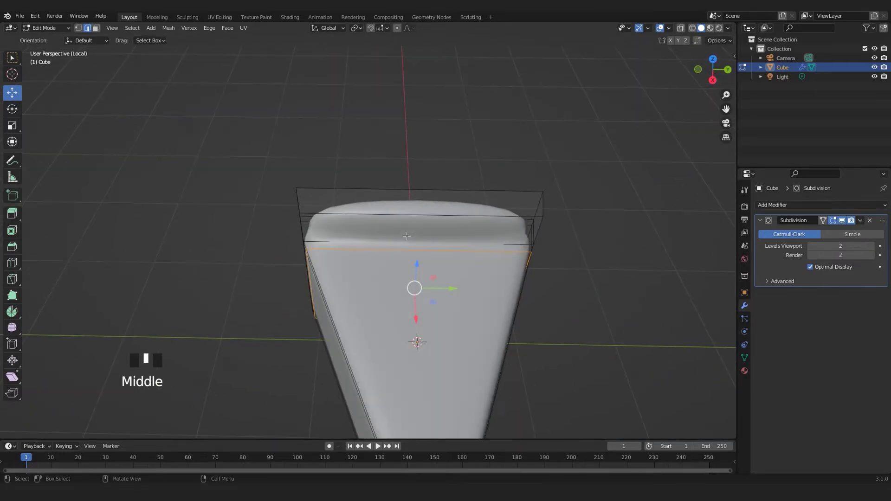
key(ctrl+r)
click(402, 214)
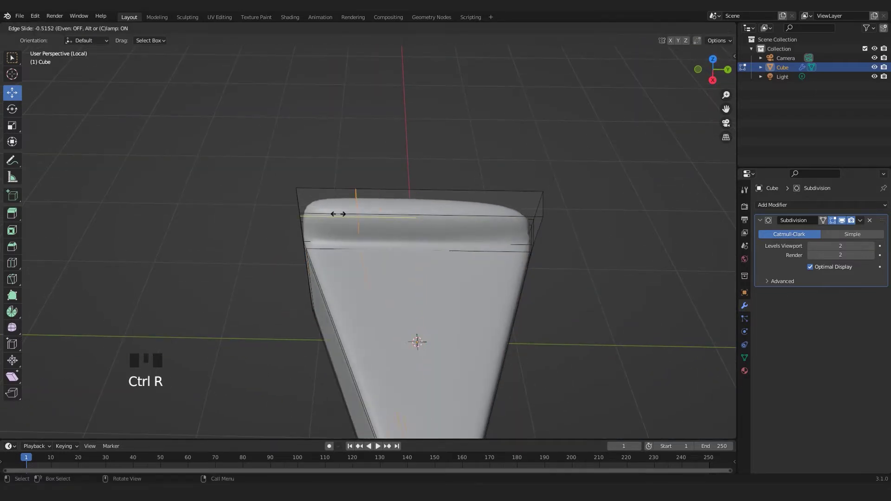
click(307, 209)
key(ctrl+r)
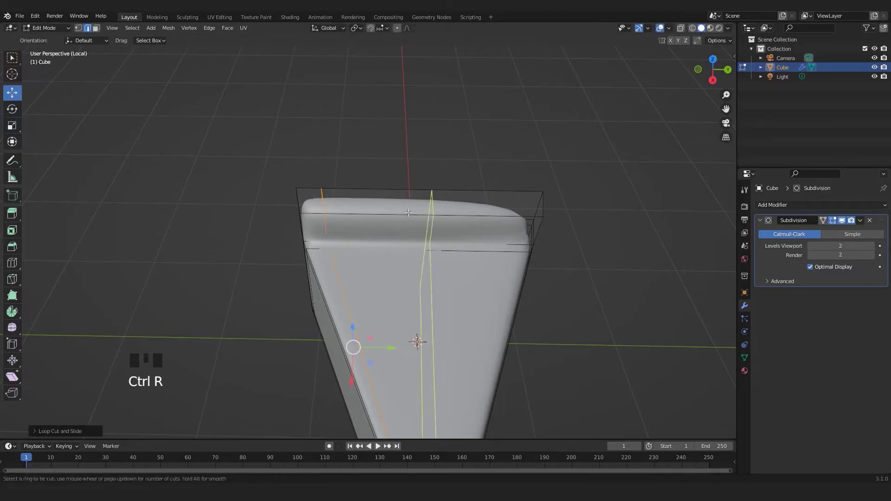
click(407, 213)
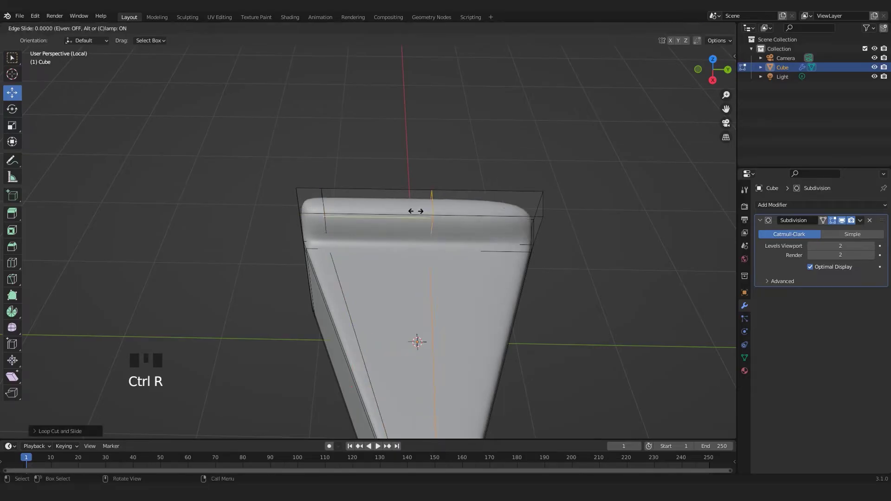
click(503, 211)
key(Tab)
scroll(485, 211, down, 3)
click(321, 282)
- Select the column of side faces at one end of the ridge down to the base and move it slightly outward
middle_drag(321, 282, 317, 307)
scroll(348, 276, up, 3)
key(Tab)
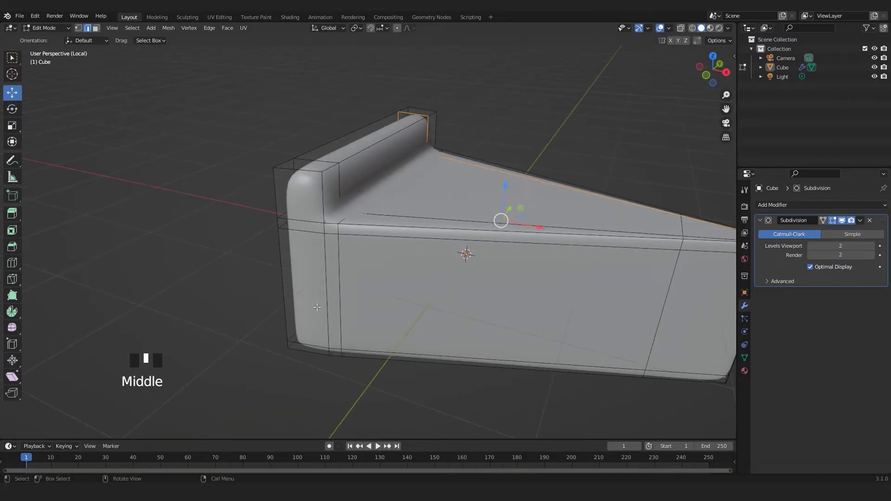
middle_drag(323, 318, 309, 263)
key(ctrl+3)
click(297, 188)
middle_drag(297, 188, 285, 226)
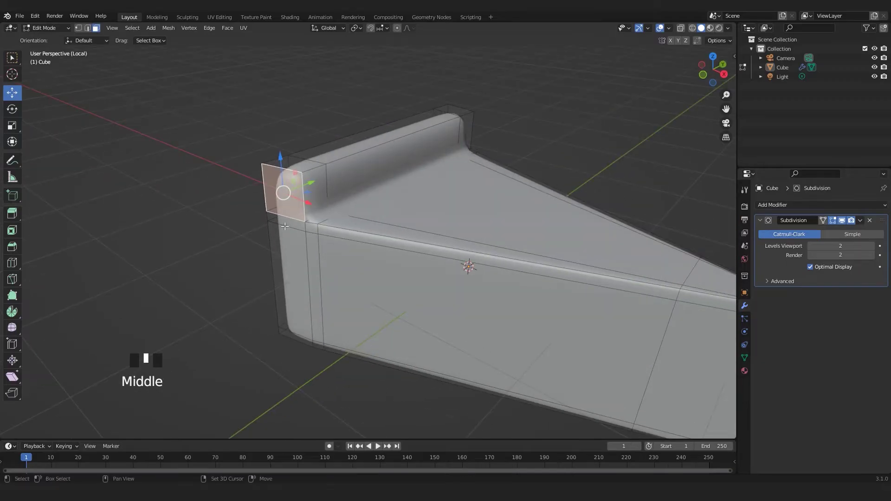
shift+click(284, 218)
shift+click(290, 260)
middle_drag(289, 260, 309, 250)
shift+click(308, 342)
middle_drag(309, 342, 280, 249)
mouse_move(280, 248)
mouse_down()
mouse_move(303, 245)
mouse_move(296, 248)
mouse_up()
key(Tab)
scroll(296, 250, down, 2)
middle_drag(296, 251, 283, 278)
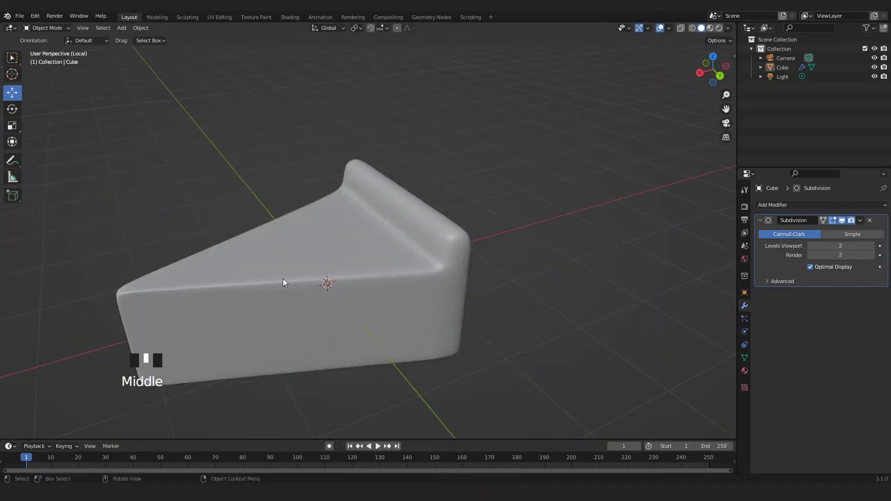
- Select the matching column of side faces at the ridge's opposite end and move it slightly outward
key(Tab)
click(466, 302)
shift+middle_drag(466, 302, 522, 307)
scroll(408, 294, up, 2)
ctrl+click(409, 295)
drag(524, 304, 526, 304)
middle_drag(526, 304, 430, 295)
- Add a vertical loop cut across the wedge body and slide it right up against the protruding wide end
key(ctrl+r)
click(406, 264)
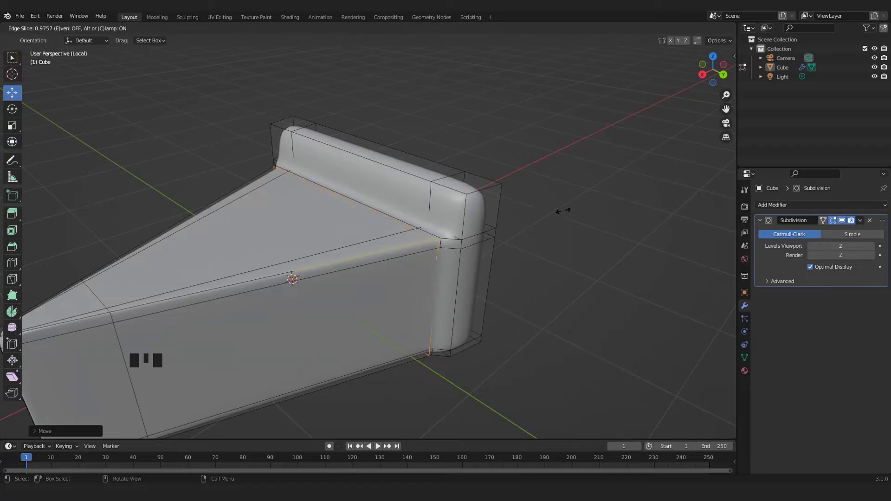
click(551, 221)
key(Tab)
middle_drag(552, 221, 441, 290)
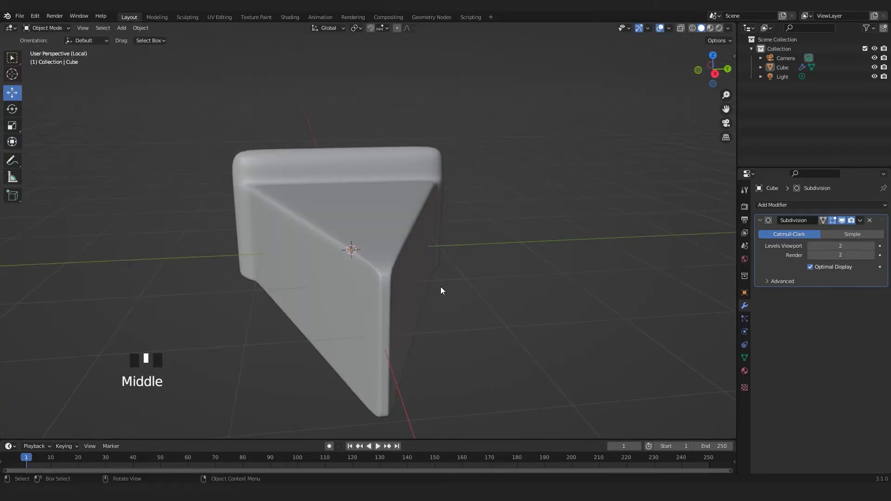
- Select the vertex column beside one edge of the narrow tip, top to bottom, and vertex-slide it toward the tip's centre
scroll(368, 282, up, 2)
click(391, 308)
key(Tab)
shift+middle_drag(392, 308, 497, 255)
key(Tab)
scroll(405, 277, down, 4)
key(Tab)
scroll(447, 294, up, 2)
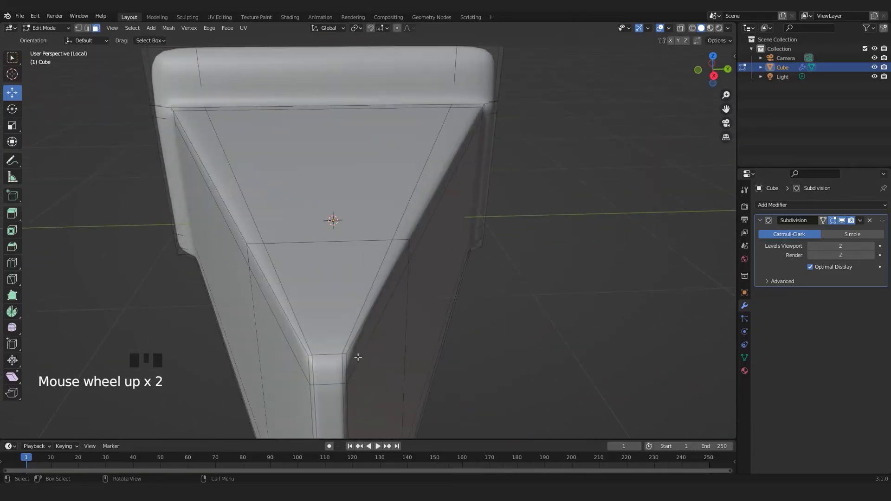
shift+middle_drag(447, 295, 383, 260)
key(ctrl+1)
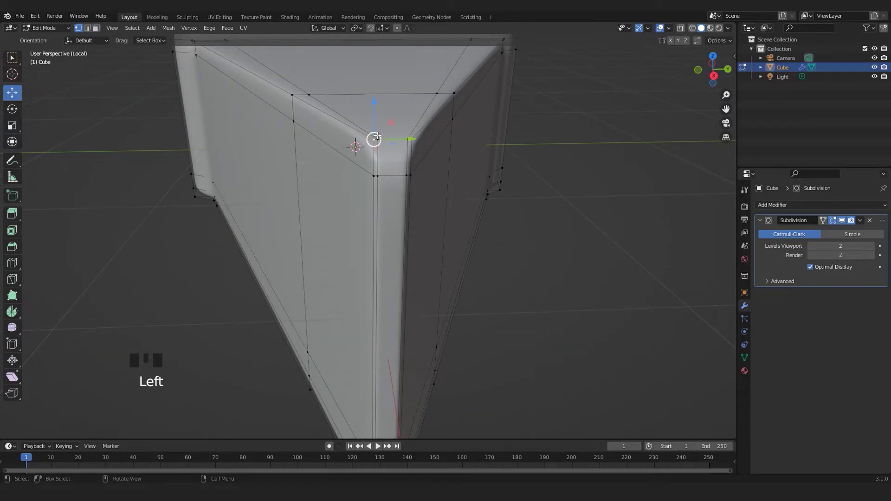
shift+middle_drag(378, 140, 375, 70)
ctrl+click(373, 366)
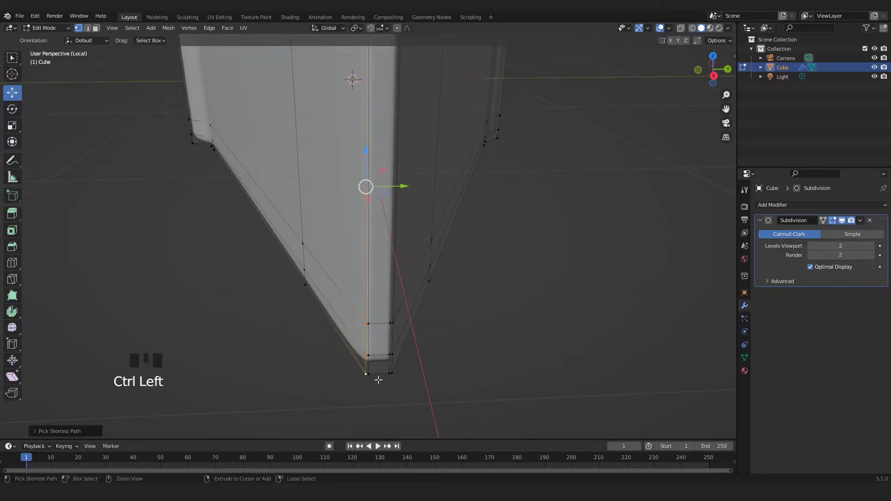
middle_drag(372, 372, 416, 307)
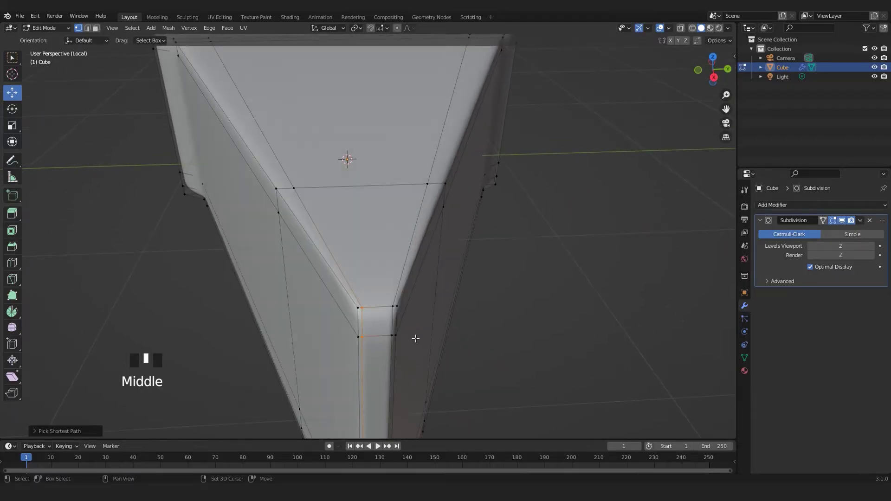
key(shift+v)
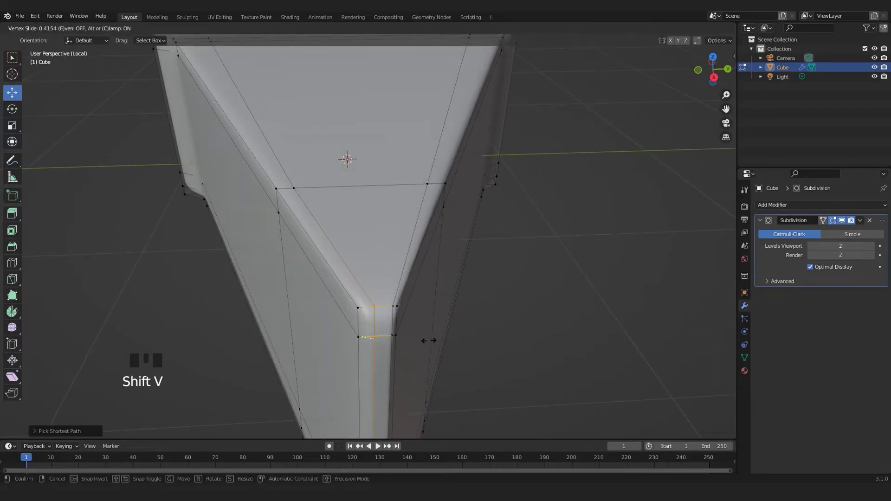
click(427, 337)
- Select the vertex column beside the tip's other edge, top to bottom, and vertex-slide it toward the tip's centre
click(395, 307)
shift+middle_drag(396, 306, 370, 301)
scroll(342, 354, up, 1)
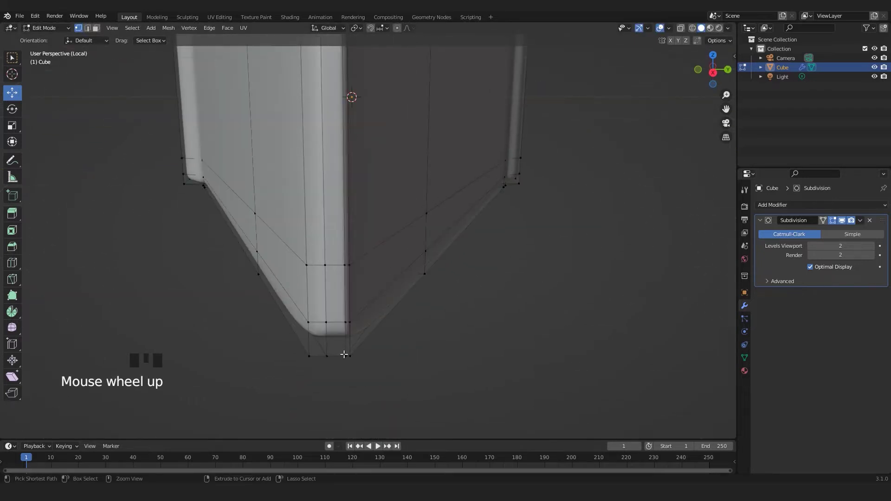
ctrl+click(346, 356)
middle_drag(370, 238, 410, 312)
scroll(395, 278, down, 2)
scroll(411, 312, up, 1)
key(shift+v)
click(399, 311)
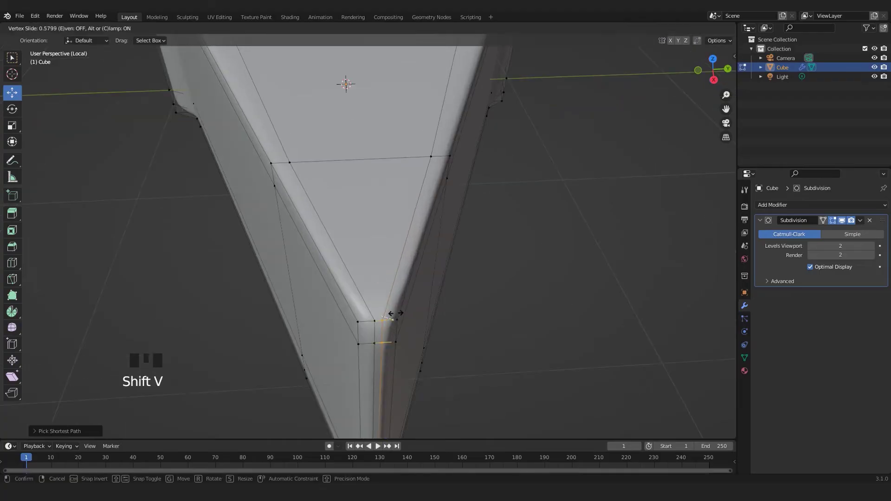
key(Tab)
scroll(403, 301, down, 3)
middle_drag(402, 300, 307, 251)
- Try to lower the upper vertices at the wedge's narrow tip, and undo the changes
click(380, 292)
scroll(332, 239, down, 2)
middle_drag(422, 284, 458, 255)
key(Tab)
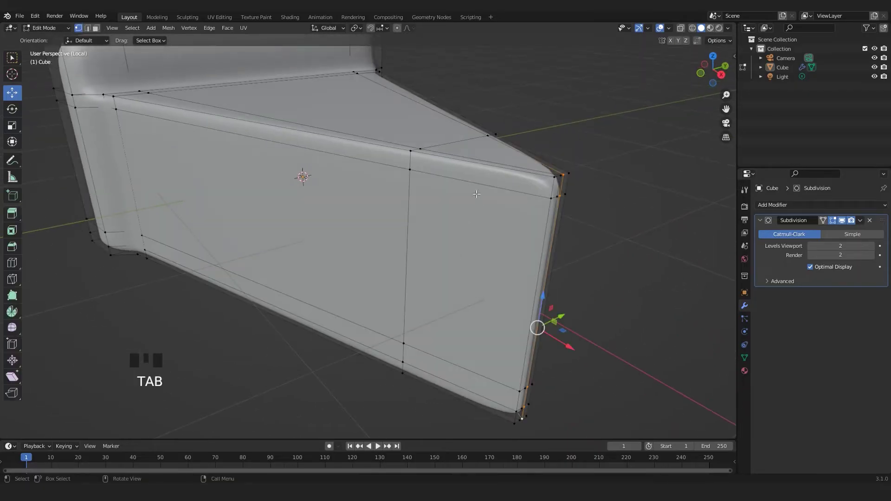
click(545, 199)
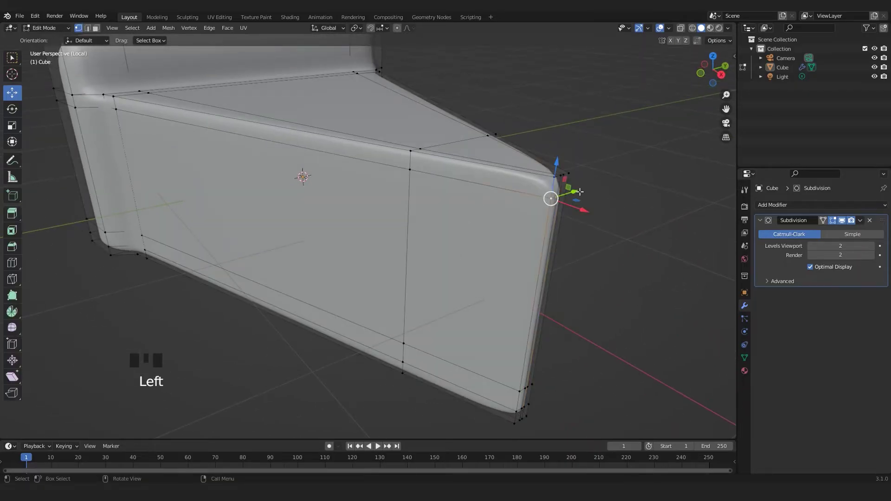
ctrl+click(558, 193)
drag(557, 193, 567, 174)
key(Tab)
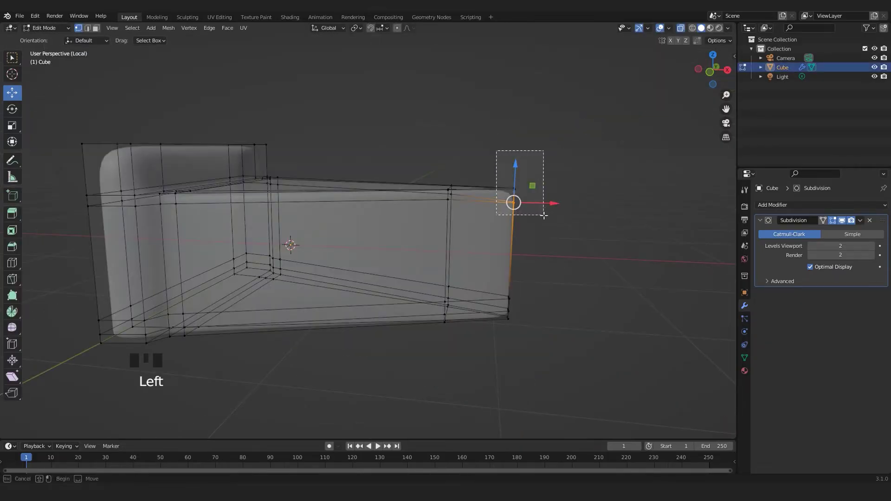
drag(516, 158, 516, 174)
key(ctrl+z)
key(ctrl+z)
key(ctrl+z)
- Try to box-select the tip's upper vertices through the mesh and move them down slightly, and undo the vertex edits
drag(422, 159, 513, 243)
click(487, 156)
drag(488, 155, 487, 165)
drag(553, 218, 519, 181)
key(alt+z)
scroll(523, 196, down, 4)
key(Tab)
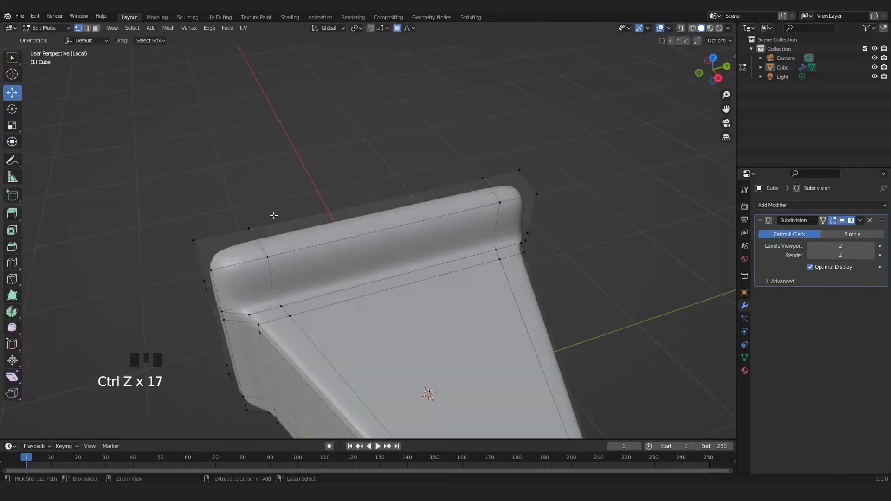
key(ctrl+z)
key(ctrl+z)
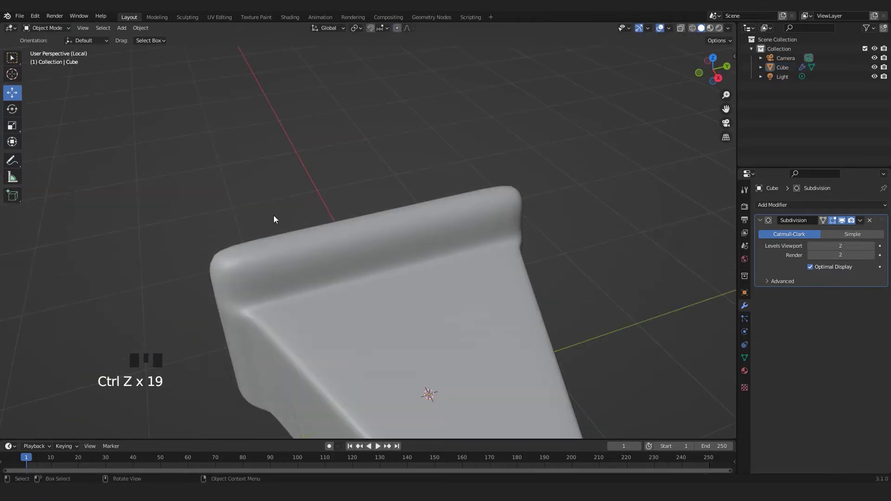
- In Edit Mode, add seven evenly spaced loop cuts running from the wedge's wide ridge toward its narrow tip, without sliding them
click(328, 264)
key(Tab)
middle_drag(328, 261, 304, 275)
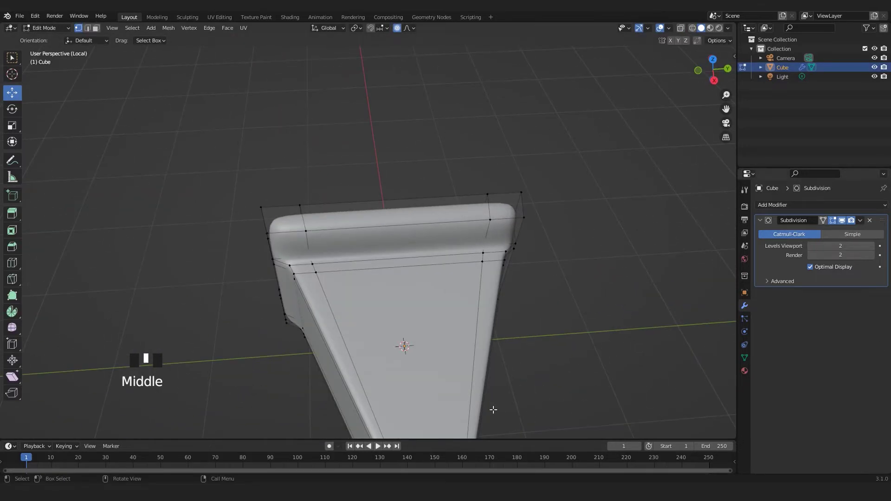
shift+middle_drag(494, 410, 484, 362)
scroll(375, 252, up, 1)
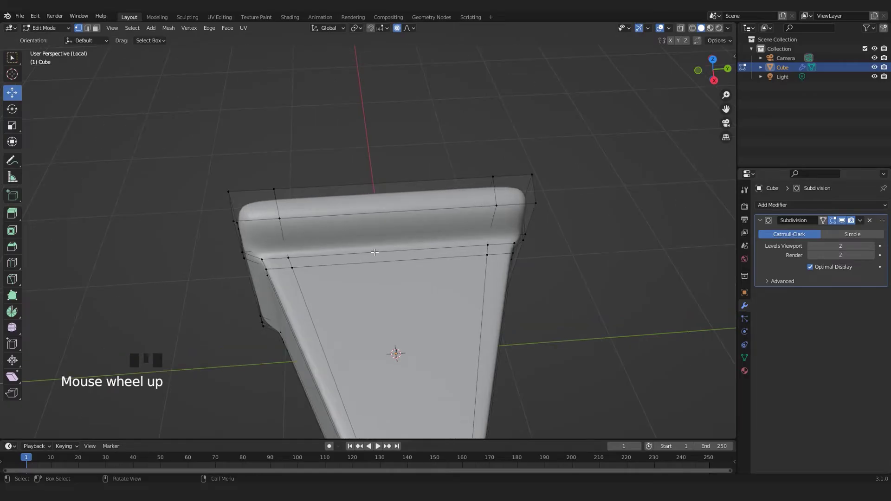
scroll(375, 253, down, 1)
key(ctrl+r)
scroll(375, 220, up, 4)
scroll(375, 219, up, 1)
click(375, 218)
right_click(302, 254)
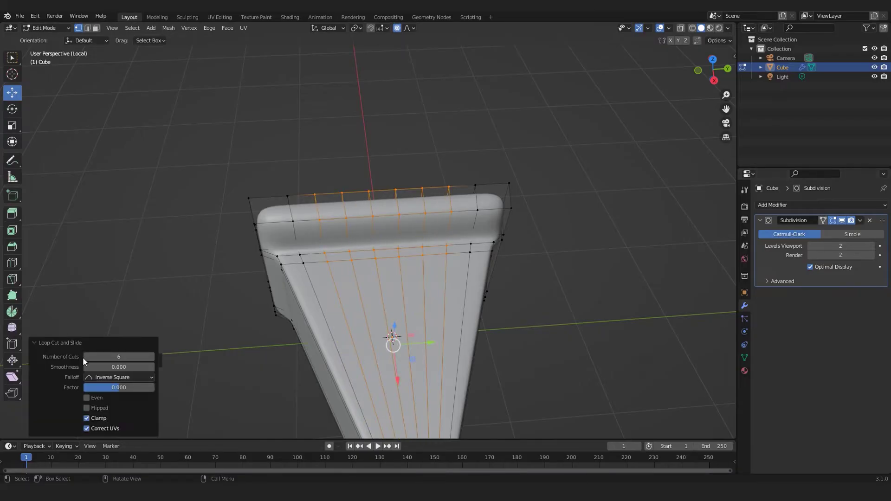
click(150, 358)
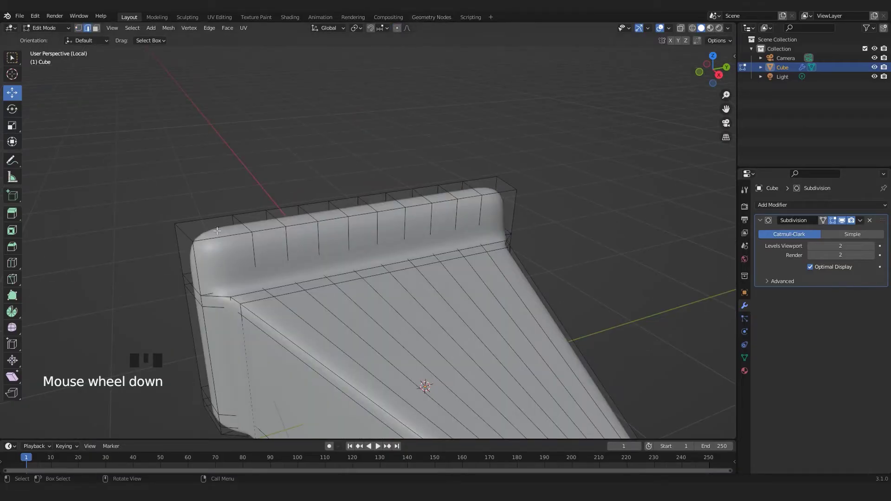
- Select every other cross edge along the ridge's top, including both ends, and lower them about 0.26 m along Z to scallop the crust
middle_drag(190, 234, 254, 213)
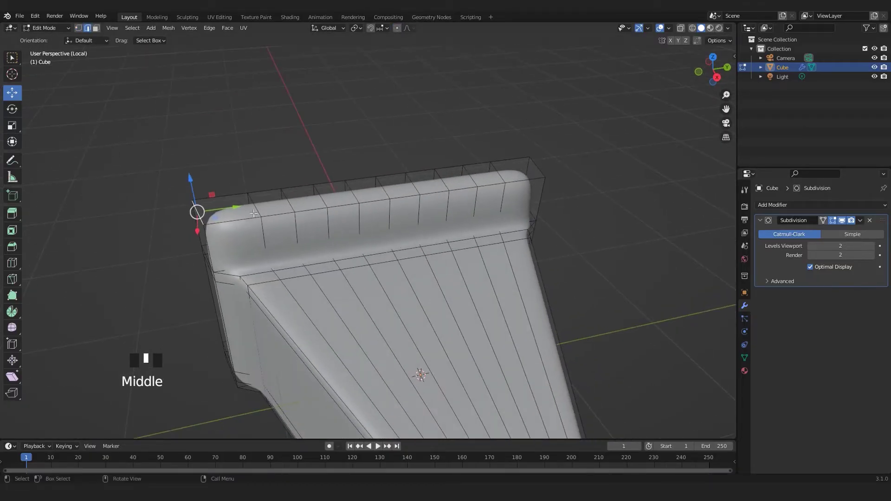
shift+click(288, 205)
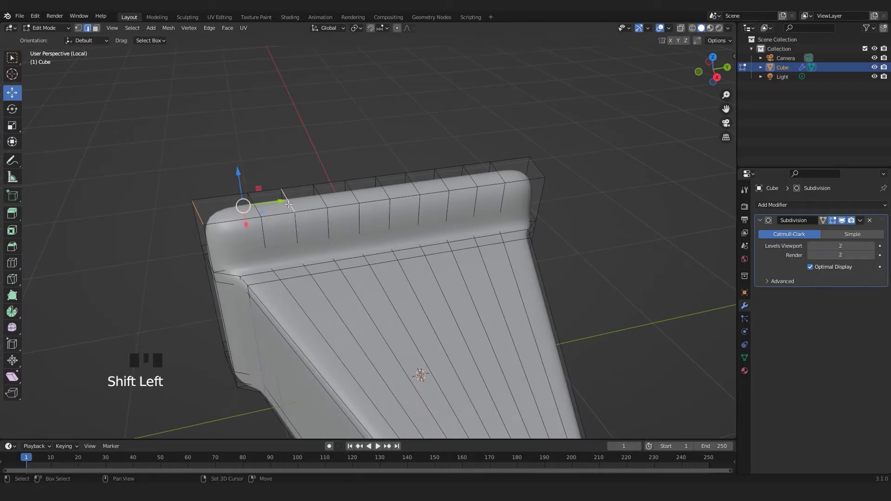
shift+click(353, 194)
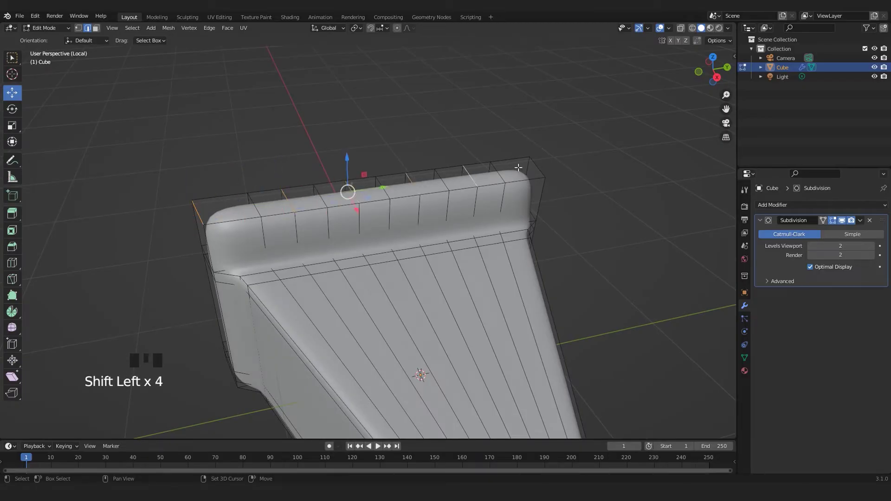
middle_drag(388, 173, 373, 163)
drag(372, 163, 377, 191)
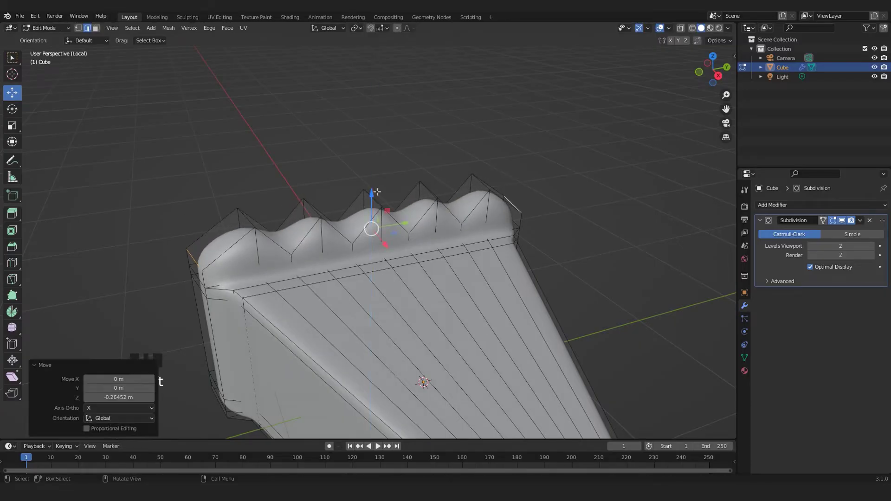
key(Tab)
scroll(377, 191, down, 5)
middle_drag(377, 191, 353, 187)
scroll(352, 186, up, 3)
key(Tab)
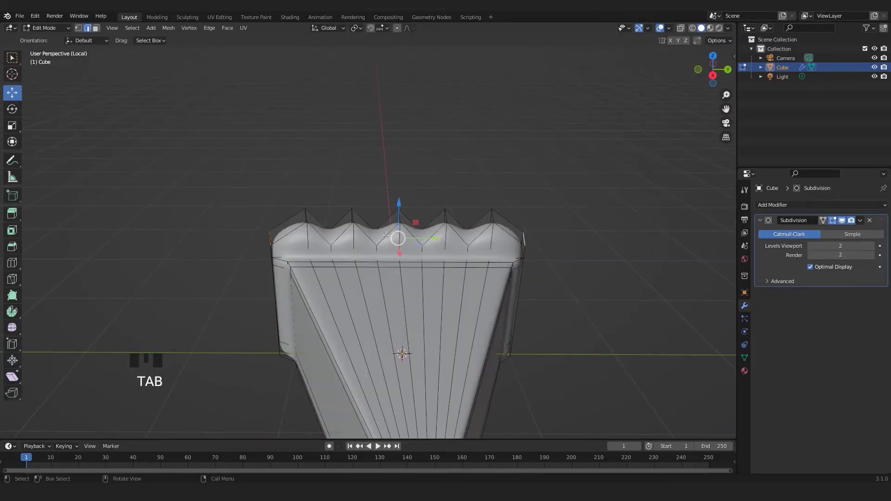
drag(404, 203, 405, 204)
- Return to Object Mode, check the scalloped slice from several sides and save the file
key(Tab)
middle_drag(404, 204, 358, 220)
scroll(375, 207, up, 2)
scroll(357, 246, down, 3)
scroll(366, 256, down, 2)
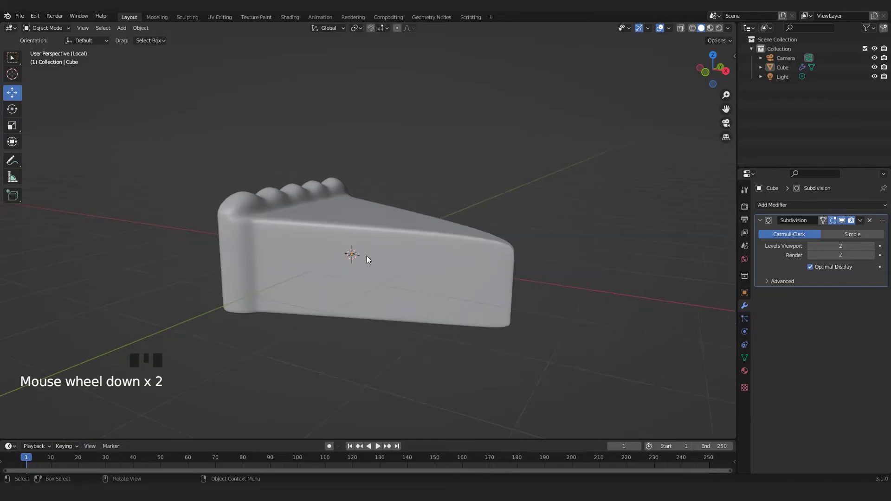
middle_drag(367, 255, 335, 274)
scroll(340, 274, up, 2)
scroll(341, 274, down, 1)
key(ctrl+s)
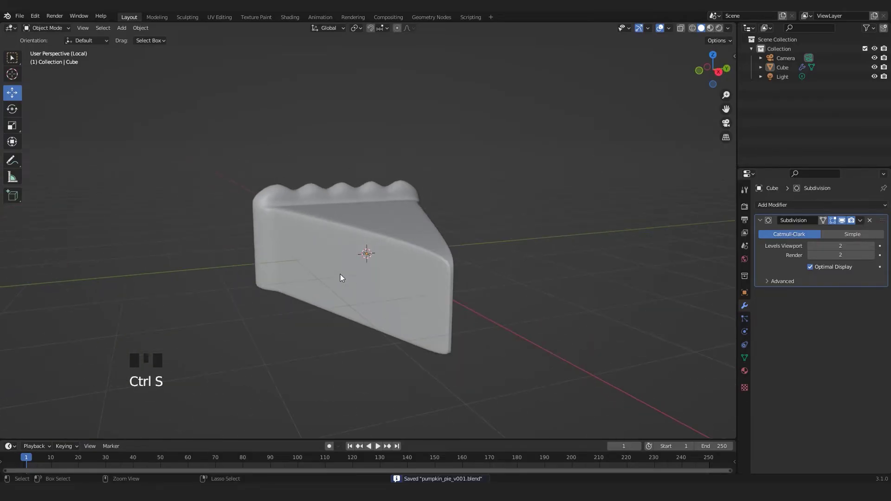
- Add a cylinder mesh and raise it about 1.54 m along Z above the slice
scroll(348, 272, up, 2)
scroll(348, 272, down, 1)
key(shift+a)
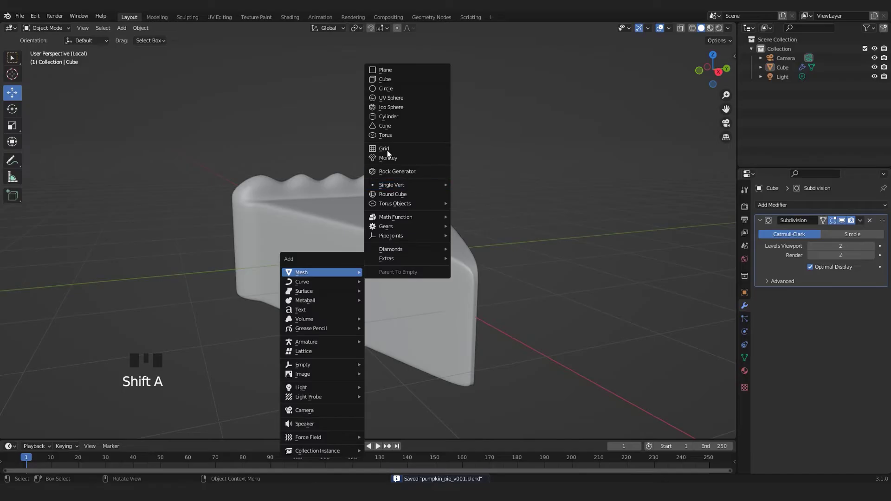
click(404, 121)
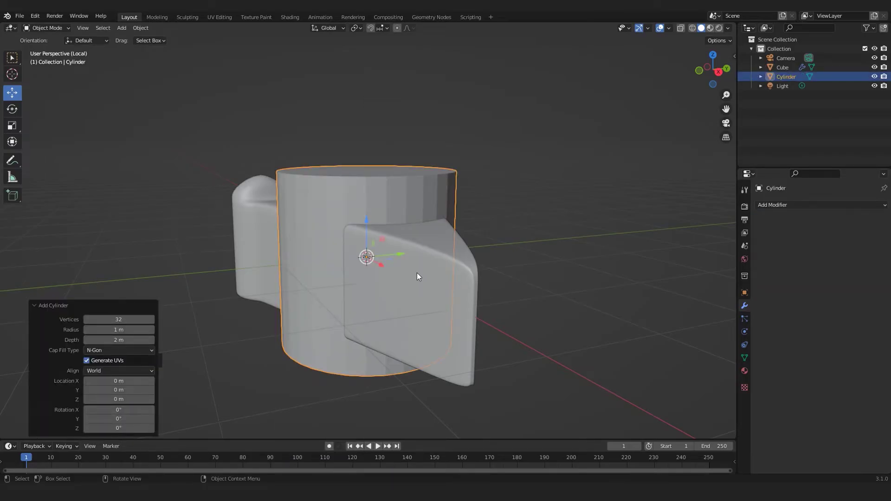
click(399, 208)
click(374, 236)
drag(373, 235, 369, 92)
- Flatten the cylinder along Z, lower it toward the slice and scale it uniformly to about 0.48
middle_drag(369, 138, 403, 333)
key(s)
key(z)
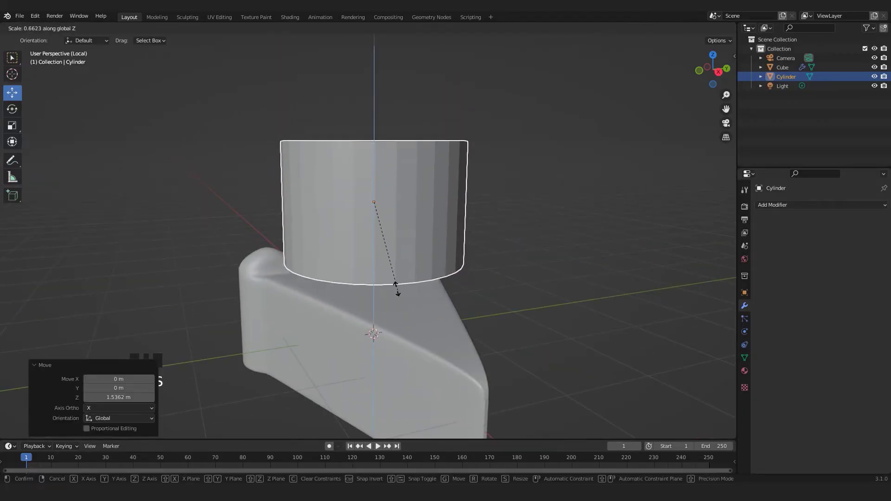
click(392, 264)
drag(374, 199, 399, 229)
key(s)
click(346, 304)
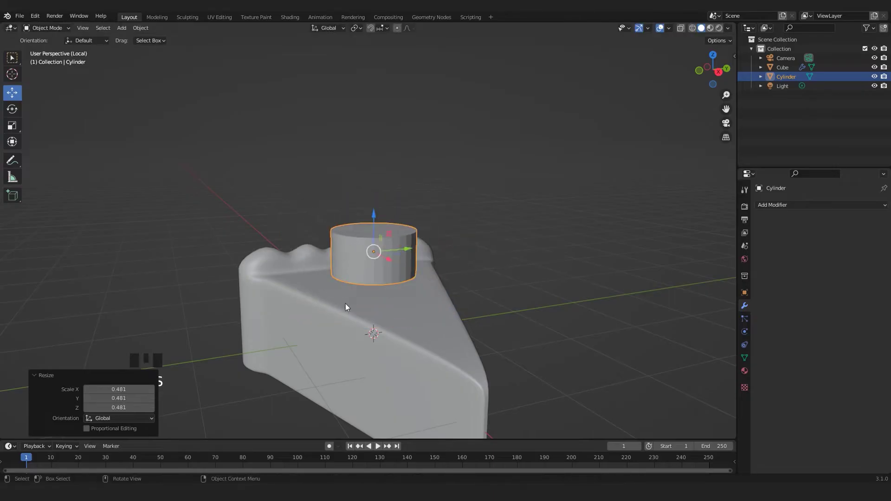
- Lower the cylinder about 0.14 m along Z onto the slice's top surface
scroll(364, 342, up, 4)
middle_drag(364, 342, 380, 169)
drag(380, 169, 377, 175)
mouse_move(403, 204)
middle_down()
mouse_move(394, 246)
mouse_move(388, 212)
middle_up()
scroll(388, 212, down, 4)
scroll(394, 217, up, 4)
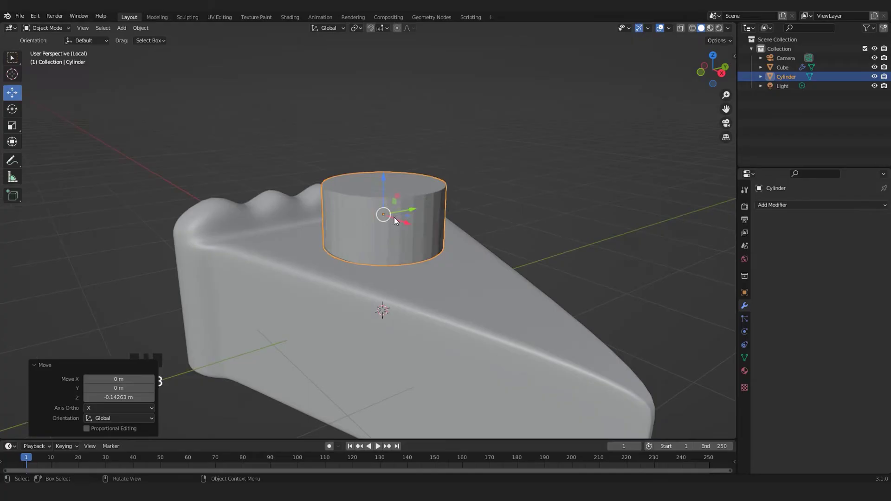
- Select the cylinder's top face in Edit Mode and scale it down almost to a point to form a cone
key(Tab)
scroll(395, 225, up, 2)
click(96, 27)
click(390, 163)
shift+middle_drag(390, 163, 376, 238)
scroll(426, 212, up, 2)
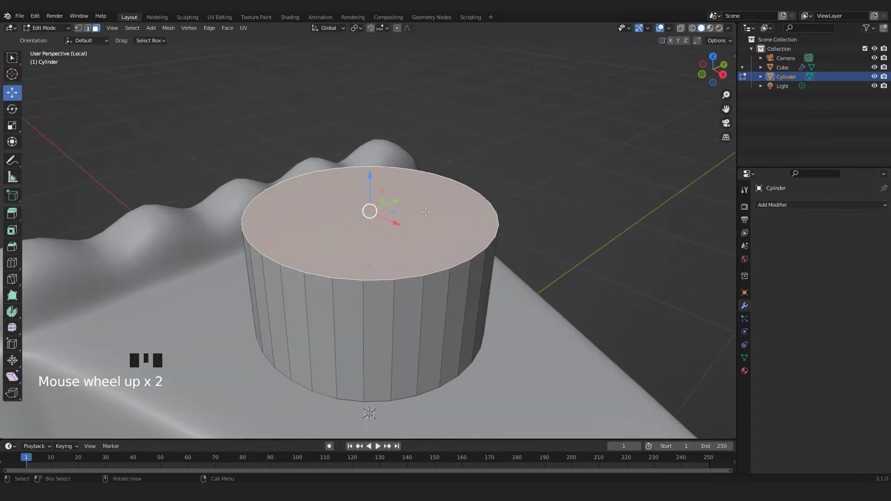
key(s)
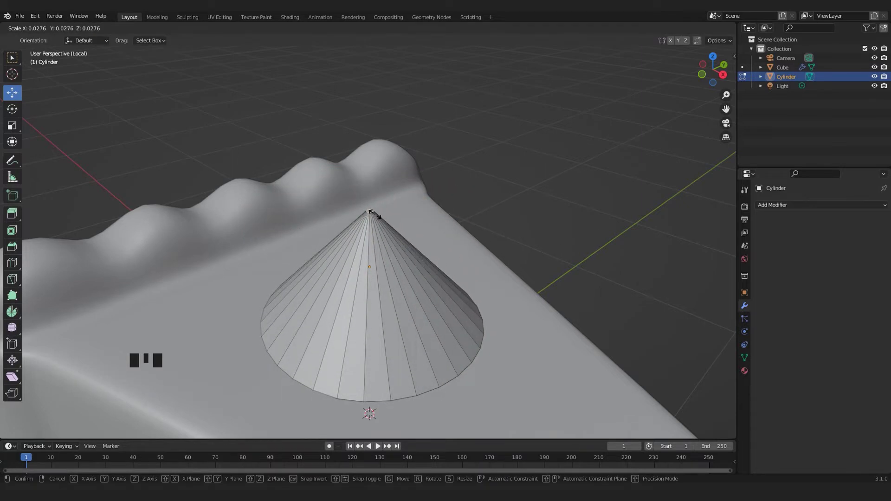
click(370, 211)
middle_drag(370, 211, 407, 277)
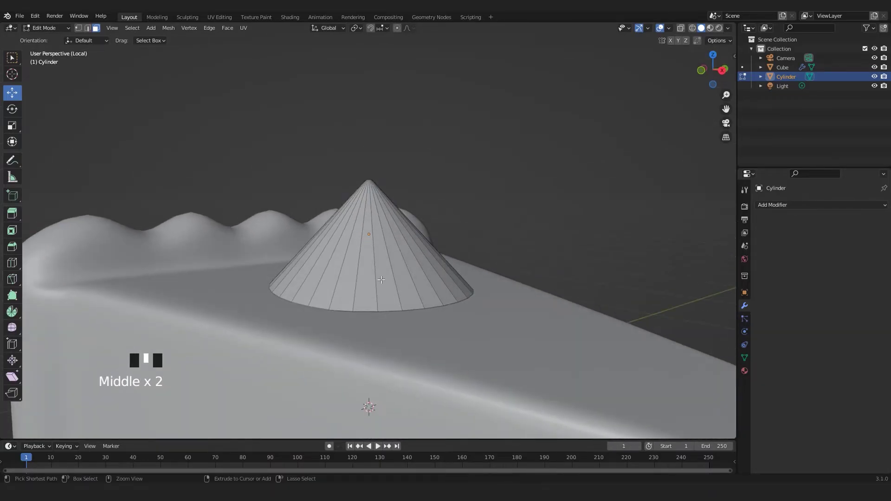
- Add a loop cut around the cone, slid toward the base by a factor of about 0.5, and scale it to about 1.28
key(ctrl+r)
click(362, 255)
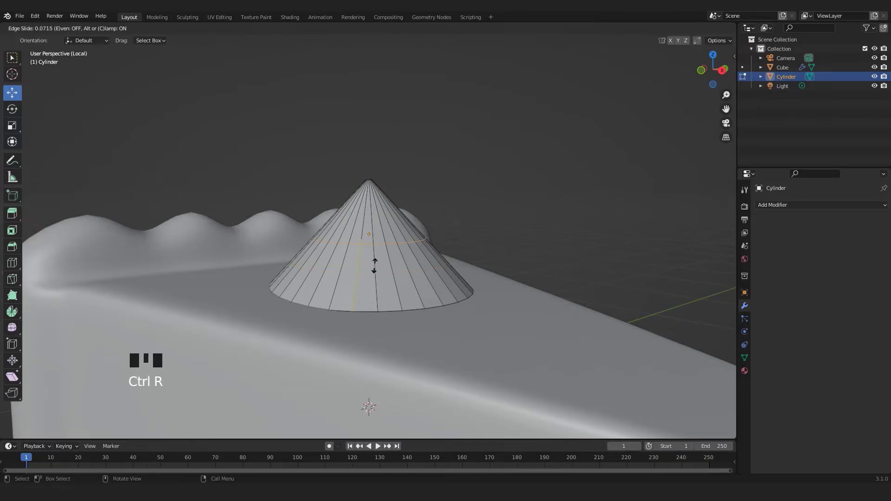
click(390, 309)
key(s)
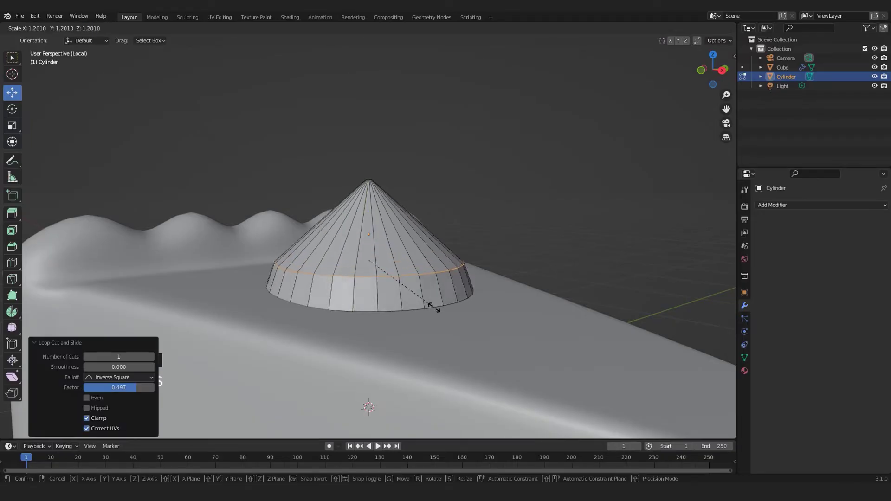
click(439, 310)
- Add a loop cut around the cone's upper section, slide it slightly down and scale it to about 0.77
key(ctrl+r)
click(424, 240)
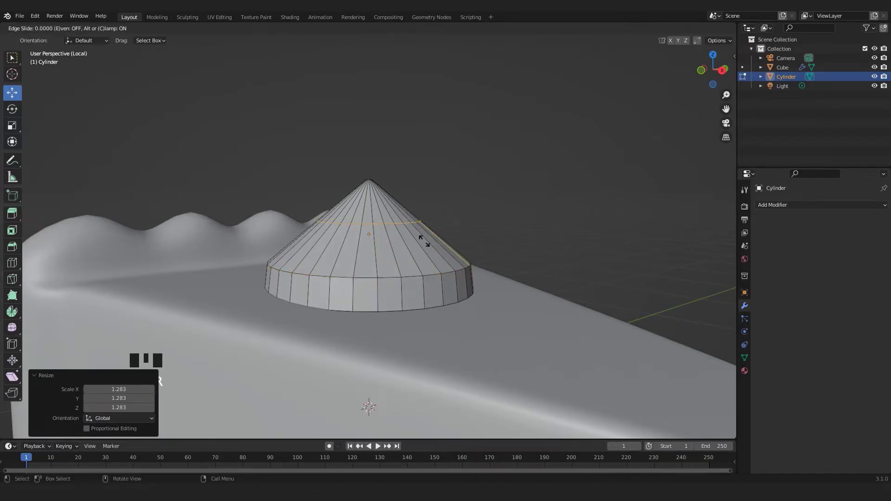
click(427, 253)
key(s)
click(436, 247)
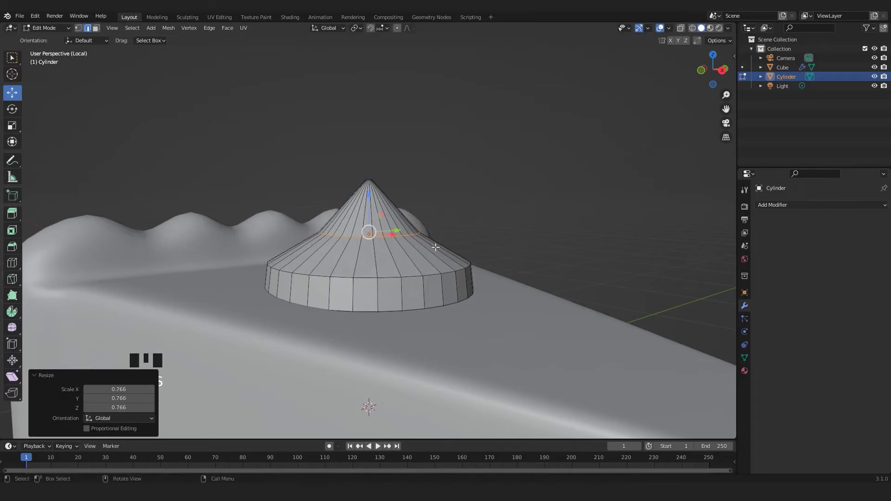
- Add a centred loop cut between the two existing loops and scale it outward to about 1.15
key(ctrl+r)
click(424, 254)
click(424, 254)
key(s)
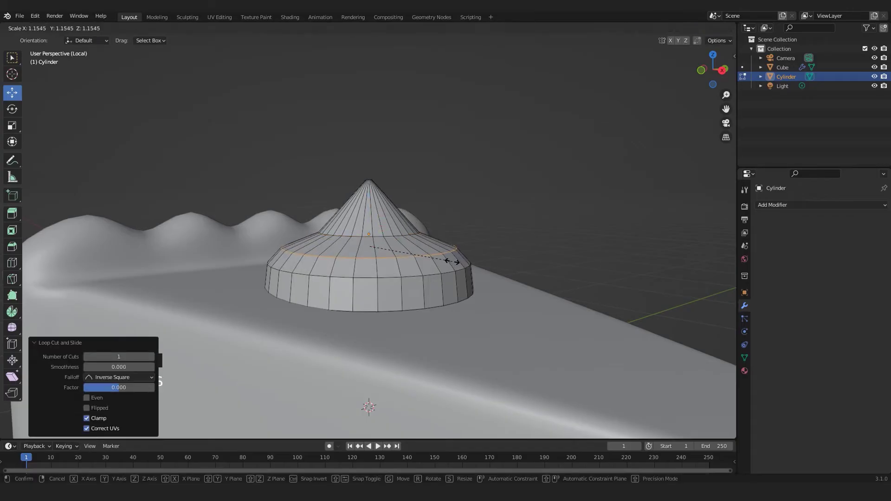
click(447, 260)
- Select the cone's upper edge loop, raise it about 0.048 m along Z and scale it inward slightly
scroll(375, 236, up, 3)
alt+click(375, 235)
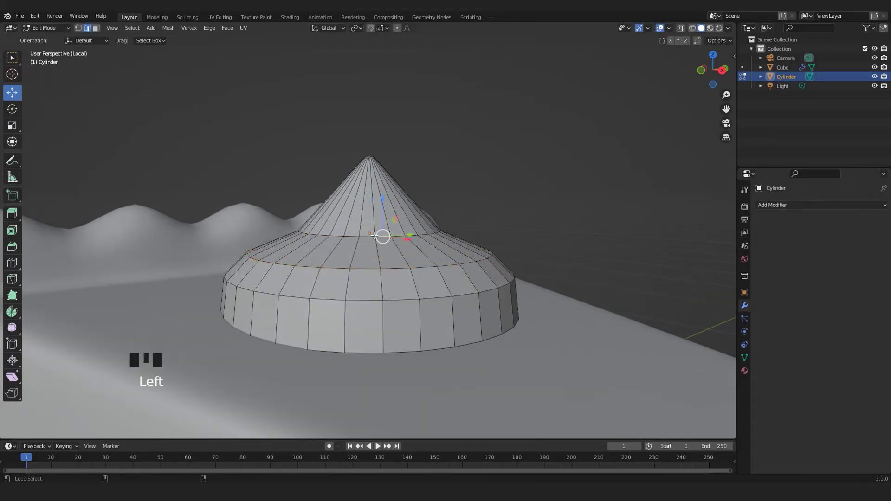
key(g)
key(z)
click(371, 216)
key(s)
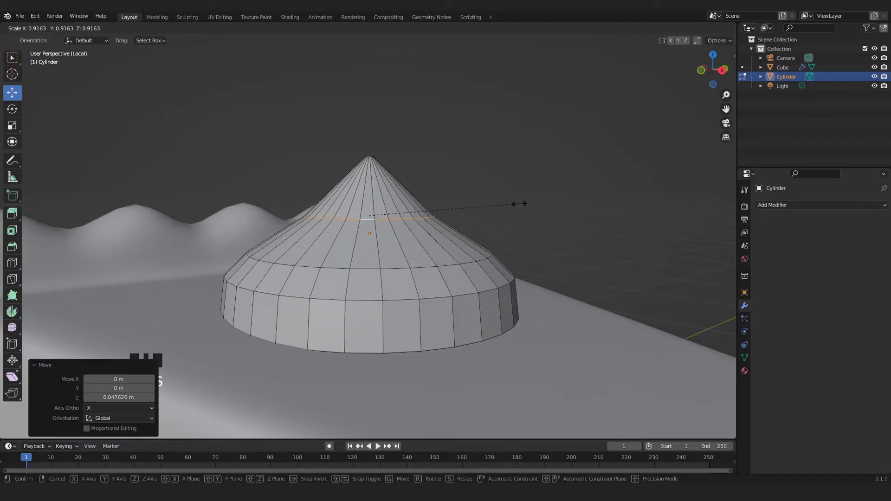
click(411, 267)
- Select the cone's middle edge loop, raise it about 0.036 m along Z and scale it inward to about 0.89
click(396, 272)
alt+shift+click(366, 269)
drag(370, 216, 371, 212)
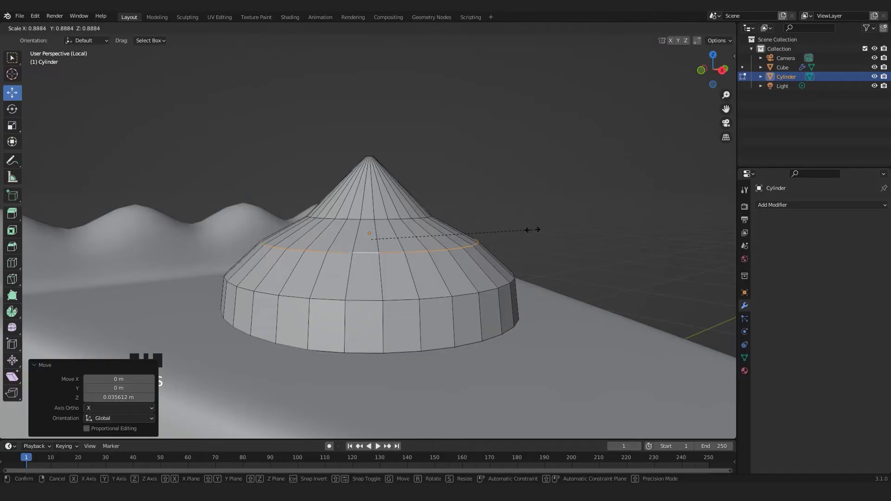
click(537, 231)
- Shade the whipped-cream cone smooth in Object Mode and add a level 1 Subdivision Surface modifier
key(Tab)
scroll(511, 236, down, 4)
middle_drag(511, 236, 498, 248)
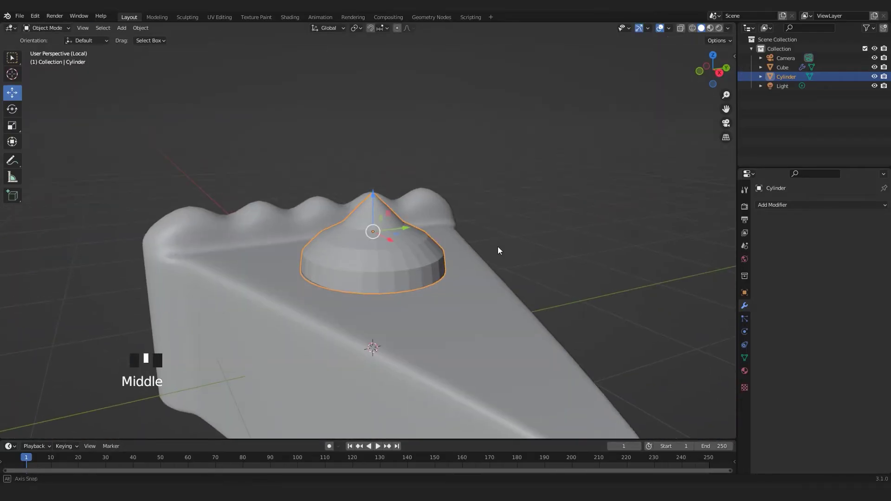
right_click(413, 260)
click(413, 260)
scroll(412, 264, up, 2)
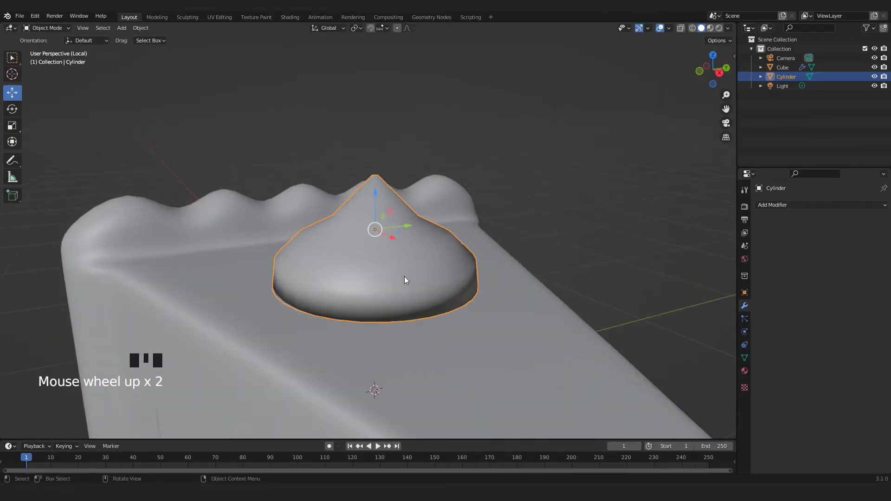
key(ctrl+1)
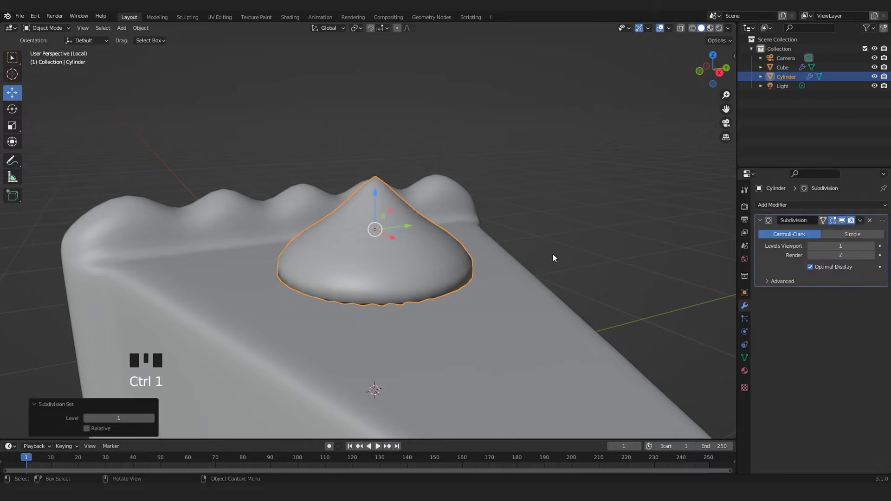
- Inspect the cone's base edge, hide all other objects and enter Edit Mode on the cone
middle_drag(557, 260, 382, 307)
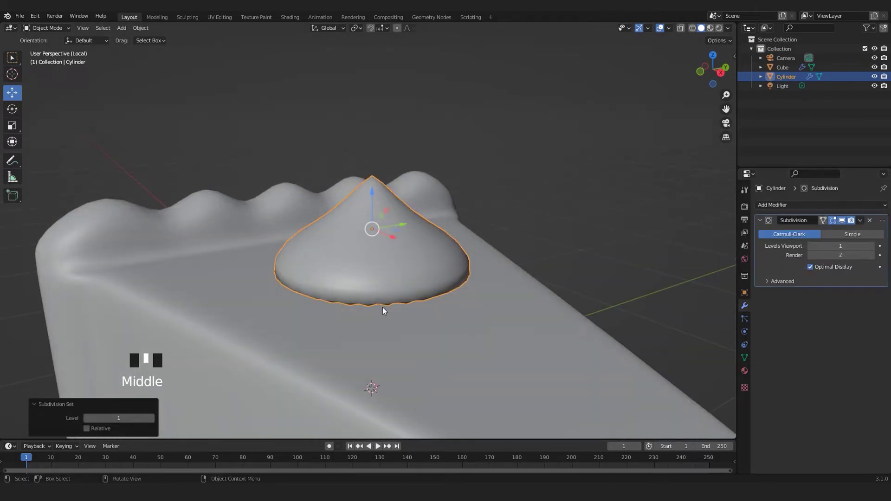
key(Tab)
scroll(386, 336, up, 1)
key(Tab)
scroll(385, 334, down, 1)
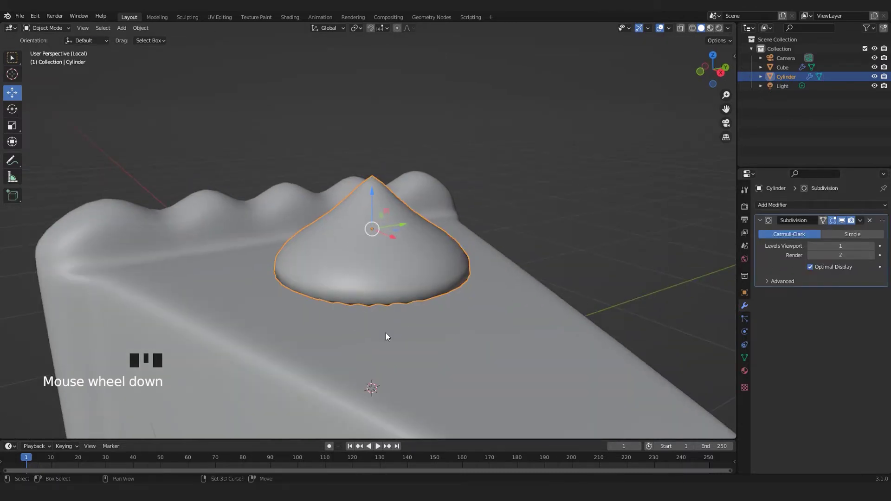
key(shift+h)
key(Tab)
- Select the cone's bottom face and inset it by about 0.43 m
middle_drag(414, 337, 389, 291)
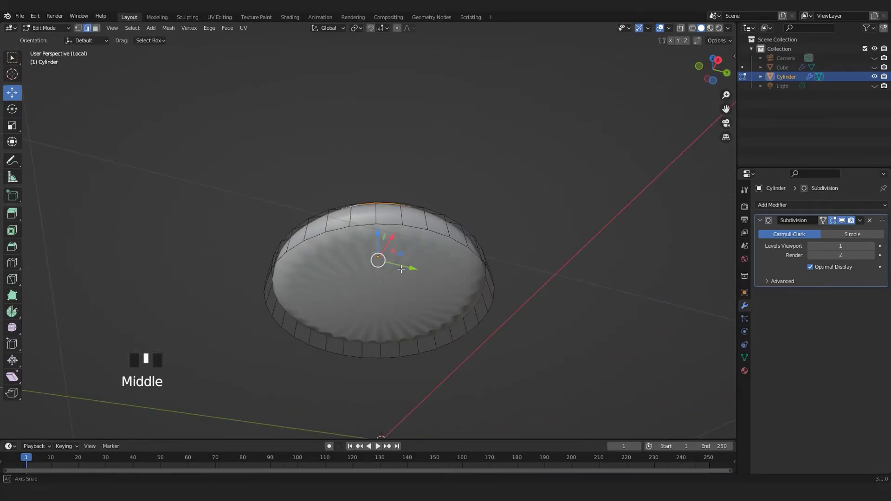
key(ctrl+3)
click(384, 312)
middle_drag(385, 312, 380, 293)
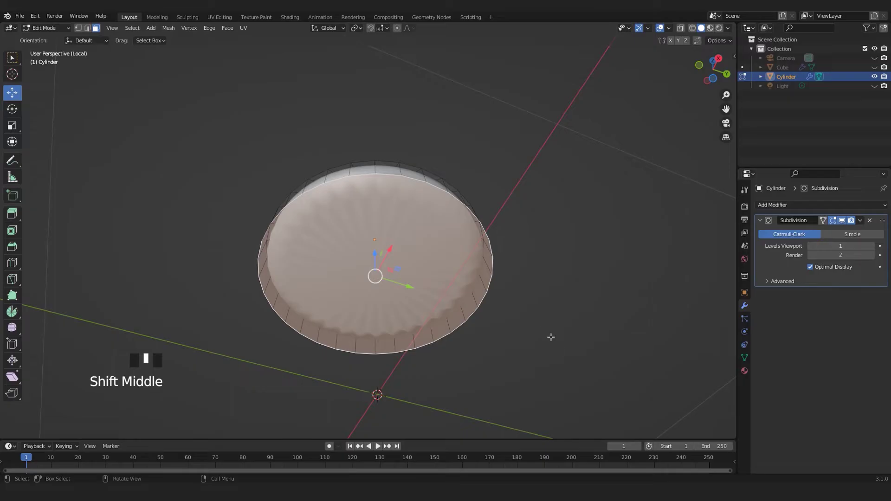
key(i)
click(513, 341)
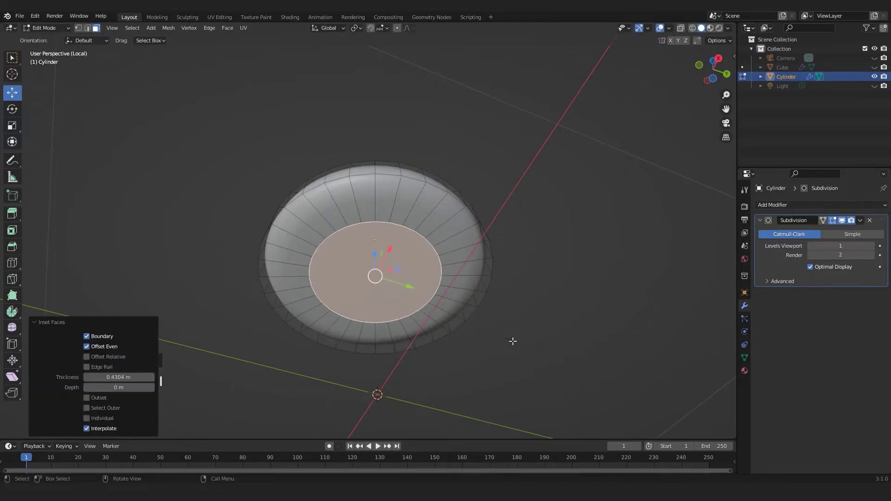
- Inset the dollop's bottom face again and return to Object Mode
key(i)
click(525, 321)
middle_drag(525, 320, 409, 309)
key(Tab)
scroll(471, 288, up, 2)
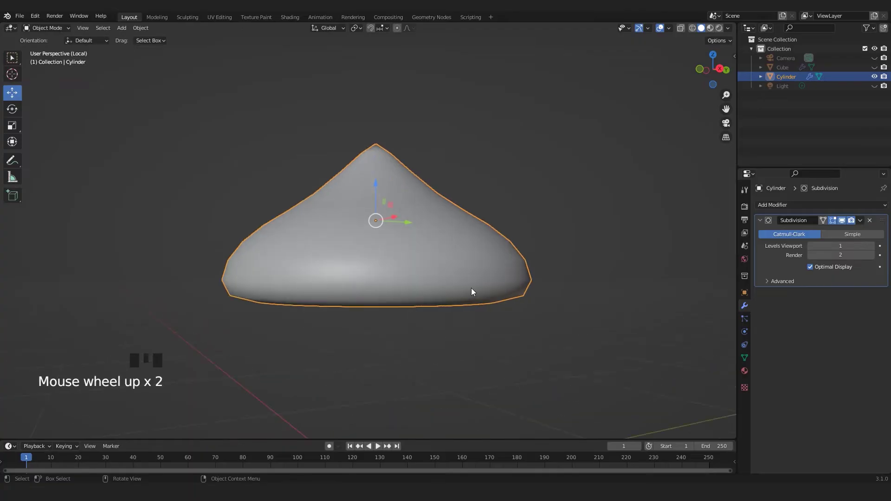
middle_drag(480, 268, 460, 281)
- Set the dollop's Subdivision Surface viewport level to 2
click(873, 246)
click(584, 243)
scroll(286, 293, down, 2)
middle_drag(285, 293, 301, 287)
scroll(450, 303, up, 2)
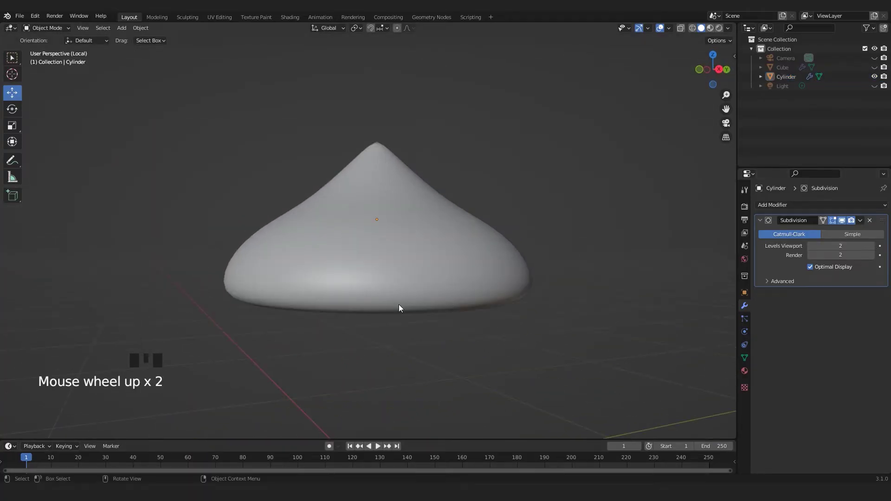
- Reveal the hidden objects in camera view and scale the whipped-cream dollop up to about 1.217
key(alt+h)
key(KP_0)
click(428, 163)
click(376, 185)
shift+middle_drag(376, 185, 430, 255)
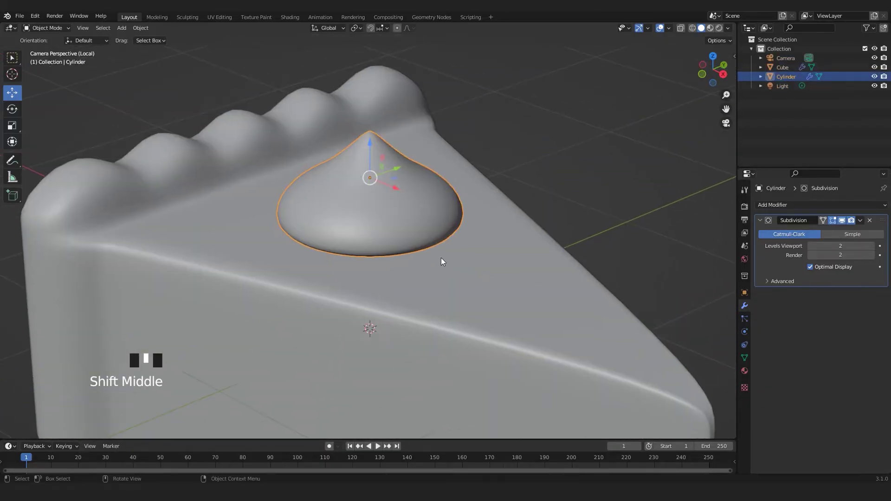
key(s)
click(463, 271)
scroll(457, 266, down, 3)
scroll(481, 199, up, 4)
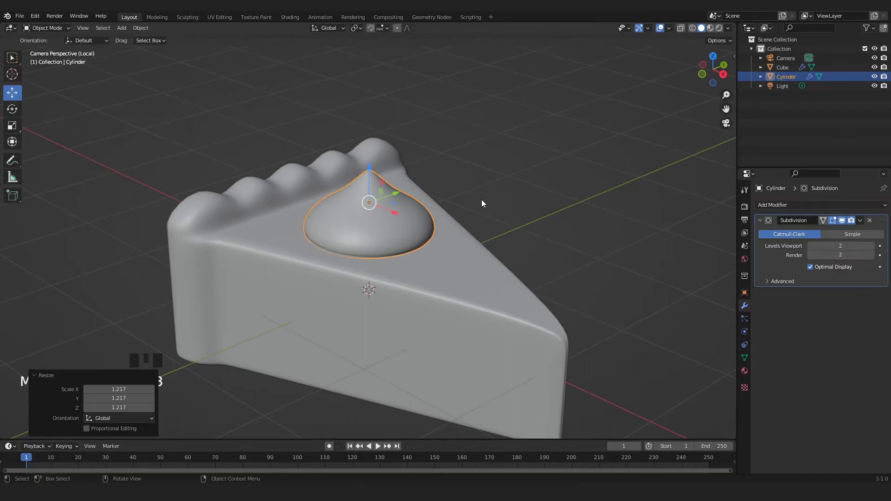
- Select the dollop's bottom outer edge loop in Edit Mode and scale it inward
key(Tab)
key(alt+z)
click(454, 341)
key(ctrl+2)
click(452, 340)
alt+shift+click(427, 345)
key(alt+z)
key(s)
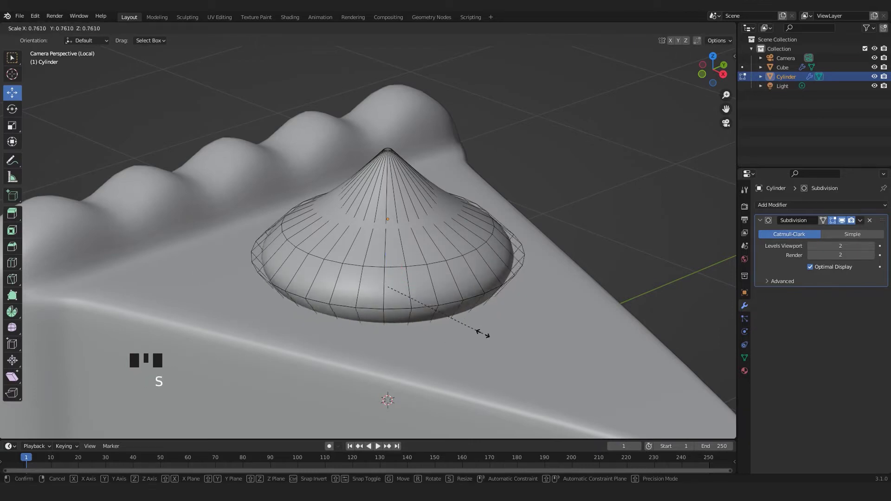
click(497, 337)
- Raise the widest edge loop near the dollop's base about 0.038 m along Z and scale it inward to 0.914
alt+shift+click(453, 301)
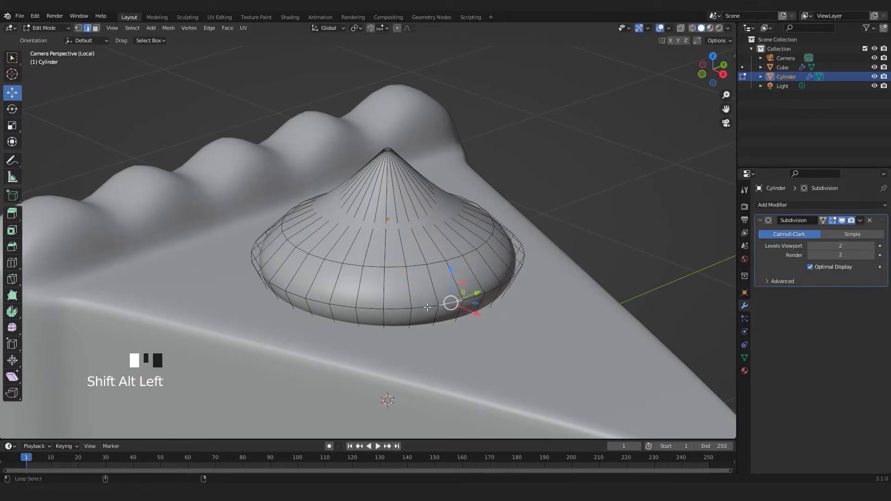
drag(389, 234, 390, 225)
key(s)
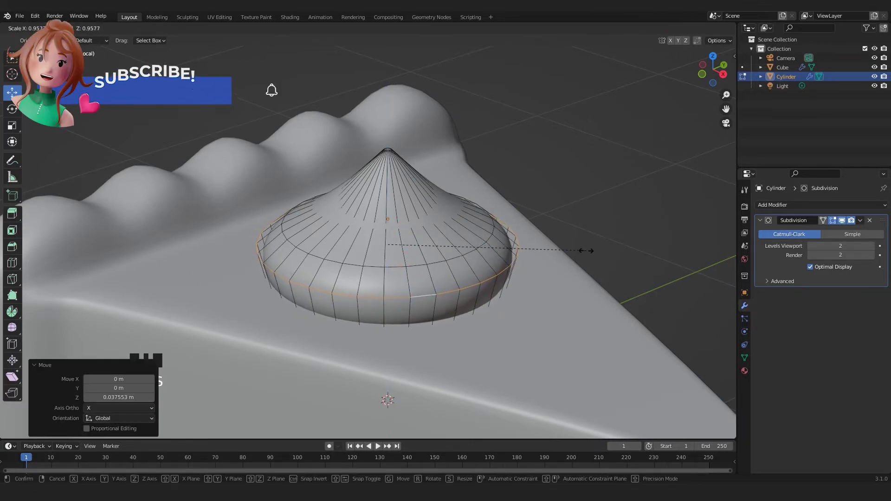
click(529, 232)
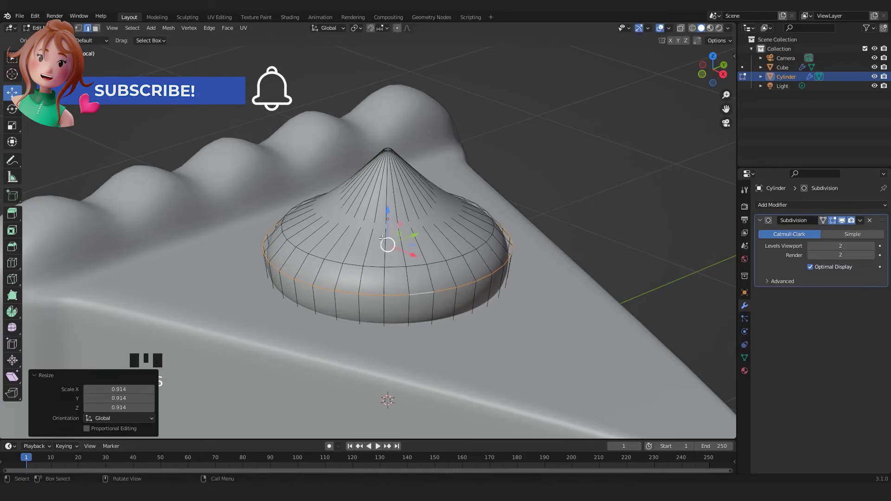
scroll(534, 212, up, 2)
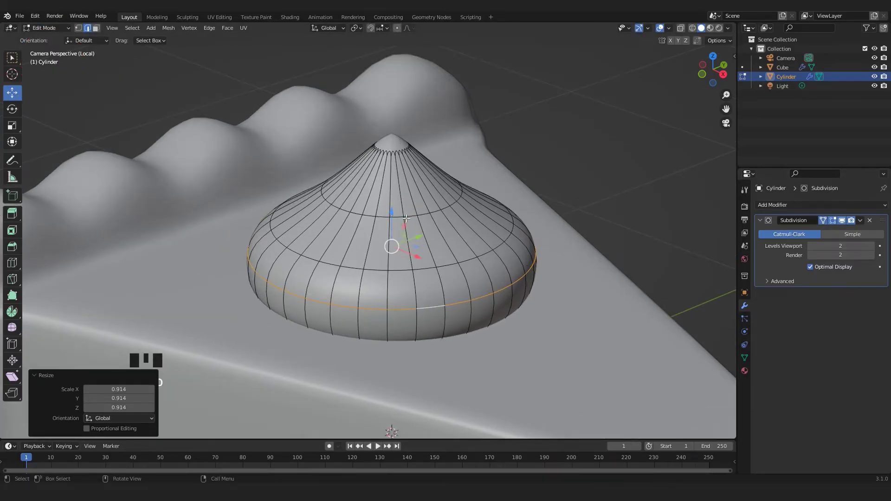
- Save the file, raise the edge loop below the dollop's tip about 0.055 m along Z and scale it inward
key(ctrl+s)
click(384, 215)
alt+shift+click(383, 215)
drag(392, 171, 392, 158)
key(s)
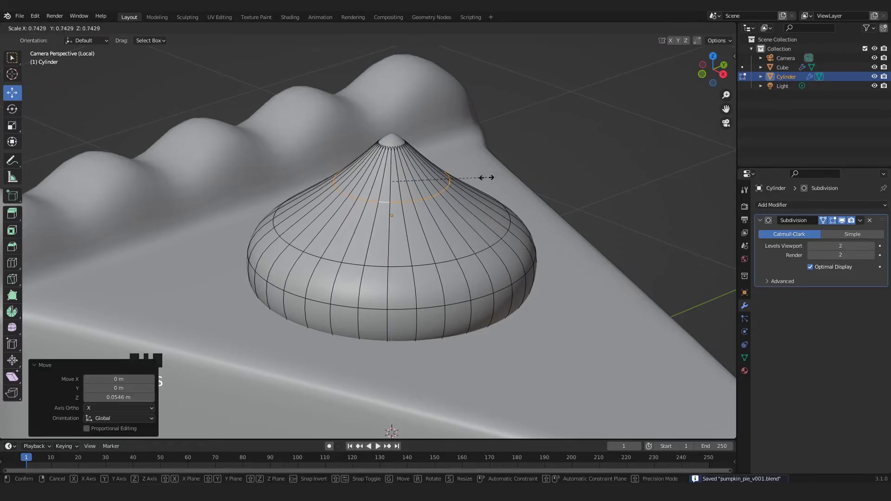
click(478, 206)
- Raise the dollop's middle edge loop about 0.034 m along Z and return to Object Mode
click(423, 235)
click(424, 266)
alt+shift+click(405, 247)
click(401, 211)
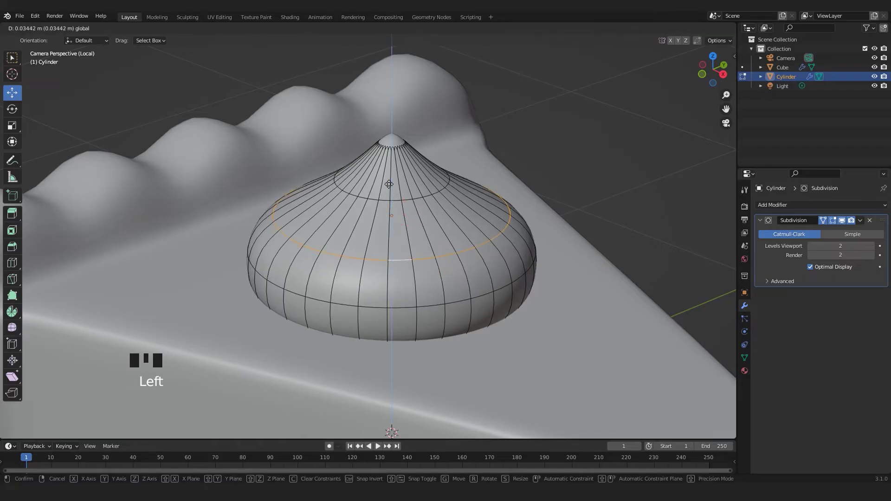
key(Tab)
scroll(658, 419, down, 6)
click(592, 288)
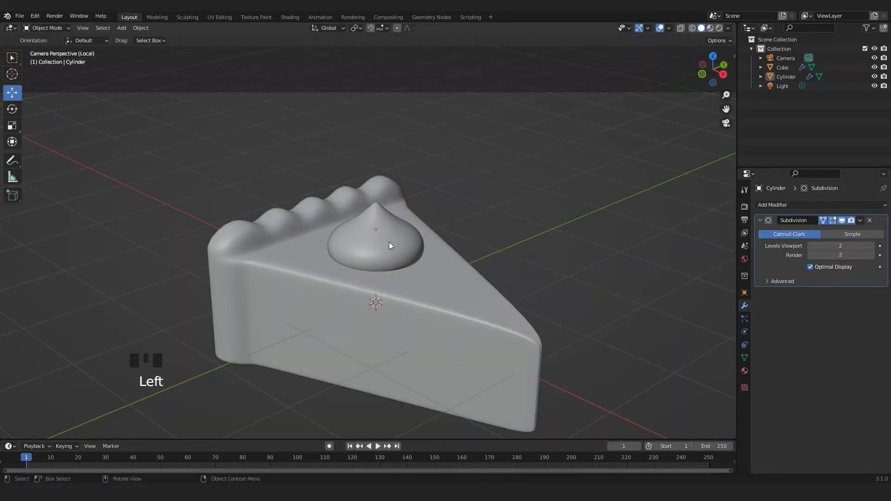
scroll(403, 254, down, 1)
scroll(414, 272, up, 6)
- Enter Edit Mode on the dollop in top view and select one edge loop running from tip to base
click(427, 312)
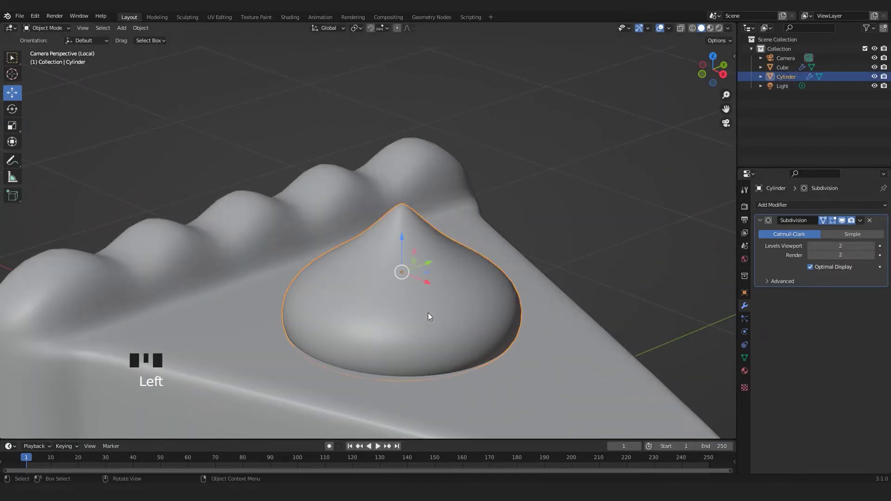
key(Tab)
key(KP_7)
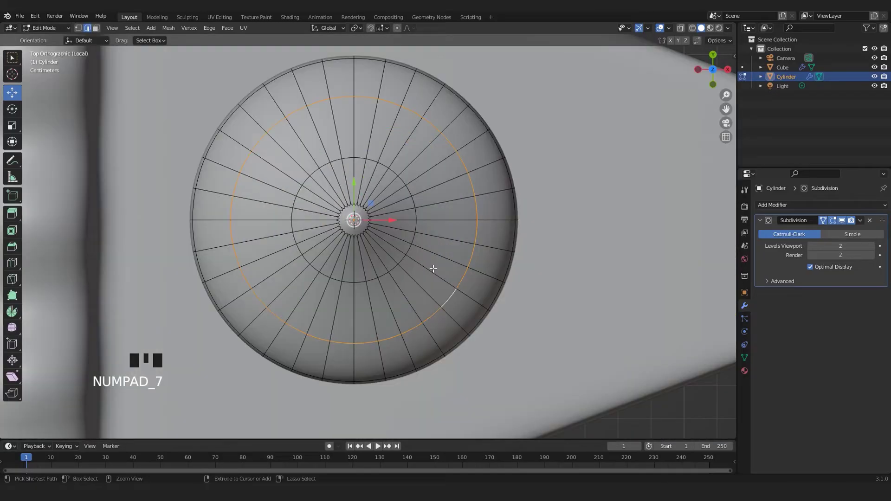
scroll(434, 214, down, 2)
click(447, 182)
click(445, 167)
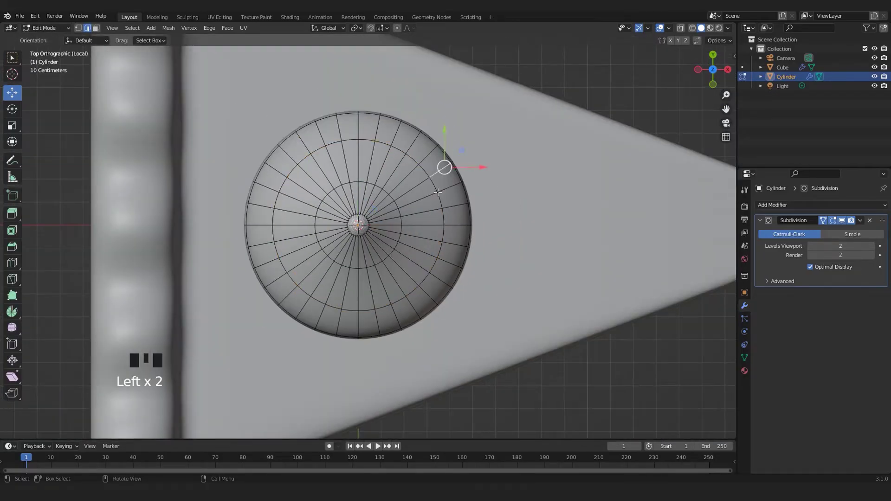
scroll(450, 225, up, 2)
scroll(450, 225, up, 1)
alt+shift+click(465, 188)
middle_drag(465, 189, 460, 331)
middle_drag(366, 175, 433, 292)
middle_drag(362, 231, 362, 340)
key(KP_7)
shift+middle_drag(469, 150, 484, 208)
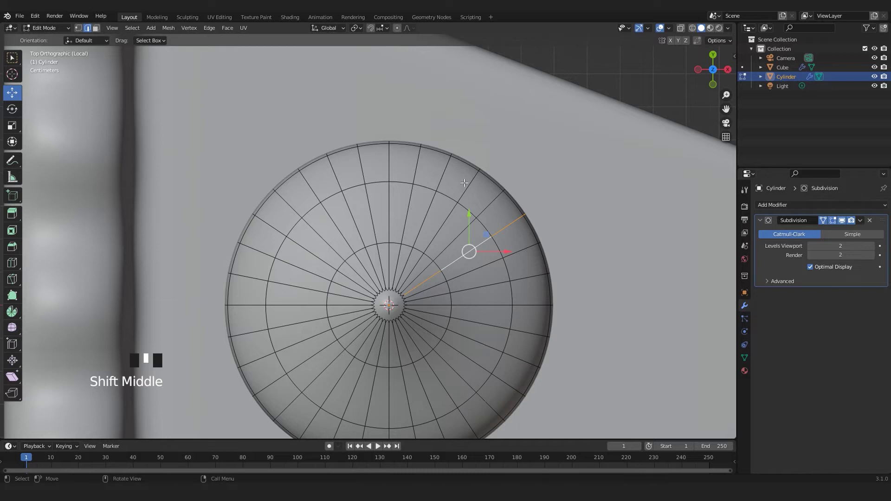
- Add every third tip-to-base edge loop around the dollop to the selection
alt+shift+click(444, 169)
alt+shift+click(363, 168)
alt+shift+click(315, 191)
shift+middle_drag(381, 309, 424, 242)
alt+shift+click(301, 176)
alt+shift+click(297, 265)
alt+shift+click(462, 377)
alt+shift+click(549, 312)
alt+shift+click(557, 239)
scroll(464, 279, up, 3)
shift+middle_drag(409, 332, 368, 333)
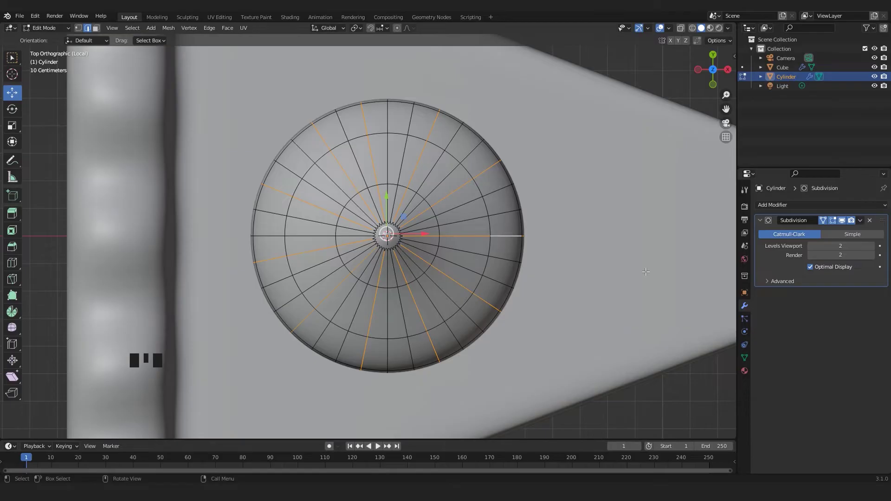
- Scale the selected tip-to-base loops inward to about 0.813 to form piped grooves and return to Object Mode
key(s)
click(600, 265)
middle_drag(600, 265, 509, 190)
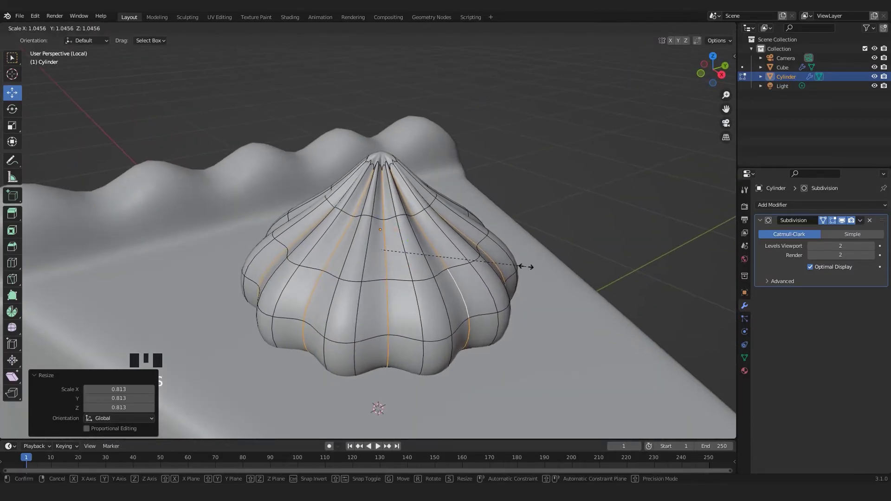
key(Tab)
scroll(534, 272, down, 7)
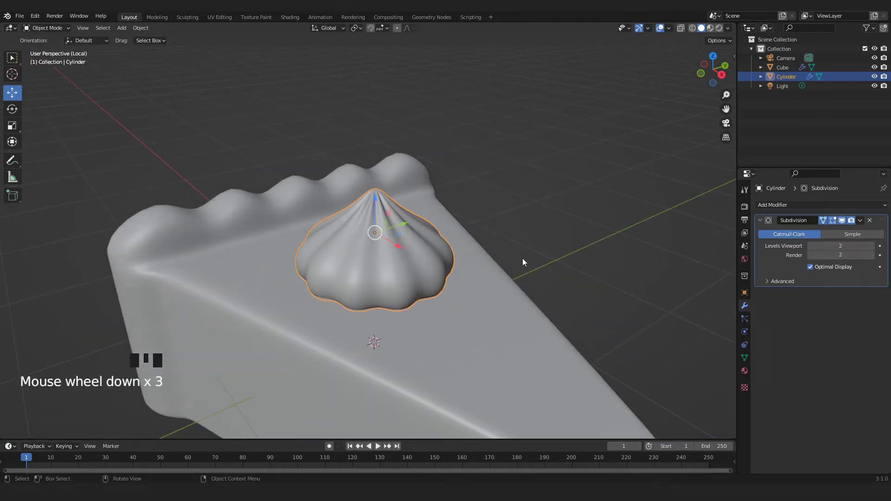
click(530, 220)
scroll(530, 220, up, 5)
middle_drag(451, 238, 402, 208)
- Turn off the subdivision's viewport display and scale the dollop's top face down to a sharp point
key(Tab)
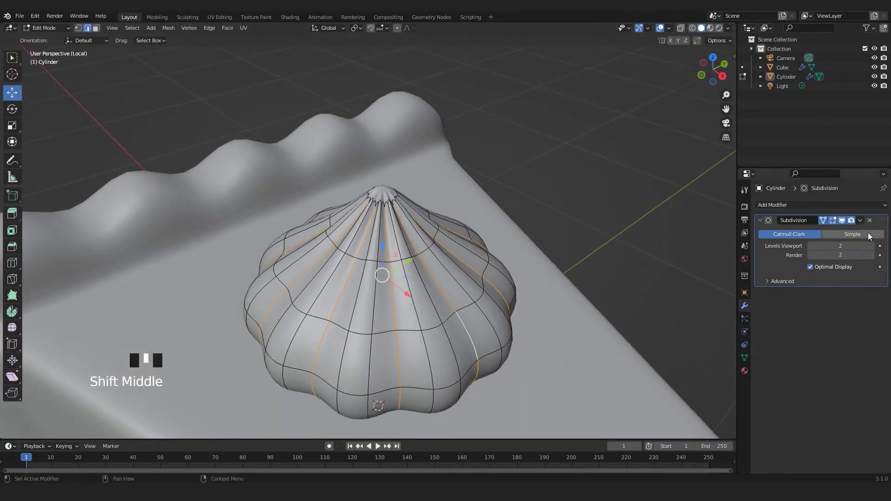
click(842, 221)
scroll(355, 253, up, 6)
middle_drag(432, 167, 545, 279)
key(ctrl+3)
click(446, 346)
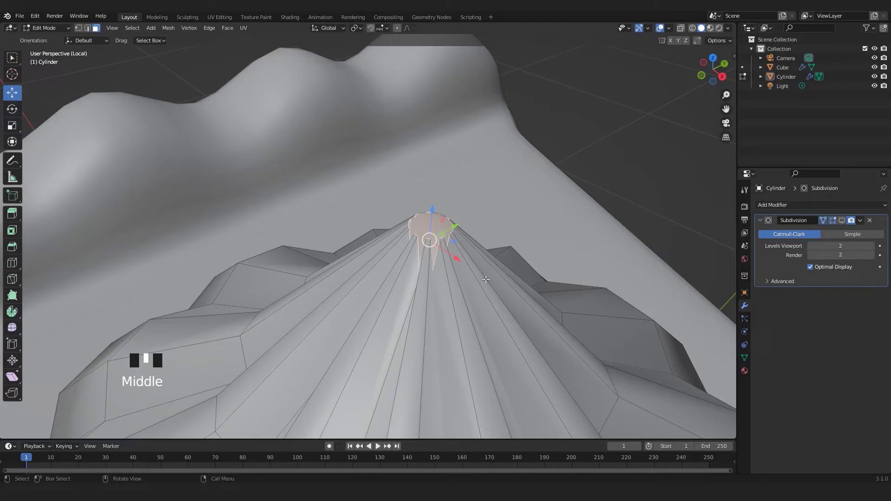
key(s)
click(460, 258)
key(Tab)
scroll(453, 259, down, 2)
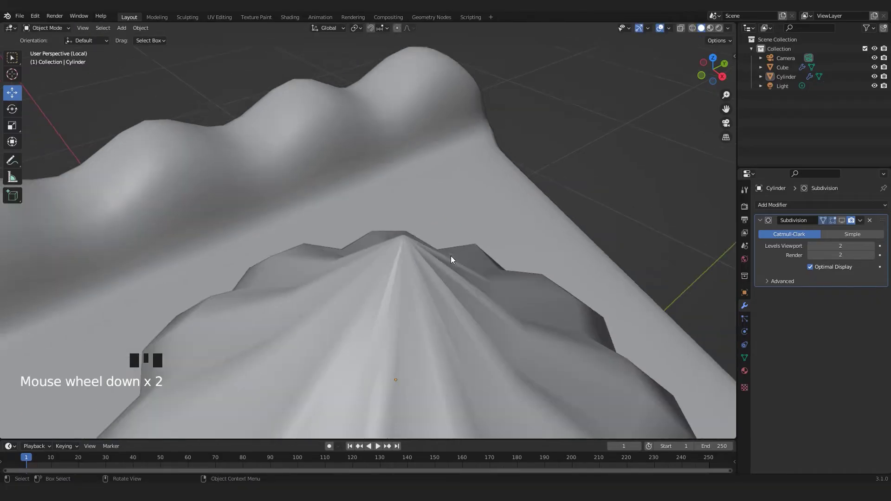
- Turn the subdivision's viewport display back on and check the grooved dollop on the slice
middle_drag(450, 258, 454, 235)
scroll(453, 235, down, 3)
click(840, 220)
shift+middle_drag(548, 232, 430, 242)
scroll(517, 215, down, 3)
scroll(392, 248, up, 4)
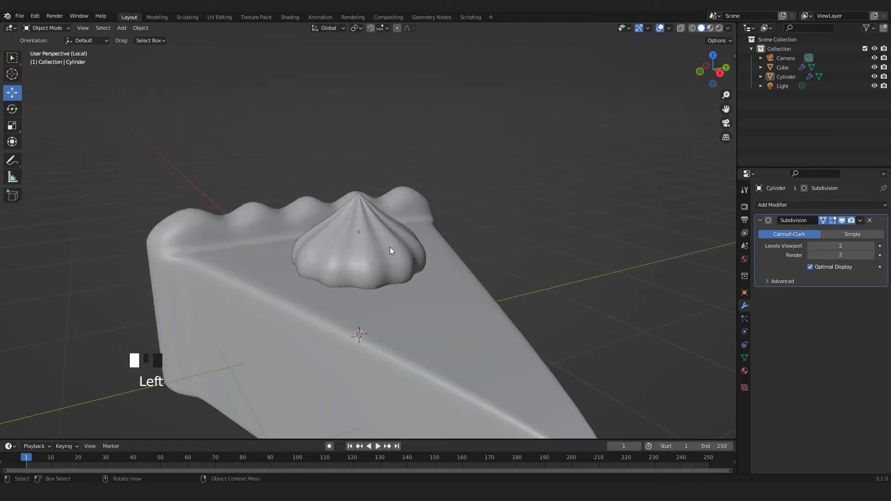
click(408, 248)
scroll(407, 248, up, 2)
shift+middle_drag(455, 275, 444, 267)
click(551, 197)
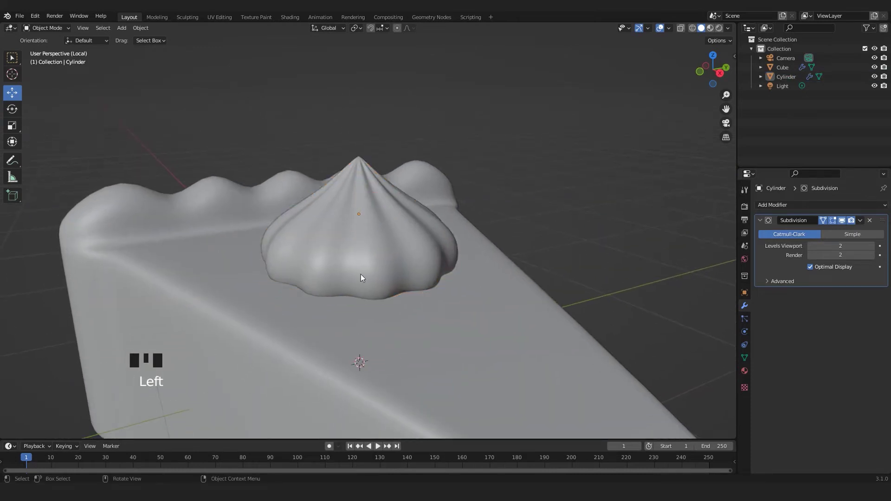
- Add a Simple Deform modifier to the dollop, twisting around the Z axis
click(382, 258)
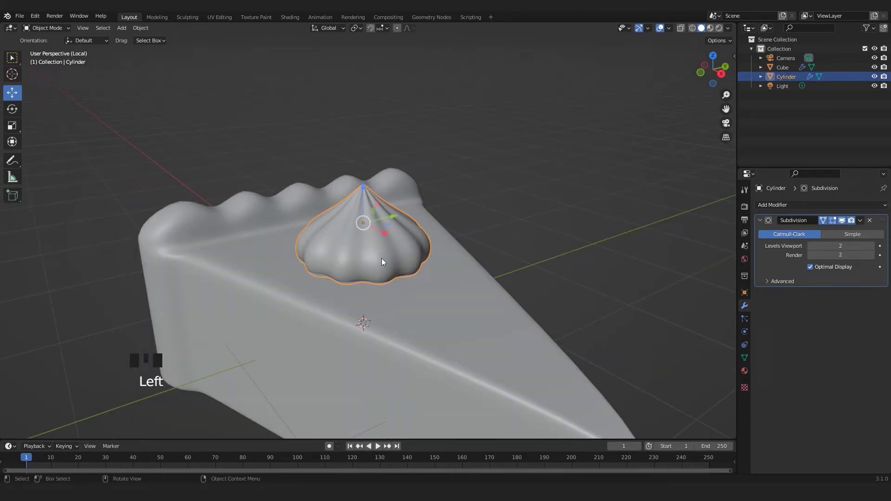
click(817, 205)
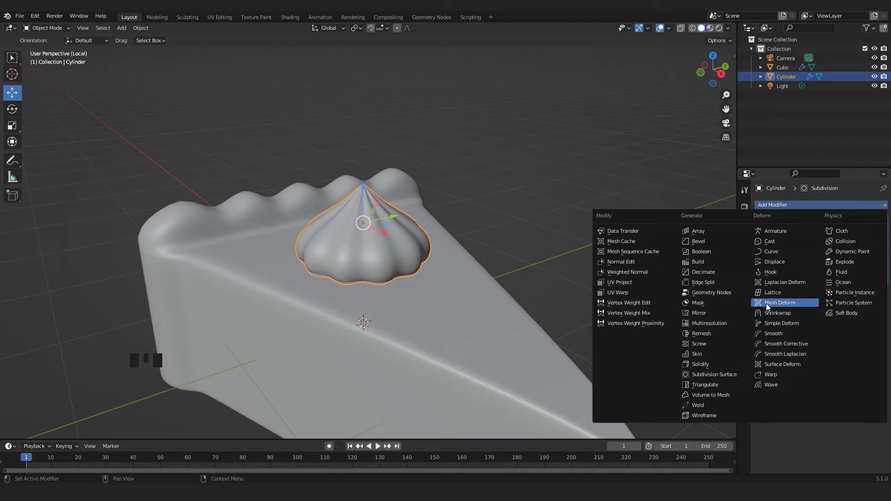
click(791, 324)
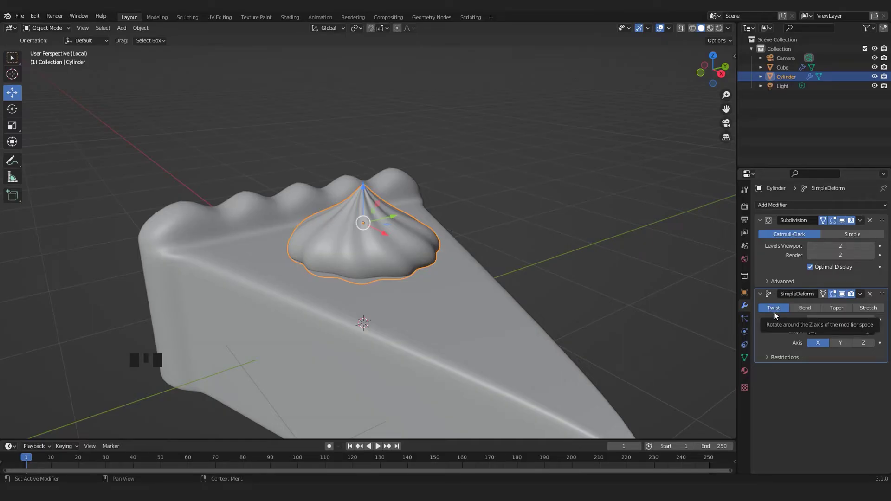
click(862, 343)
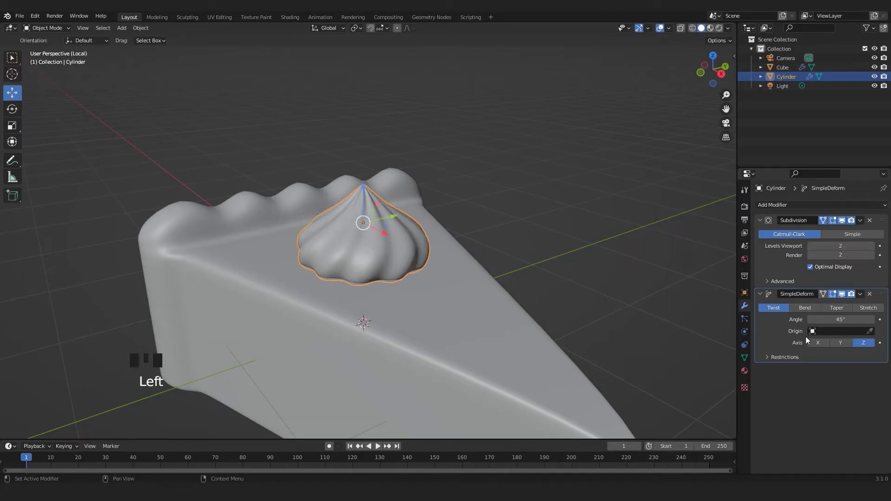
- Set the Simple Deform twist angle to about -63.8° and inspect the swirled dollop
scroll(489, 255, up, 1)
shift+middle_drag(488, 255, 442, 360)
scroll(388, 293, up, 2)
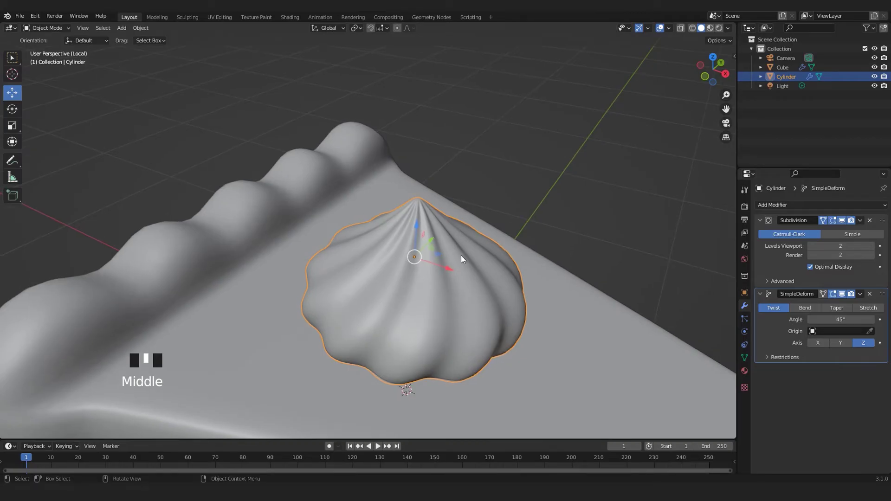
middle_drag(438, 317, 876, 385)
drag(825, 321, 762, 321)
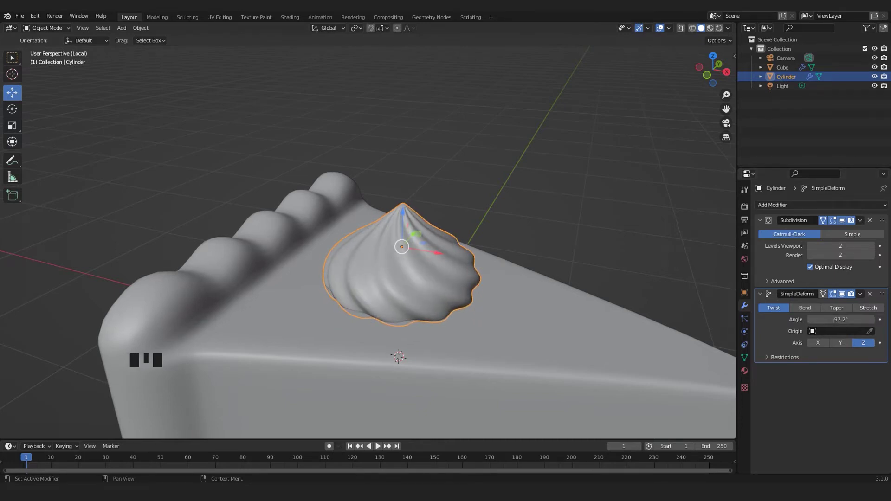
drag(842, 319, 859, 320)
click(464, 182)
middle_drag(463, 182, 395, 178)
scroll(396, 271, up, 2)
middle_drag(396, 271, 465, 234)
- Add a mesh cylinder for the plate and flatten it along Z
key(shift+a)
mouse_move(475, 228)
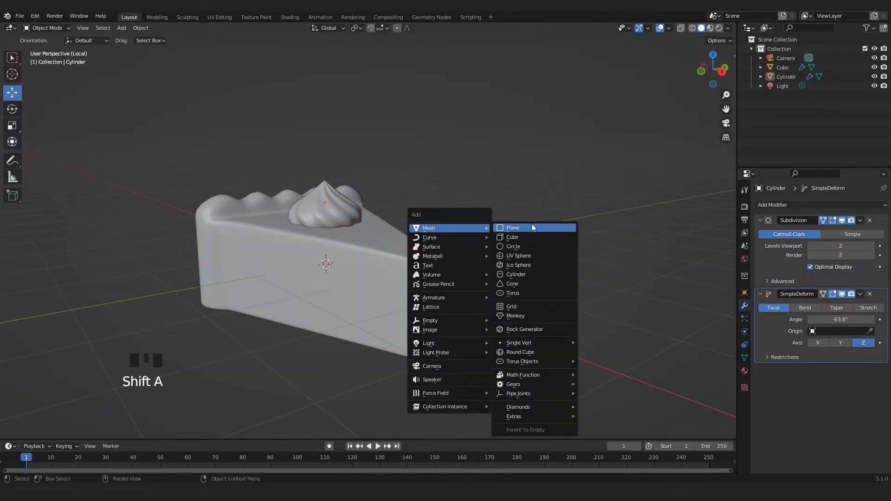
click(517, 274)
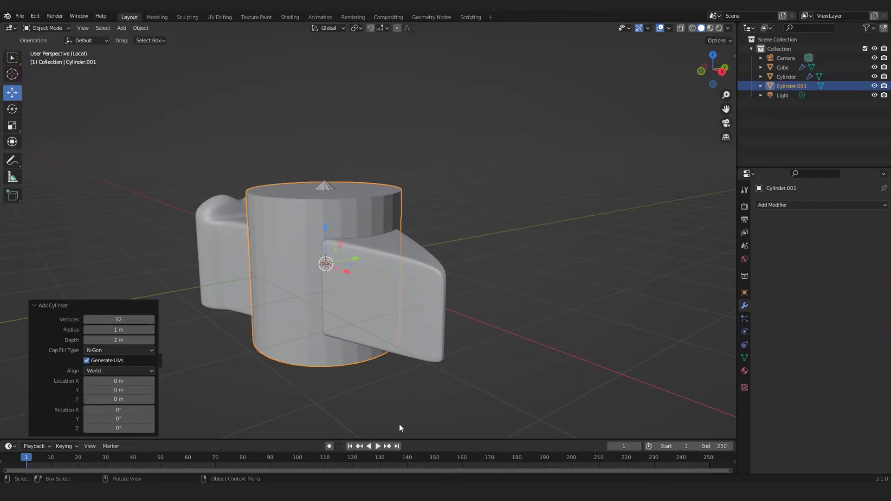
key(s)
key(z)
click(312, 255)
- Lower the flattened cylinder about 0.86 m along Z and scale it to about -2.698 beneath the pie slice
key(g)
key(z)
click(325, 296)
key(s)
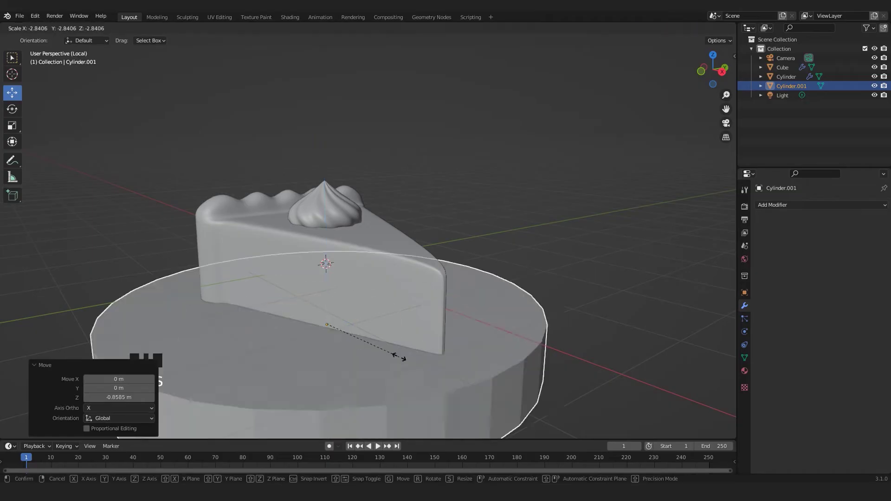
click(398, 349)
scroll(403, 322, down, 5)
middle_drag(403, 322, 422, 338)
scroll(422, 337, up, 5)
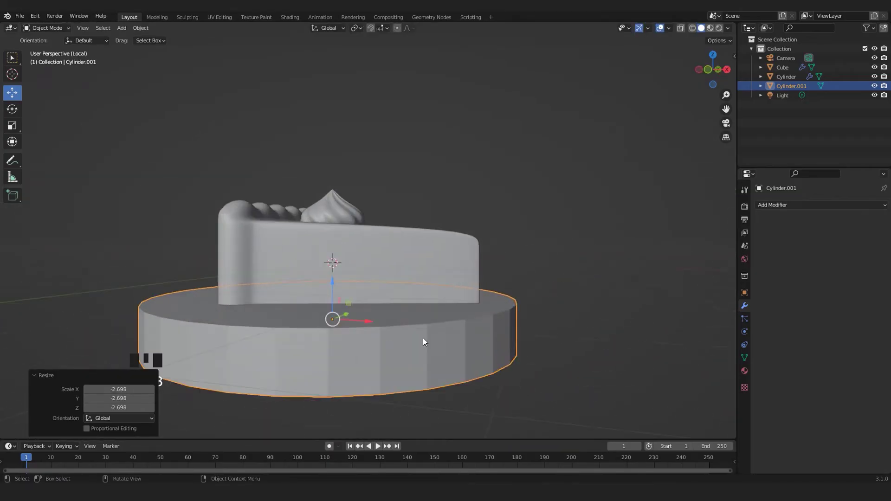
- Thin the plate along Z to about 0.31 of its height
key(s)
key(z)
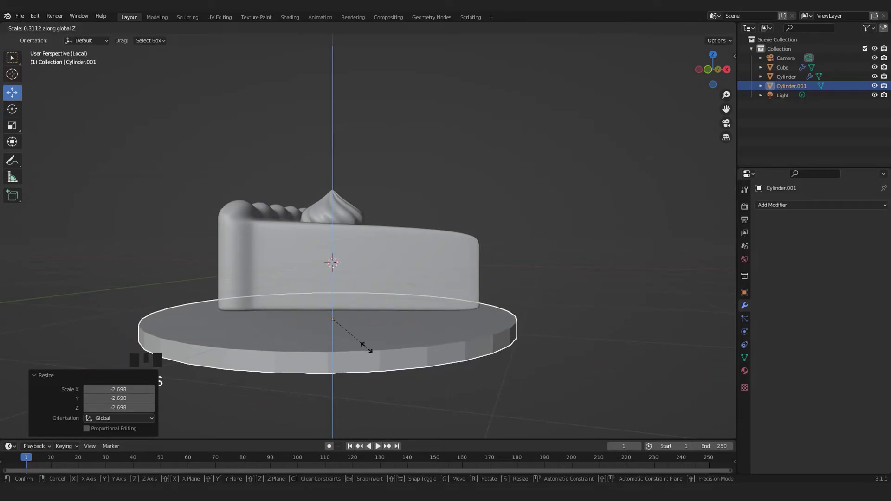
click(377, 363)
scroll(377, 364, up, 2)
- Select the plate's bottom edge loop and scale it to about 0.89 so the sides taper inward
key(Tab)
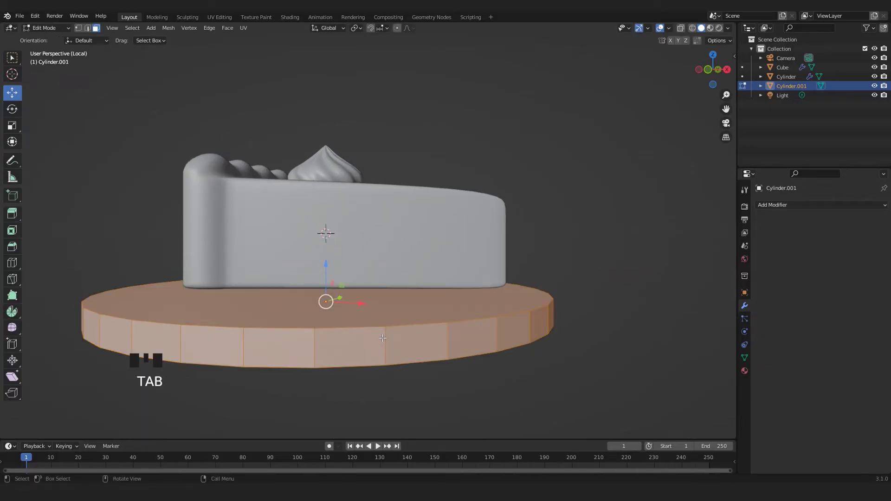
key(2)
click(366, 367)
alt+shift+click(306, 365)
middle_drag(307, 366, 336, 349)
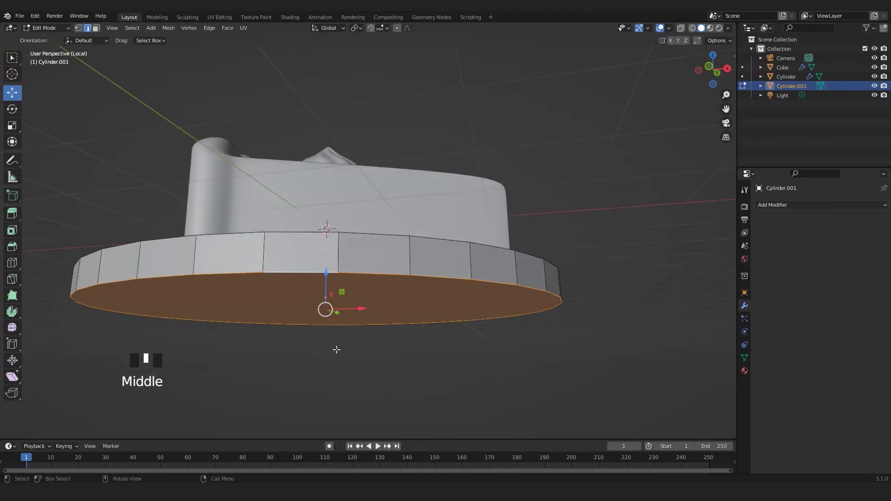
middle_drag(413, 308, 457, 293)
key(s)
click(600, 331)
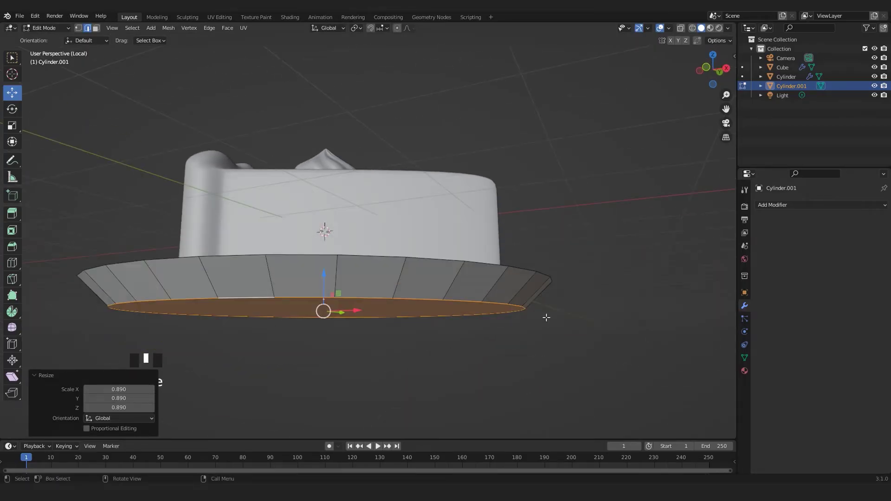
- Scale the plate's bottom face to about 0.927, raise it about 0.11 m along Z, and scale it back out to about 1.066
key(s)
click(524, 313)
key(g)
key(z)
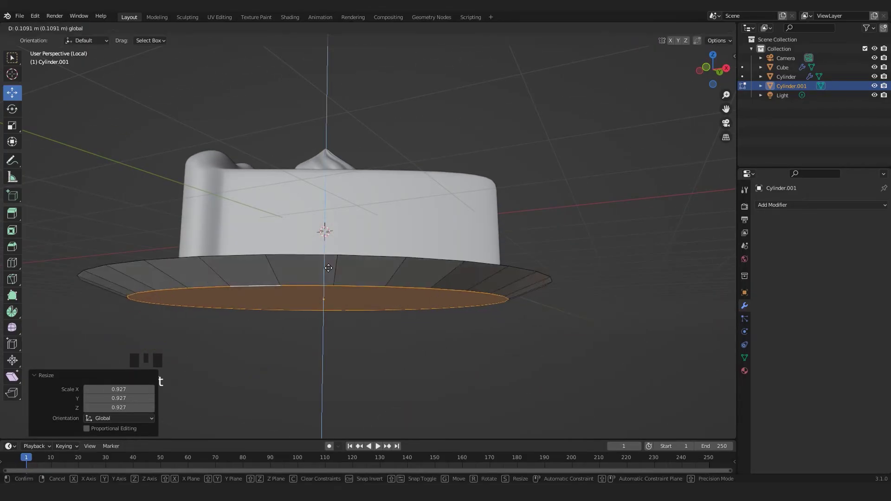
click(341, 278)
key(s)
click(448, 310)
middle_drag(447, 308, 433, 258)
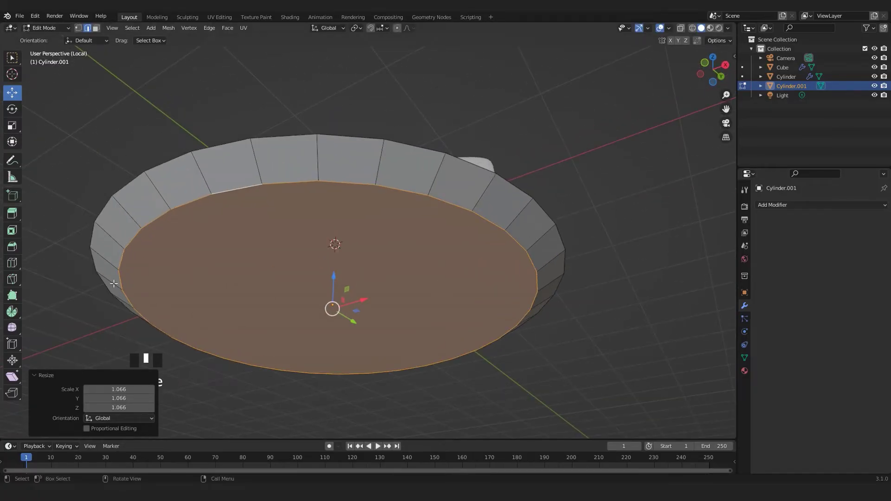
- Inset the plate's bottom face by about 0.21 m
click(32, 377)
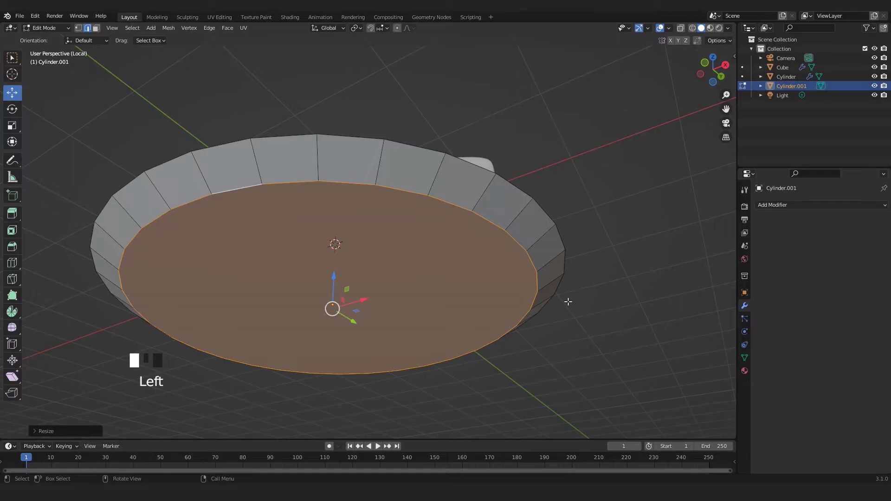
key(i)
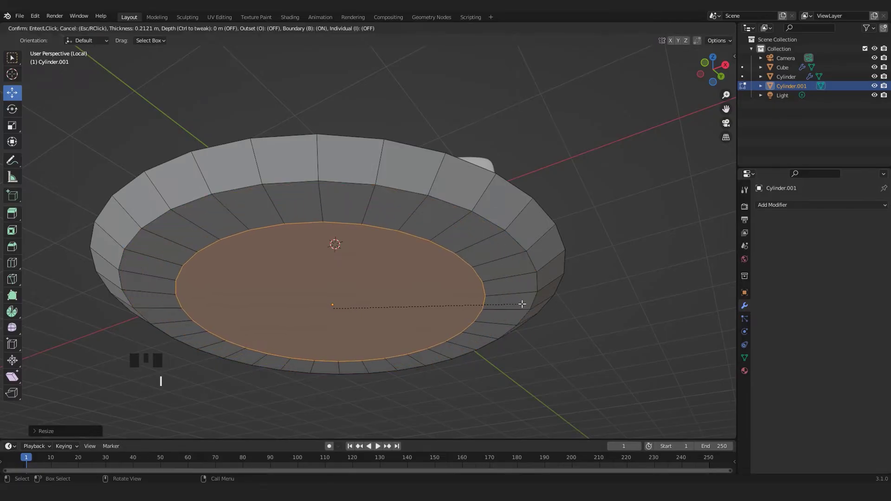
click(503, 309)
- Extrude the inset bottom face, shift it slightly along Z and scale it to shape the plate's underside
middle_drag(503, 308, 371, 234)
scroll(372, 233, up, 2)
key(e)
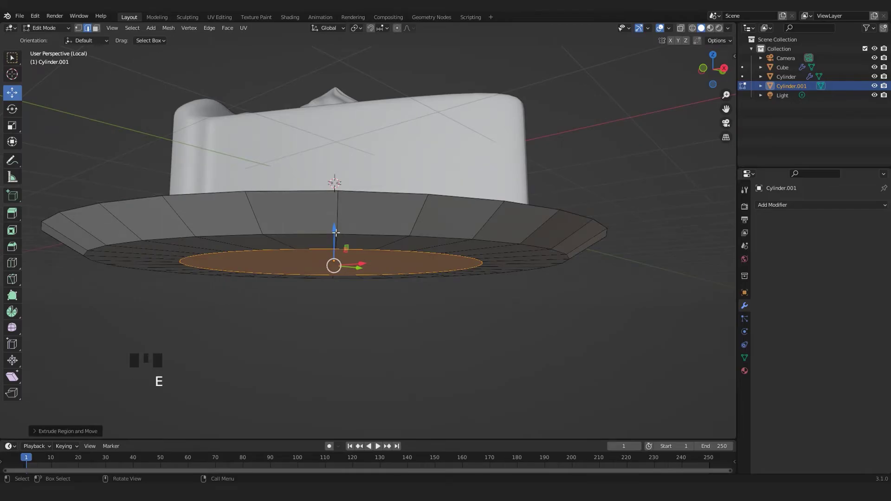
drag(331, 233, 333, 247)
key(s)
click(386, 274)
middle_drag(385, 274, 391, 260)
scroll(385, 271, up, 2)
- Select the plate's top face and inset it by about 0.1 m to create the rim
click(392, 261)
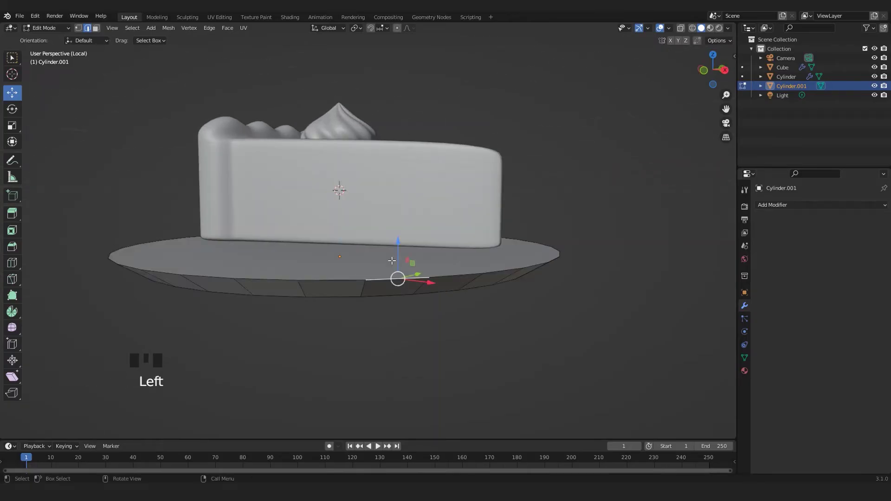
key(ctrl+3)
middle_drag(392, 261, 393, 280)
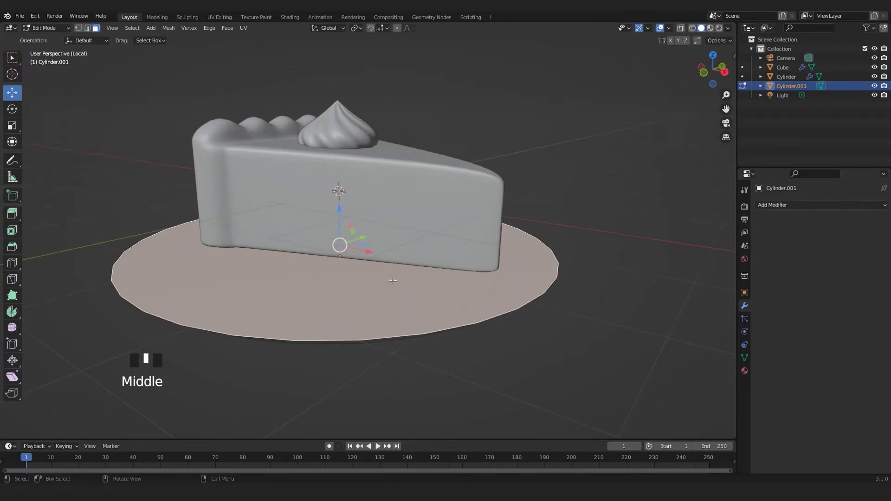
key(i)
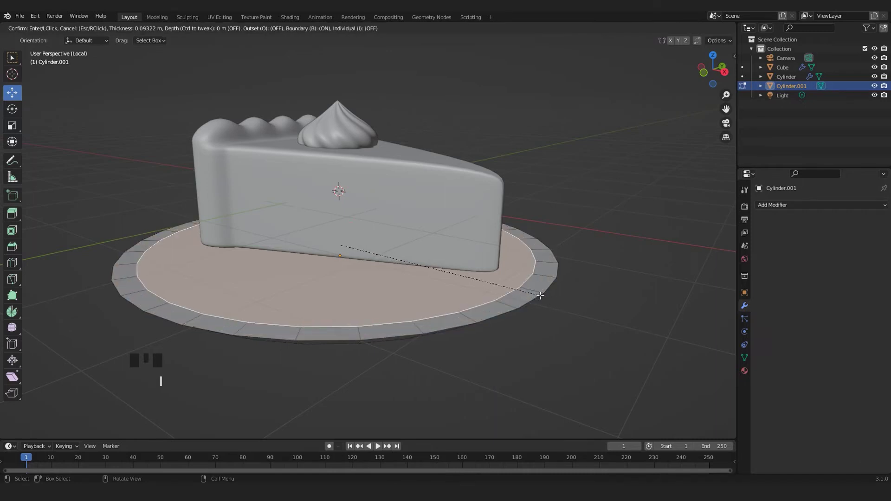
click(535, 293)
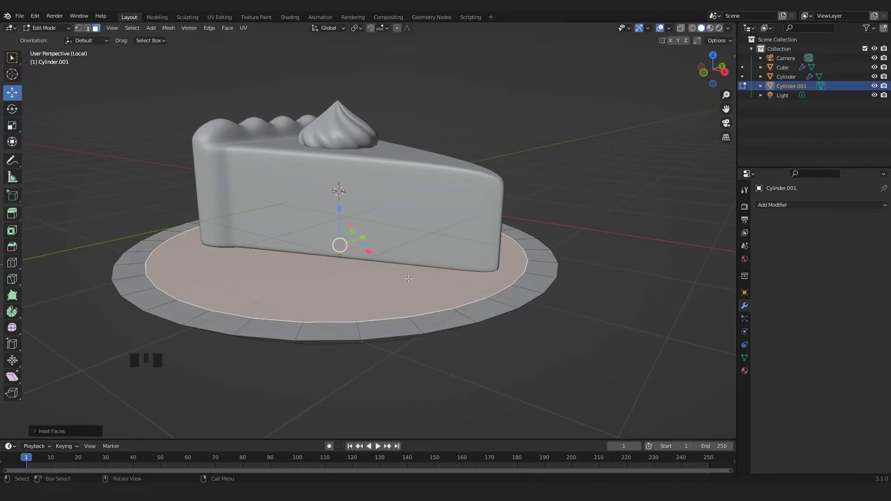
- Inset the plate's top face again by about 0.18 m and lower it along Z to hollow the plate
scroll(408, 278, up, 2)
key(i)
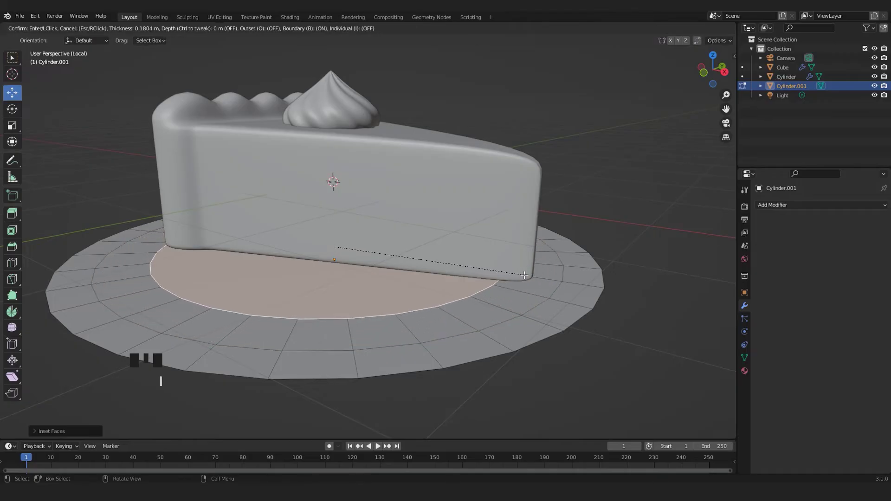
click(330, 181)
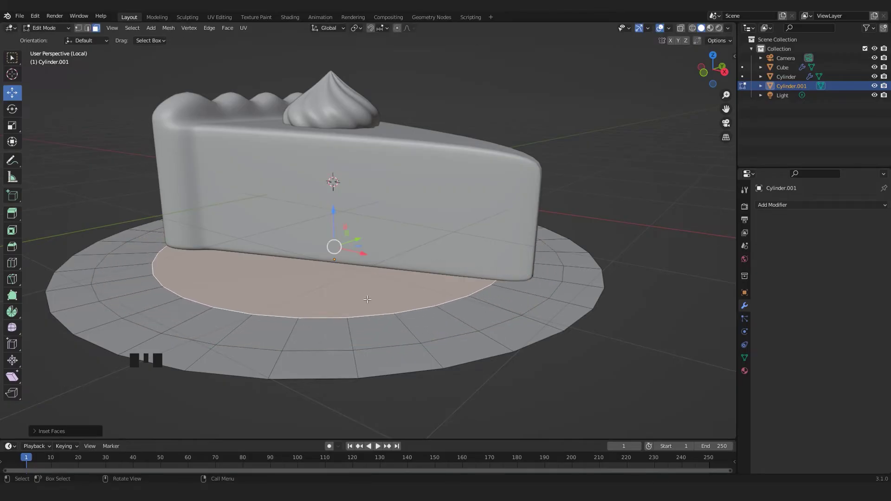
middle_drag(330, 181, 332, 185)
drag(338, 202, 340, 230)
- Add two loop cuts around the plate's flat rim and raise them slightly along Z
scroll(340, 231, down, 2)
middle_drag(340, 230, 459, 244)
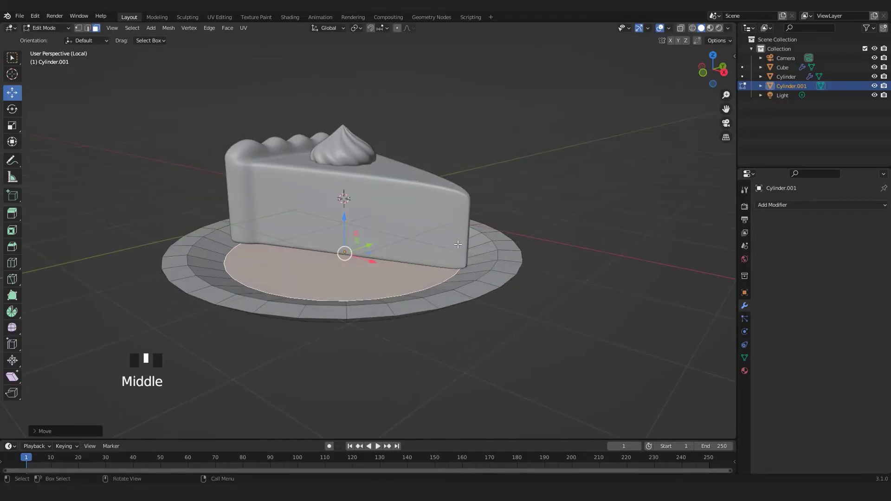
scroll(384, 402, up, 2)
key(ctrl+r)
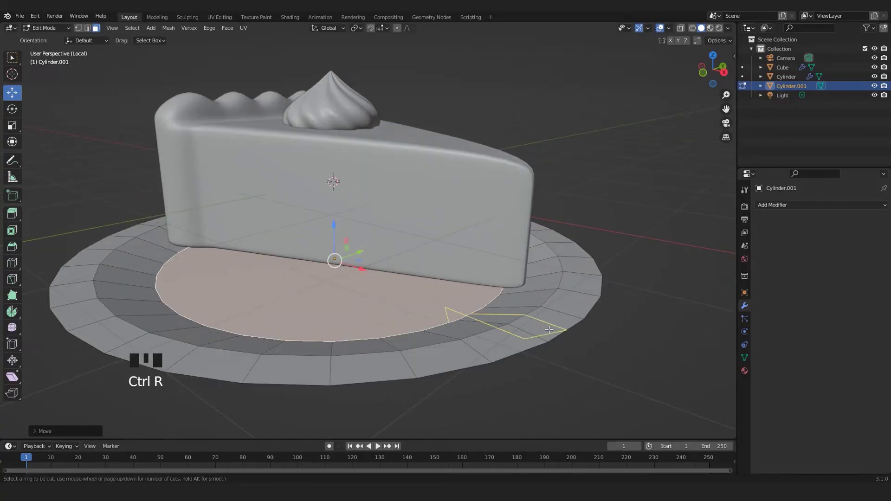
click(571, 313)
right_click(573, 312)
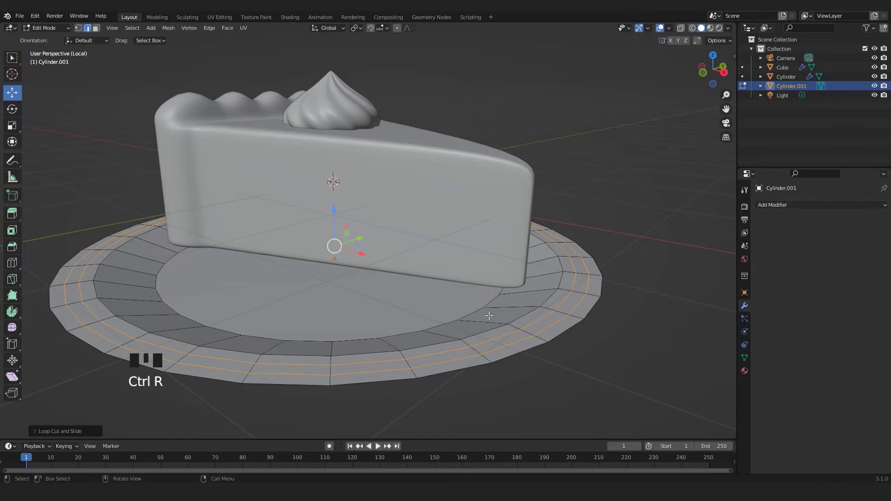
middle_drag(483, 314, 293, 218)
drag(339, 208, 340, 199)
- Select the plate's outermost rim edge loop and scale it to adjust the lip
middle_drag(315, 315, 483, 314)
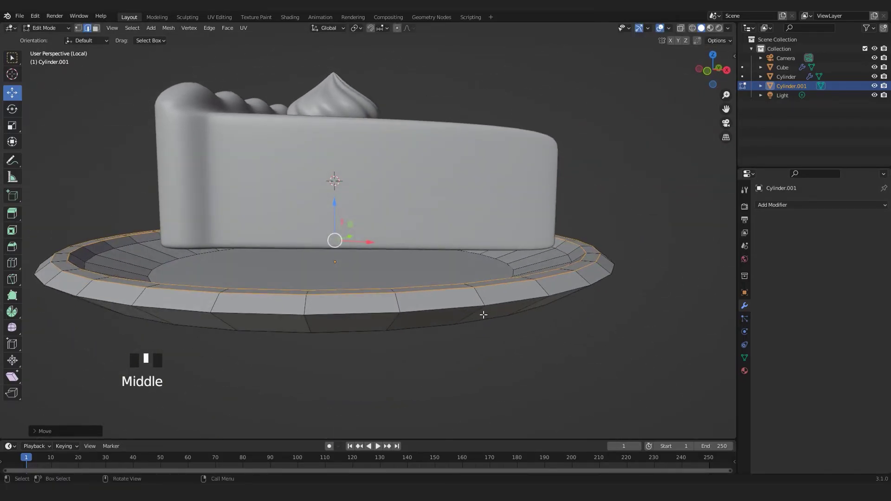
key(ctrl+2)
click(445, 310)
alt+shift+click(446, 310)
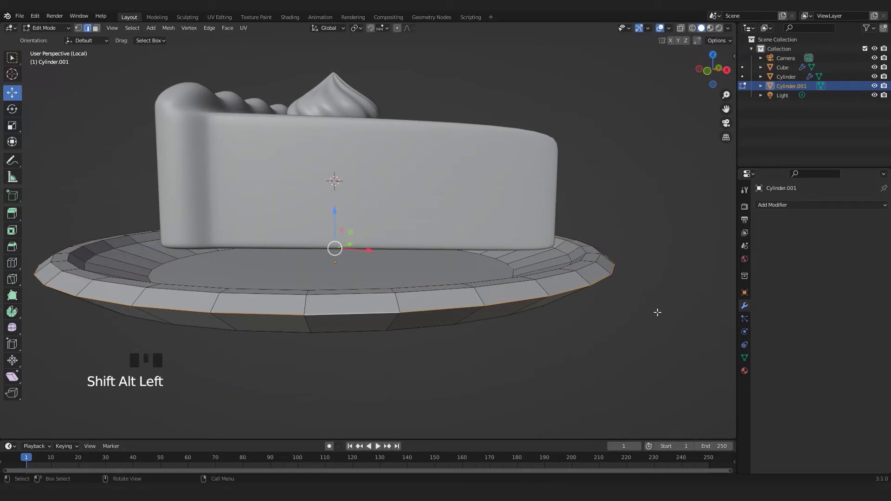
key(s)
key(Tab)
- Add a Subdivision modifier with viewport level 1 to the plate
middle_drag(542, 294, 511, 286)
scroll(518, 299, down, 5)
key(ctrl+1)
- Add a loop cut around the plate near its rim to tighten the smoothed shape
key(Tab)
scroll(511, 287, up, 3)
key(ctrl+r)
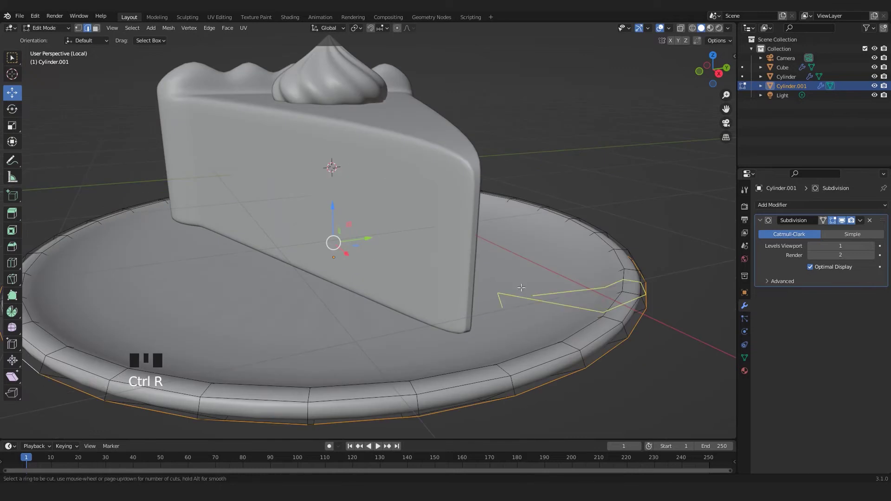
click(557, 262)
click(571, 263)
key(Tab)
scroll(572, 267, down, 5)
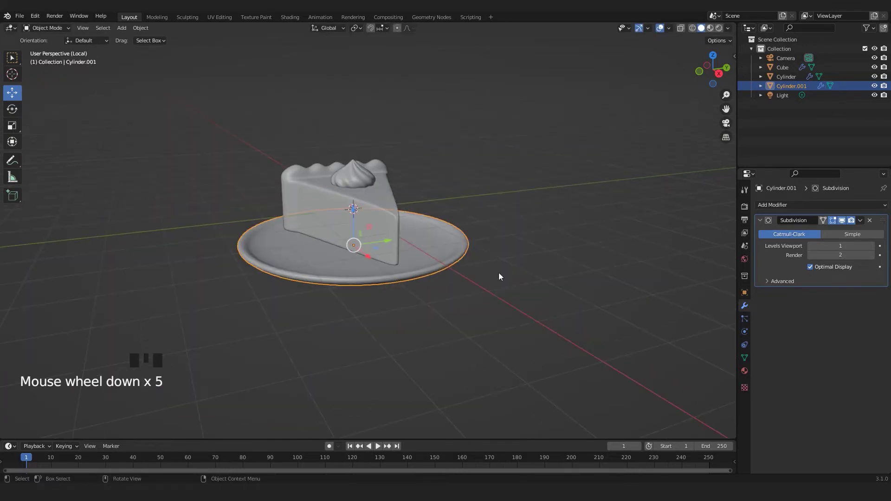
- Select alternating groups of vertices all around the plate's rim in X-ray top view and scale them to form a scalloped edge
click(327, 306)
mouse_move(326, 306)
middle_down()
mouse_move(344, 282)
mouse_move(328, 290)
middle_up()
click(358, 278)
scroll(357, 278, down, 2)
key(Tab)
key(KP_7)
key(alt+z)
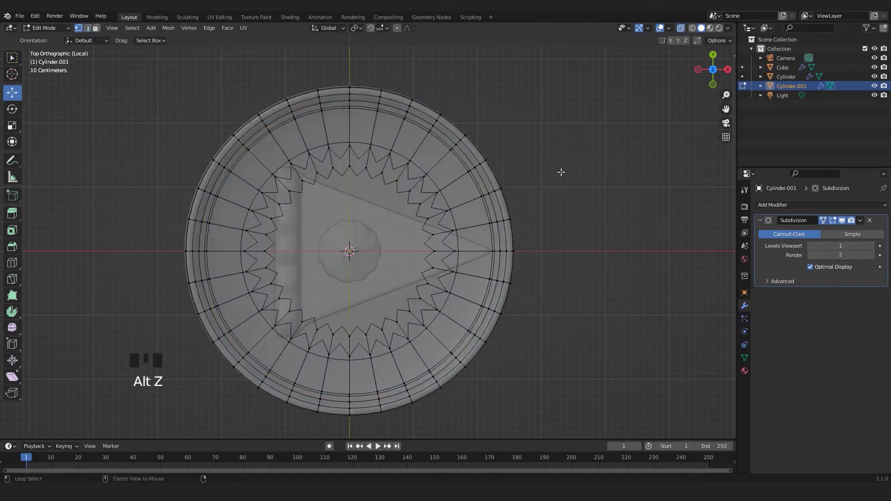
drag(422, 98, 447, 143)
shift+middle_drag(446, 143, 482, 193)
shift+drag(399, 131, 429, 174)
shift+drag(337, 126, 359, 153)
shift+drag(288, 150, 315, 187)
shift+drag(218, 193, 274, 228)
shift+drag(208, 253, 264, 282)
shift+middle_drag(264, 283, 273, 203)
shift+drag(220, 230, 266, 278)
shift+drag(250, 290, 284, 325)
shift+drag(290, 331, 378, 385)
shift+drag(407, 351, 439, 385)
shift+drag(461, 332, 499, 369)
shift+drag(506, 292, 533, 325)
shift+drag(523, 237, 559, 269)
shift+drag(544, 207, 572, 177)
shift+click(571, 179)
middle_drag(571, 179, 563, 342)
key(s)
click(658, 379)
key(Tab)
- Set the plate's Subdivision viewport level to 2 and check the scalloped rim from several angles
scroll(567, 322, up, 2)
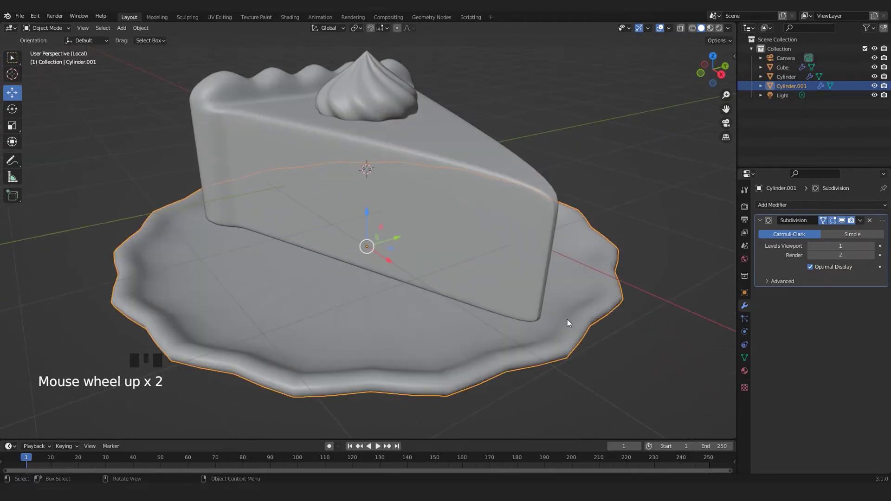
click(871, 246)
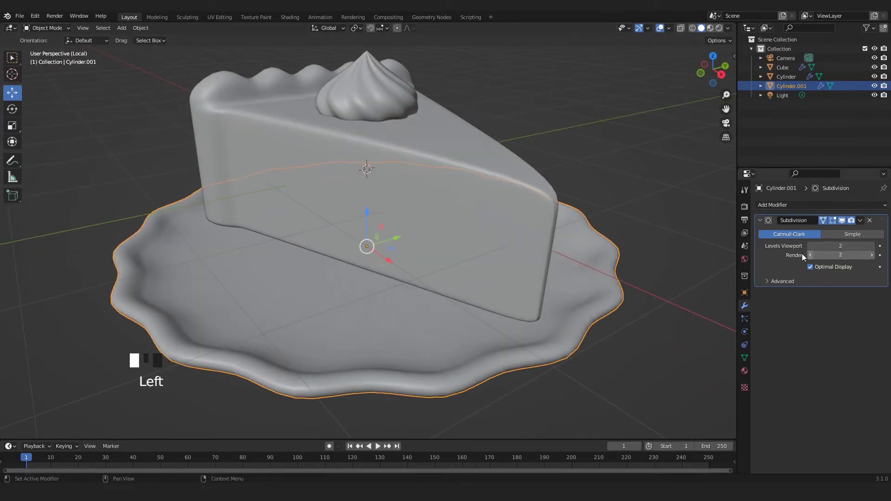
click(683, 171)
scroll(581, 224, down, 4)
middle_drag(581, 224, 224, 158)
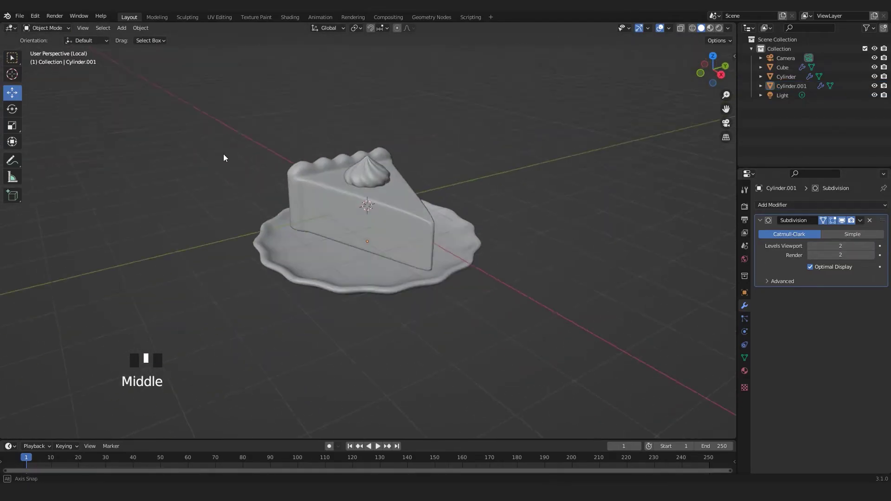
scroll(298, 225, up, 2)
middle_drag(298, 224, 378, 277)
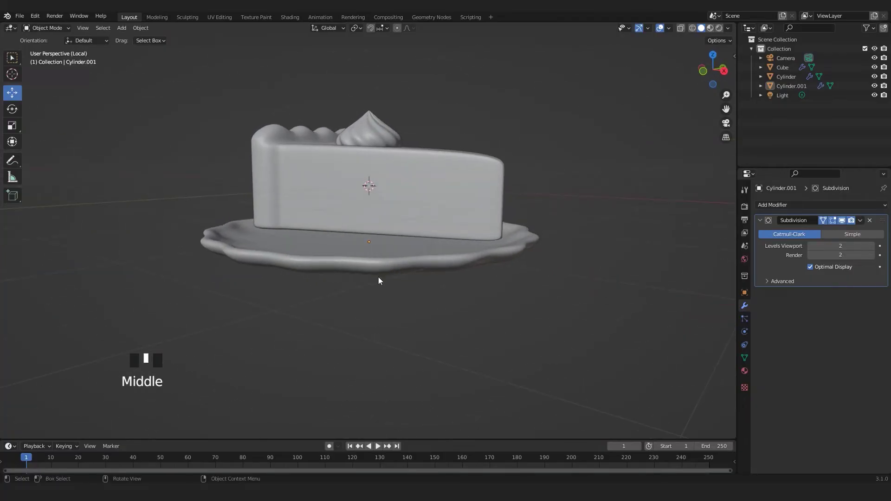
- Raise the plate slightly along Z toward the underside of the pie slice
click(362, 229)
drag(368, 207, 366, 194)
middle_drag(366, 194, 400, 214)
click(508, 132)
- Look through the camera and frame the pie slice and plate
key(KP_0)
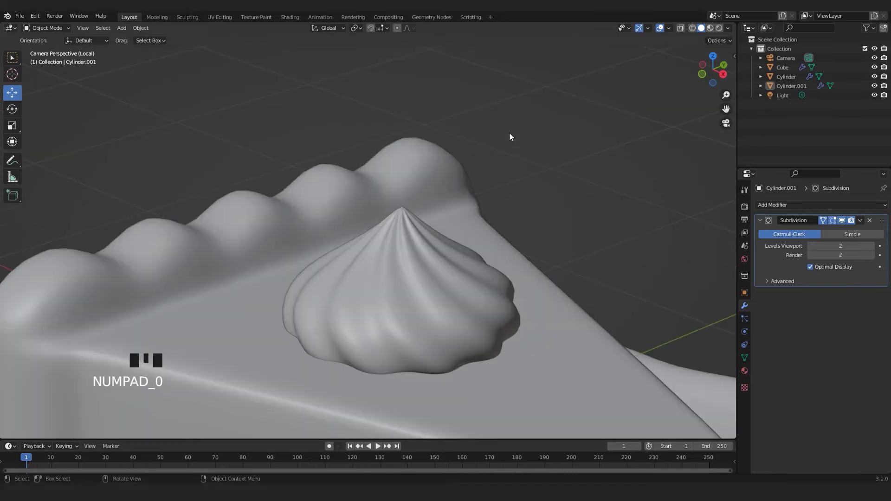
scroll(508, 132, down, 6)
shift+middle_drag(503, 149, 422, 320)
click(414, 328)
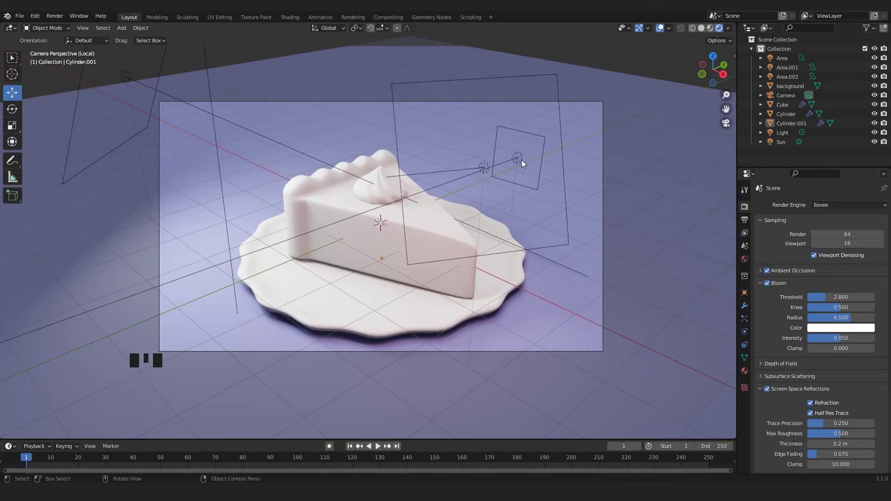
- Select the small area light Area.002 and examine the arrangement of lights around the pie slice
click(518, 159)
key(KP_Decimal)
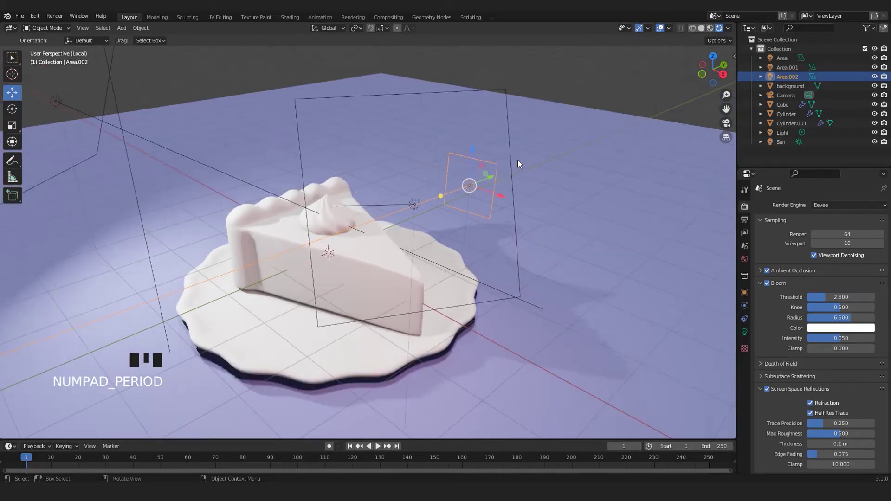
scroll(517, 160, down, 3)
shift+middle_drag(231, 371, 360, 278)
scroll(424, 271, down, 2)
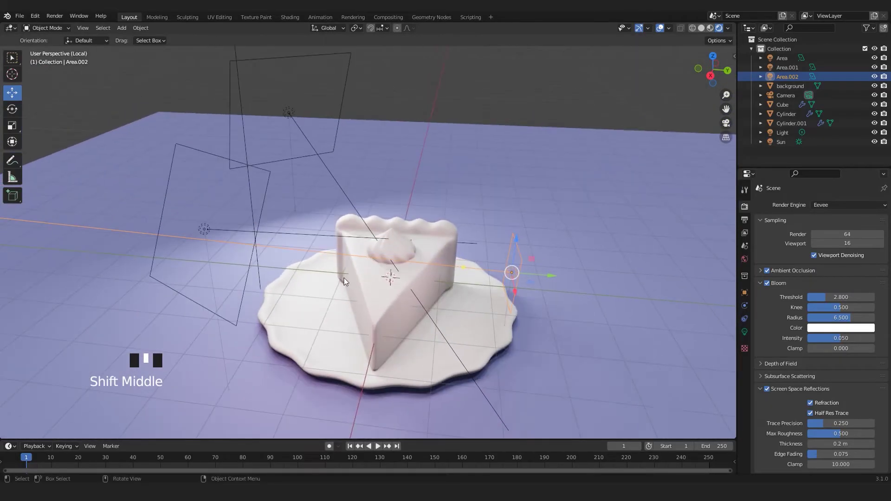
middle_drag(280, 309, 323, 286)
scroll(323, 286, down, 5)
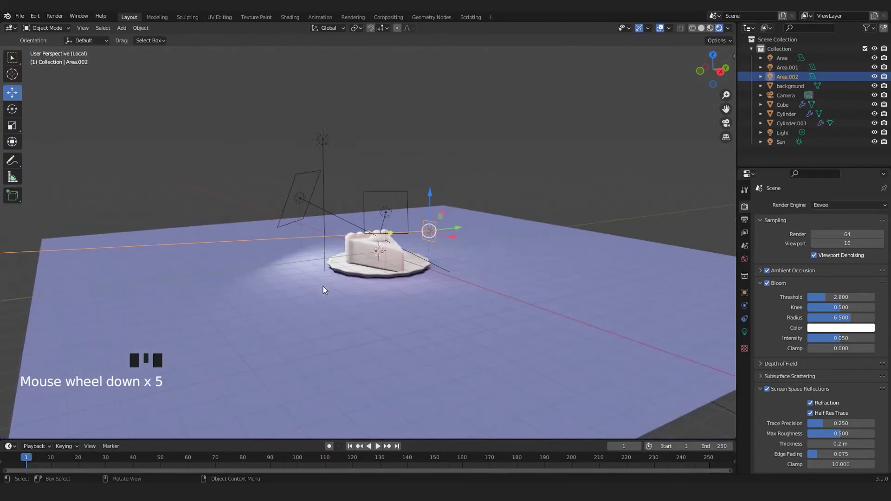
scroll(345, 202, up, 2)
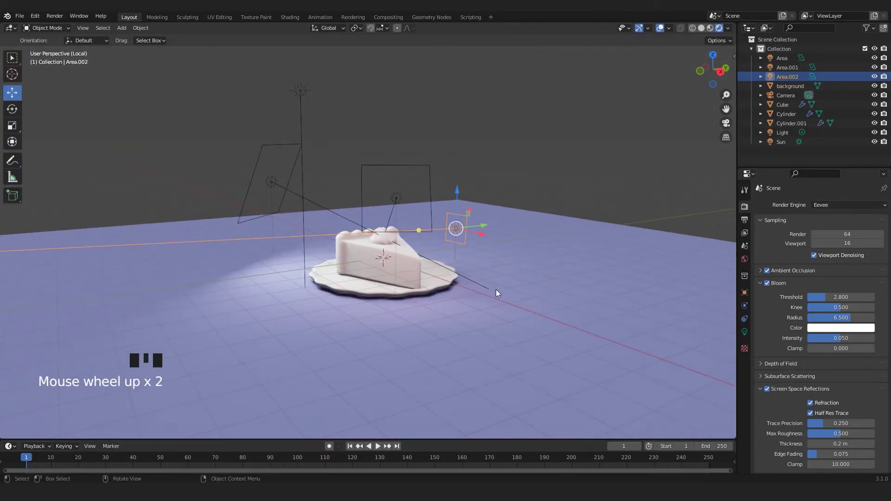
- Select the background plane and open its material settings
click(512, 257)
scroll(511, 257, down, 3)
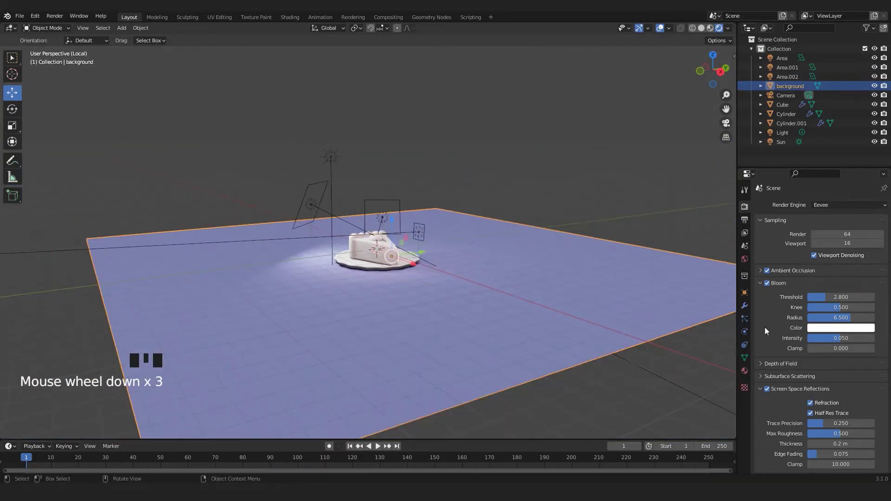
click(744, 370)
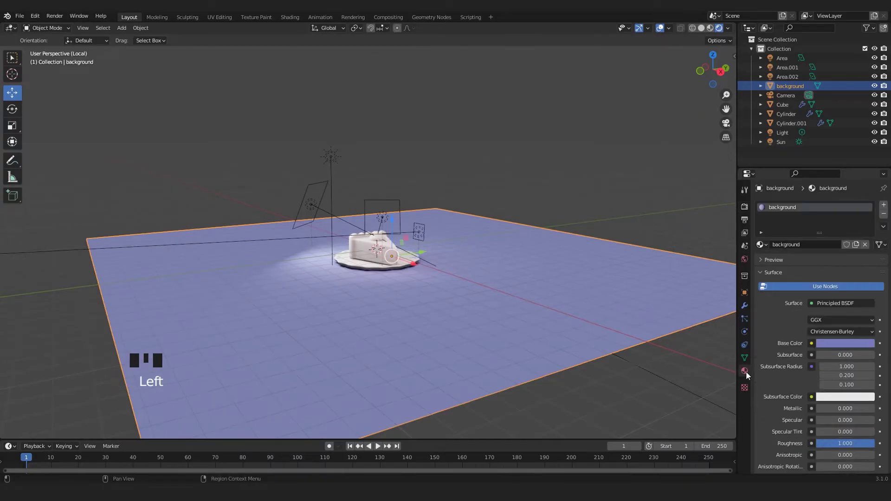
- Examine the background material's base color as HSV and hex values
click(835, 352)
click(838, 343)
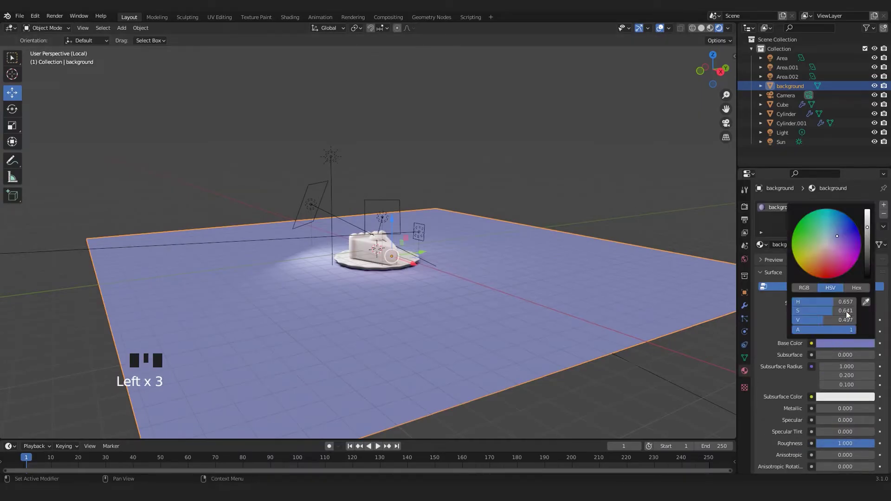
click(857, 287)
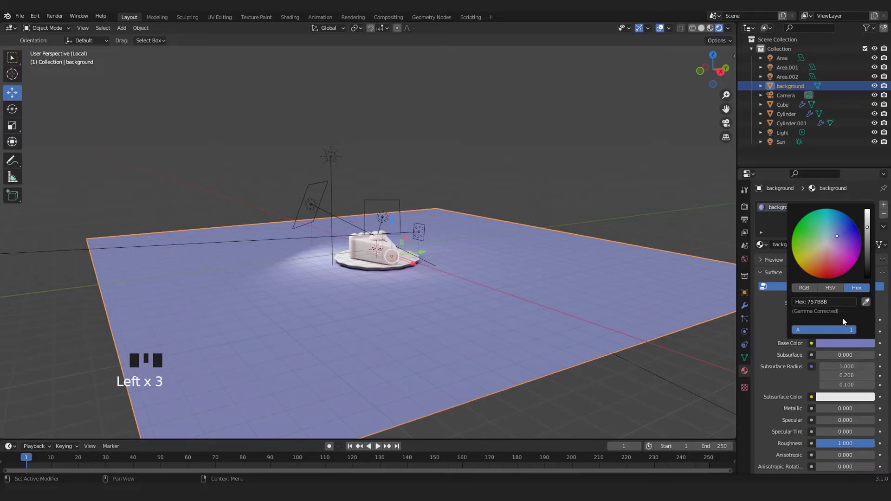
scroll(601, 149, up, 4)
shift+middle_drag(440, 218, 398, 228)
scroll(398, 229, down, 2)
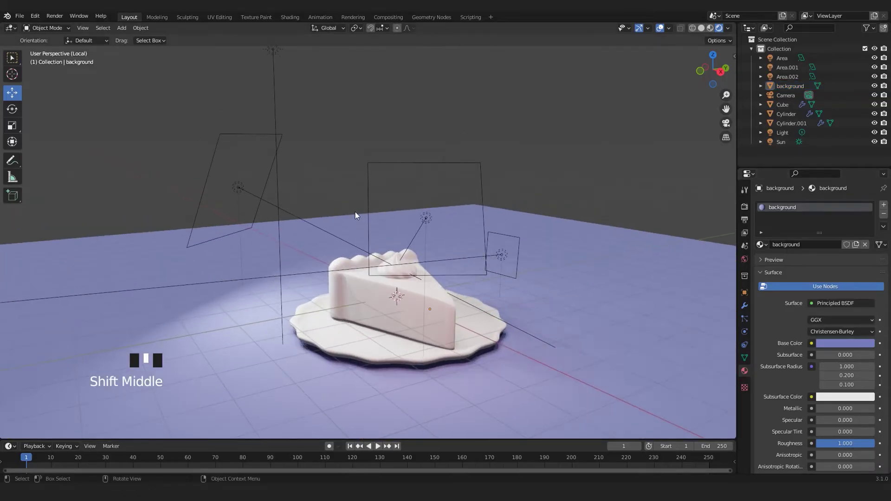
- Select the Sun light and examine its color, strength and angle settings
click(745, 260)
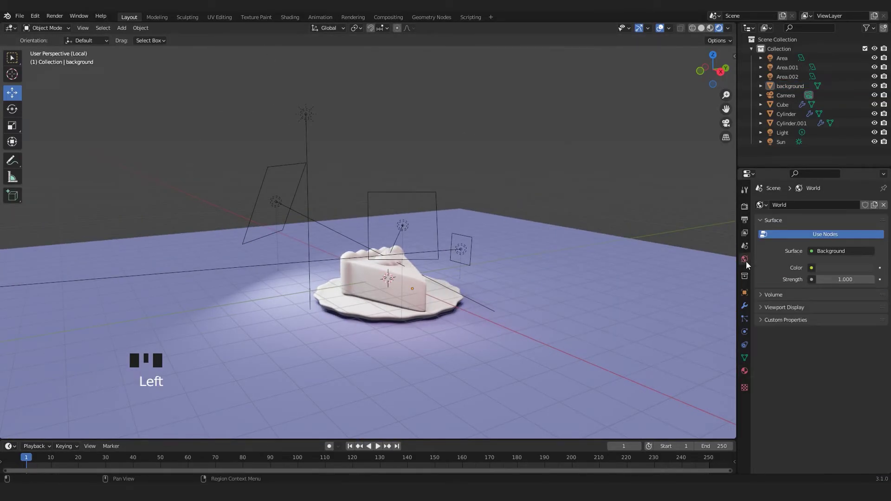
click(310, 111)
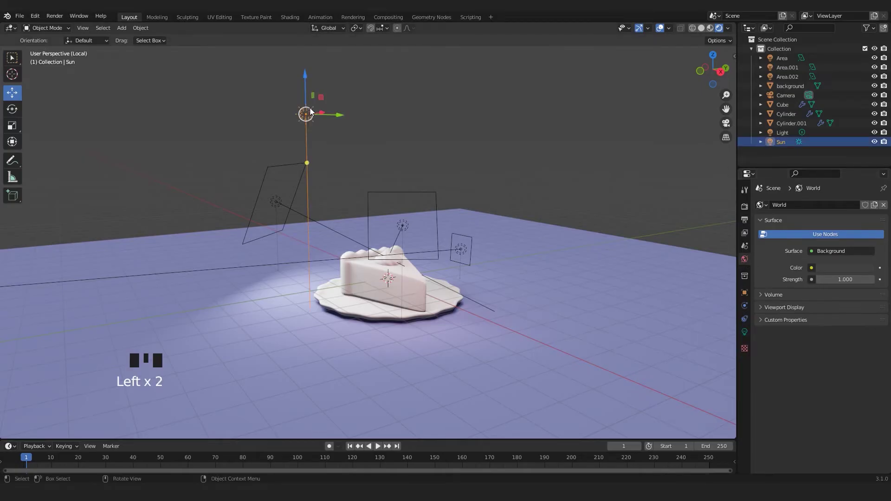
click(744, 332)
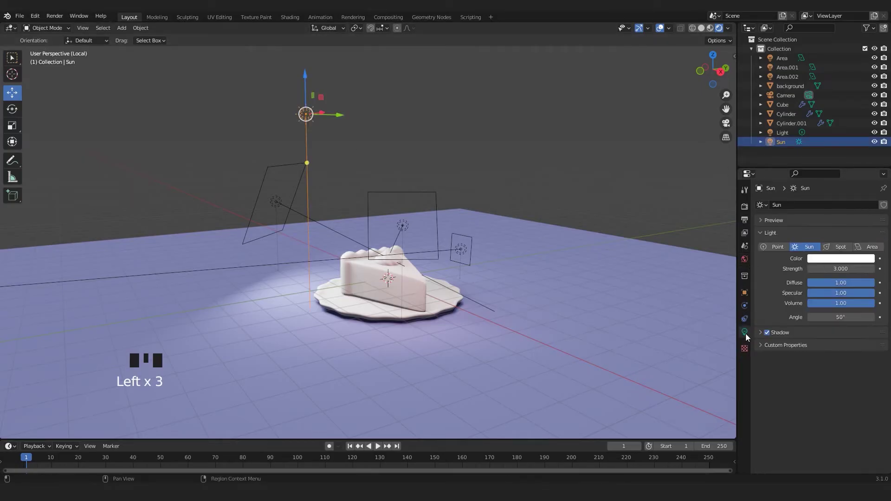
middle_drag(394, 160, 420, 172)
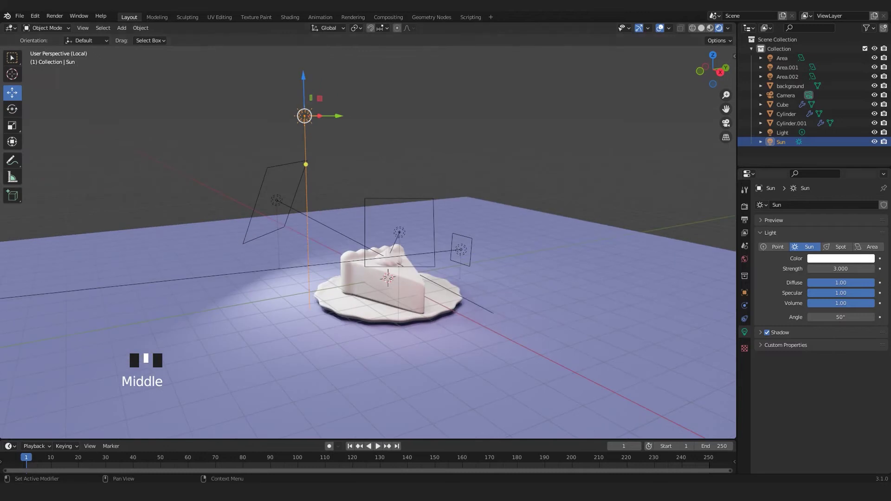
click(833, 259)
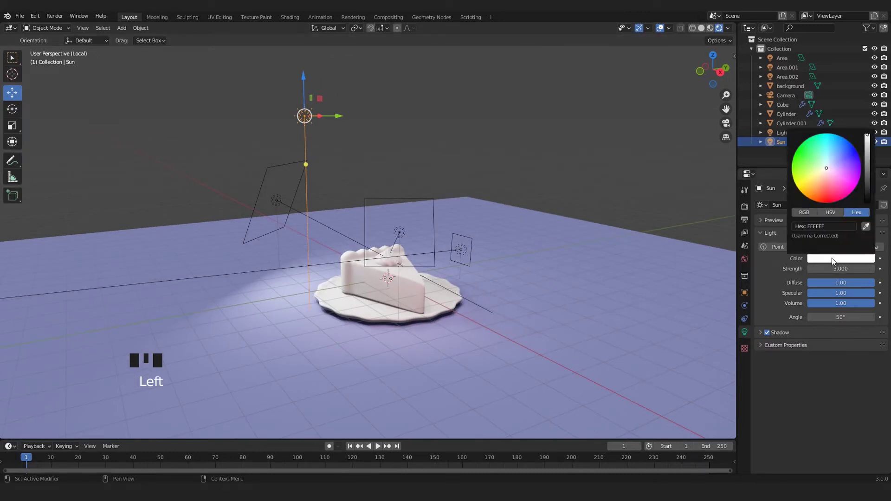
click(773, 270)
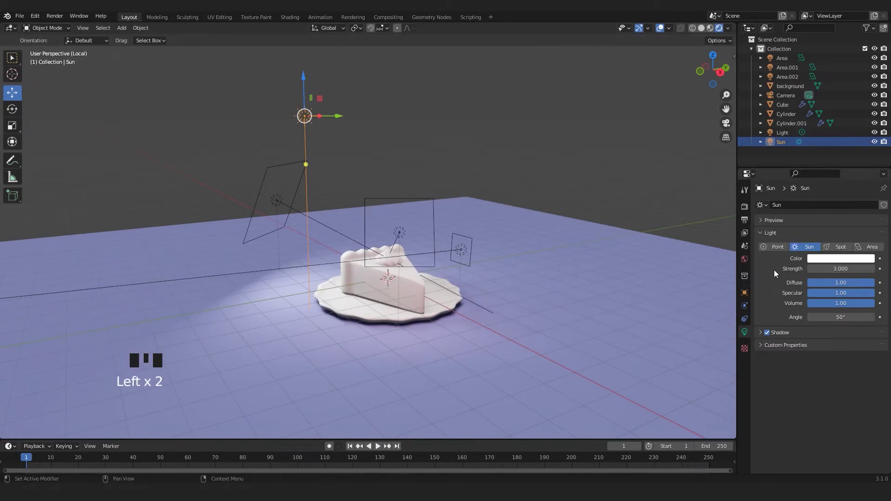
scroll(305, 224, up, 2)
middle_drag(306, 224, 346, 225)
scroll(349, 225, down, 2)
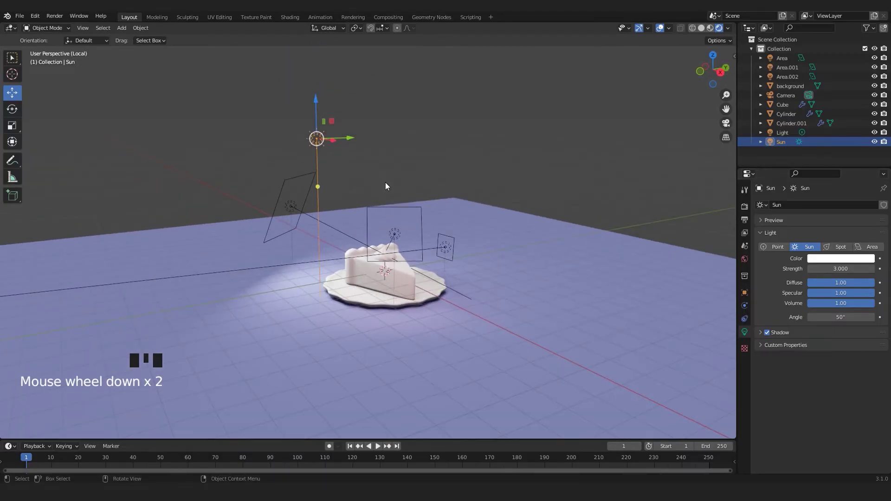
- Hide the Sun light to compare the scene's lighting without it, and undo the hiding each time
key(h)
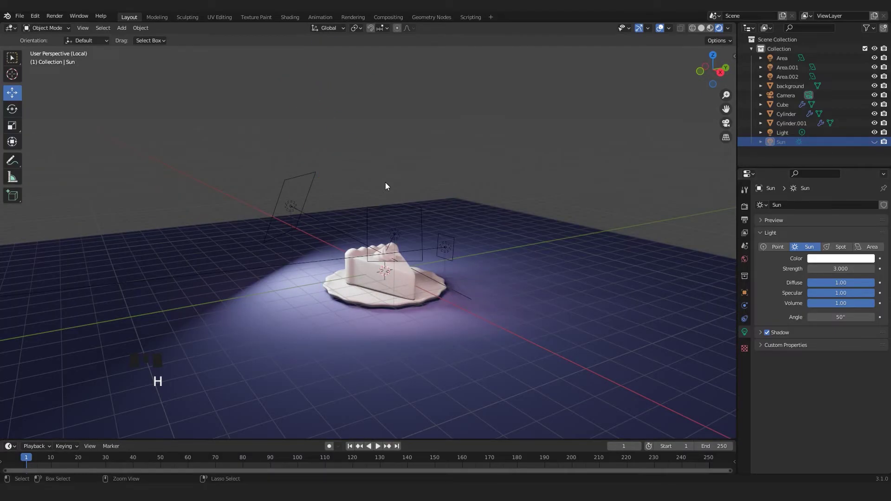
key(ctrl+z)
scroll(411, 294, up, 3)
shift+middle_drag(411, 294, 442, 291)
middle_drag(318, 282, 261, 233)
key(h)
key(ctrl+z)
middle_drag(235, 184, 475, 271)
scroll(452, 260, up, 3)
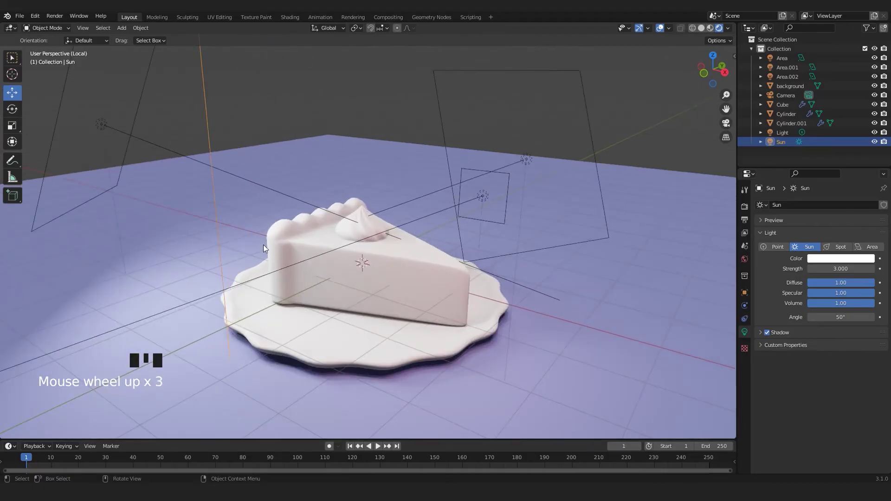
- Select the area lights Area, Area.001 and Area.002 in turn and examine their color and power settings
middle_drag(431, 232, 107, 200)
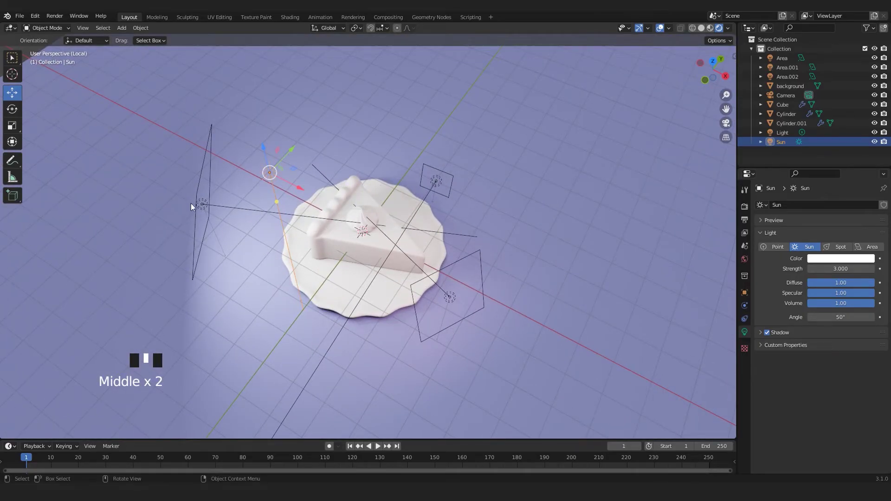
click(204, 204)
middle_drag(204, 204, 232, 245)
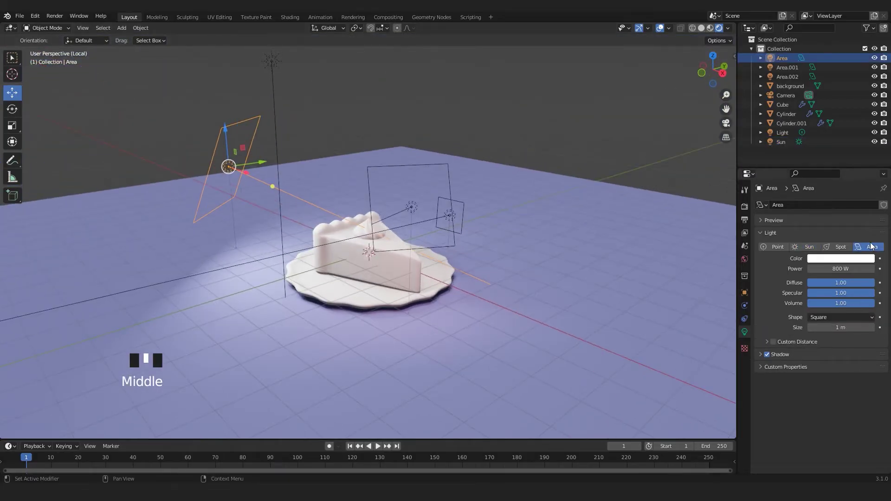
middle_drag(441, 306, 422, 260)
click(472, 210)
middle_drag(472, 210, 440, 232)
click(830, 258)
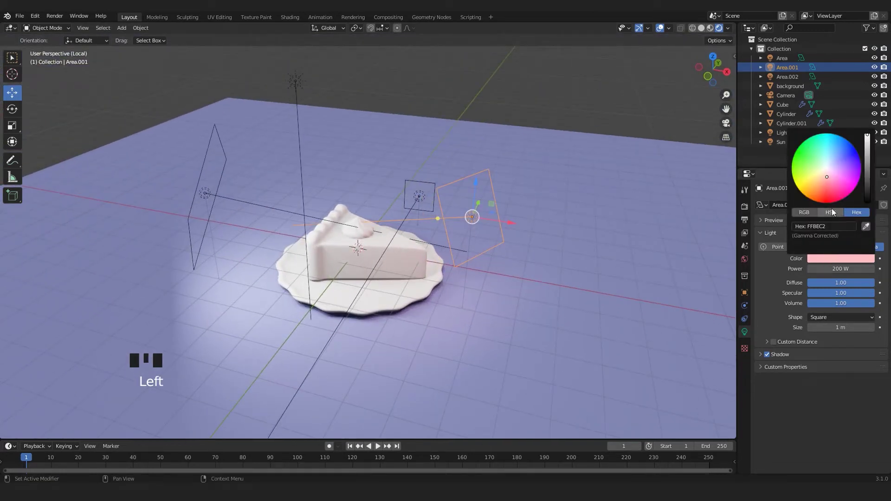
middle_drag(447, 222, 513, 288)
click(437, 194)
scroll(510, 276, up, 2)
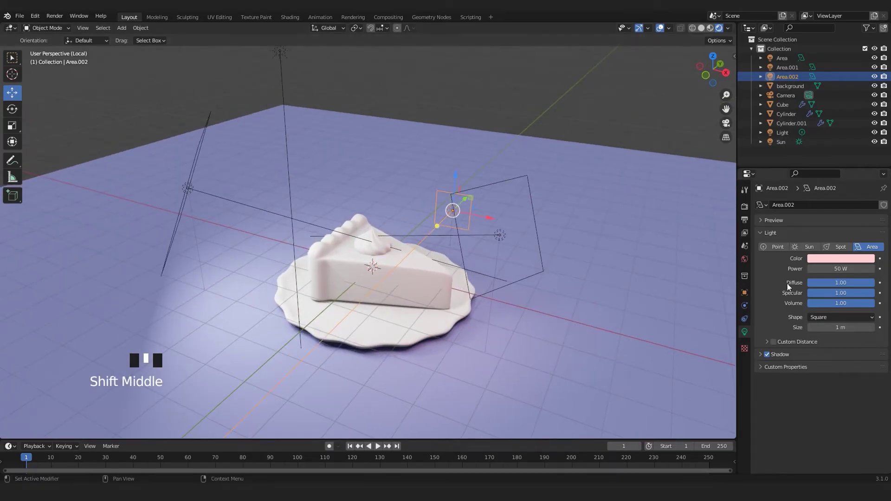
middle_drag(355, 264, 335, 260)
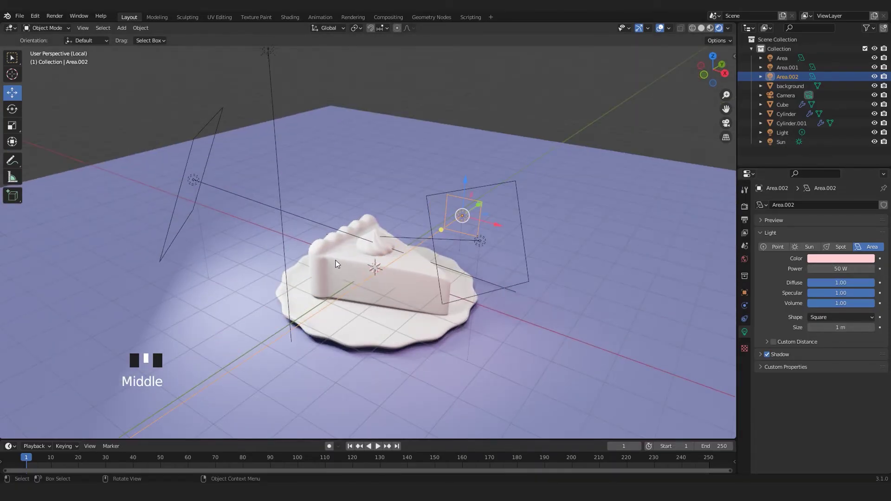
- Look through the camera at the pie slice and save the file
scroll(336, 261, down, 4)
key(KP_0)
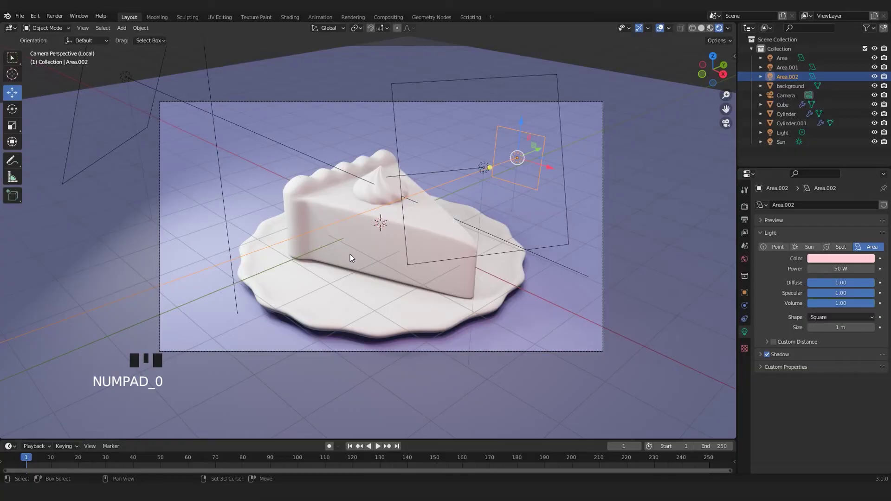
shift+middle_drag(350, 254, 363, 275)
scroll(363, 275, down, 2)
key(ctrl+s)
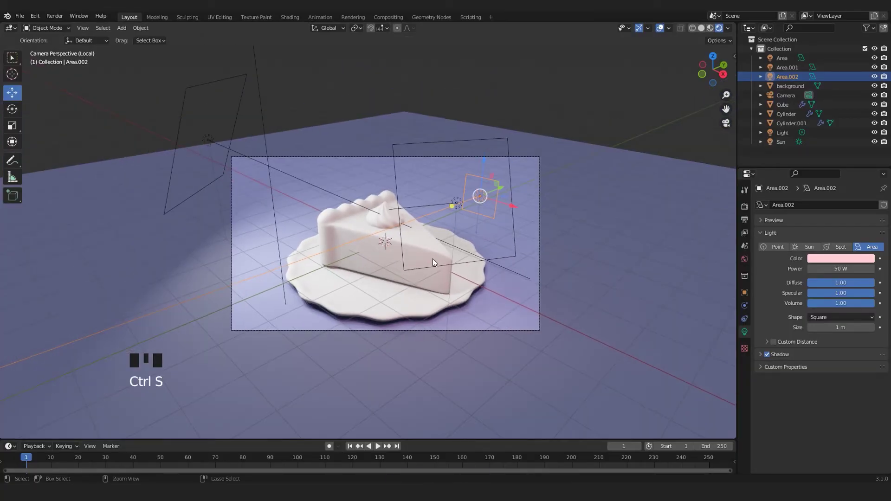
- Select the pie slice, switch the viewport to Material Preview shading and look through the camera
scroll(422, 274, up, 2)
shift+middle_drag(412, 286, 392, 259)
scroll(447, 272, up, 1)
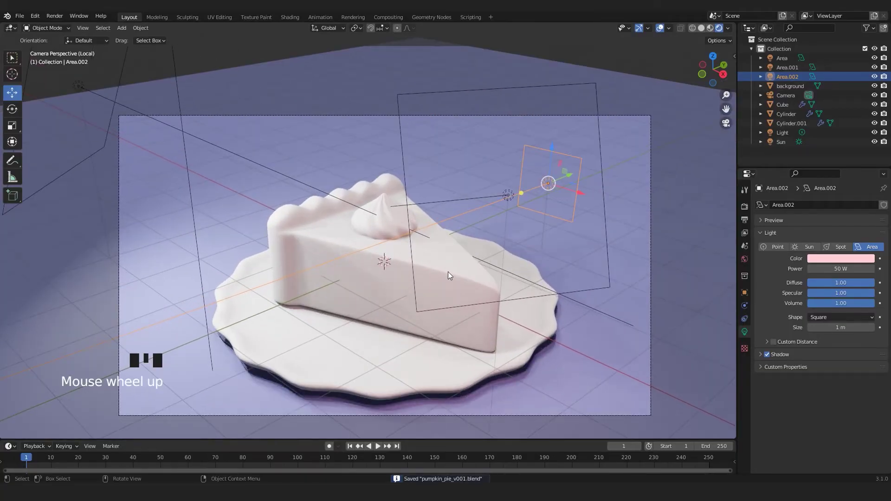
click(468, 268)
middle_drag(469, 269, 414, 305)
scroll(404, 294, up, 3)
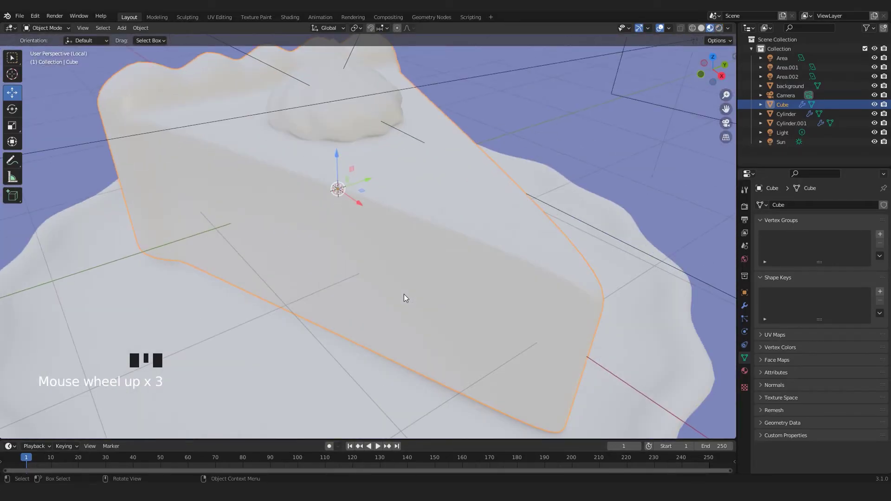
key(KP_0)
scroll(404, 295, down, 3)
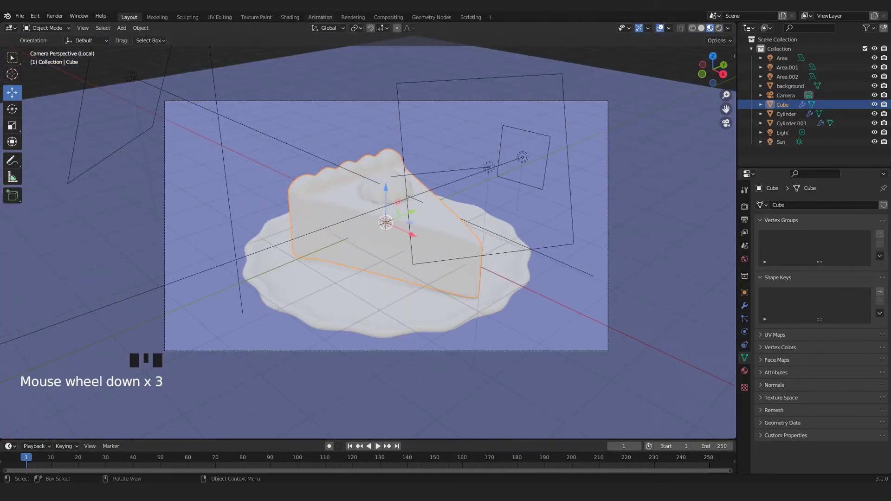
- Switch to the Shading workspace, look through the camera and select the pie slice
click(290, 18)
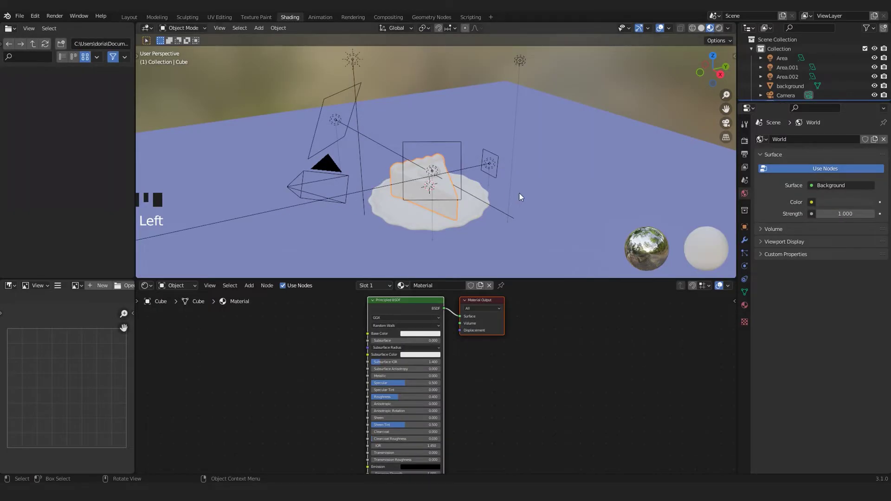
key(KP_0)
scroll(495, 151, up, 4)
shift+middle_drag(496, 150, 492, 196)
click(599, 165)
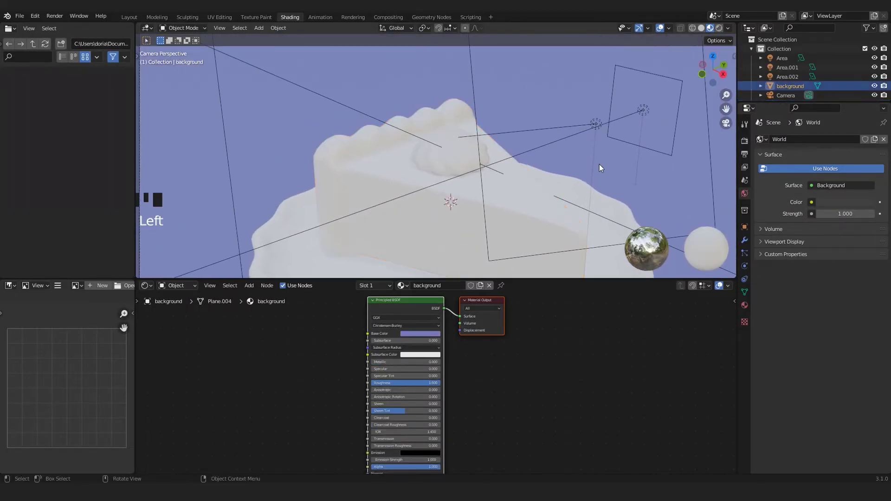
scroll(366, 91, up, 3)
click(436, 99)
shift+middle_drag(436, 99, 436, 140)
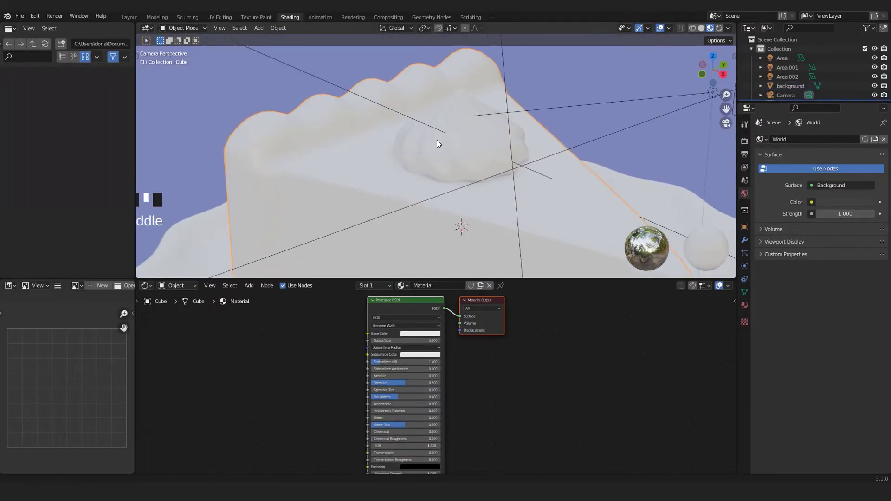
scroll(436, 140, down, 2)
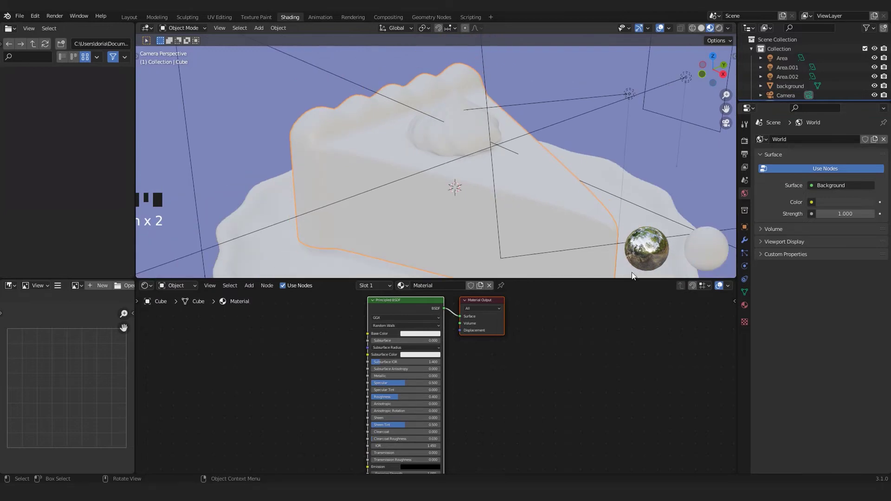
- Remove the pie slice's existing material and create a new one for it
click(744, 305)
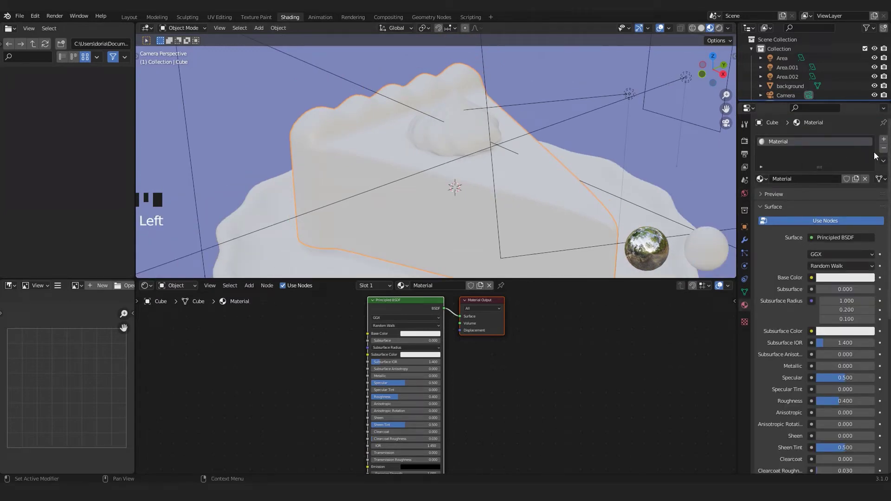
scroll(413, 107, down, 2)
scroll(389, 130, up, 2)
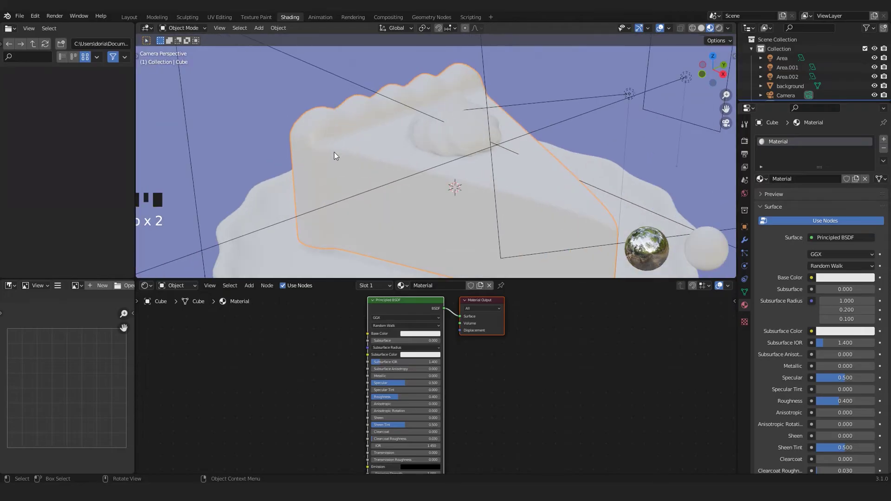
click(884, 150)
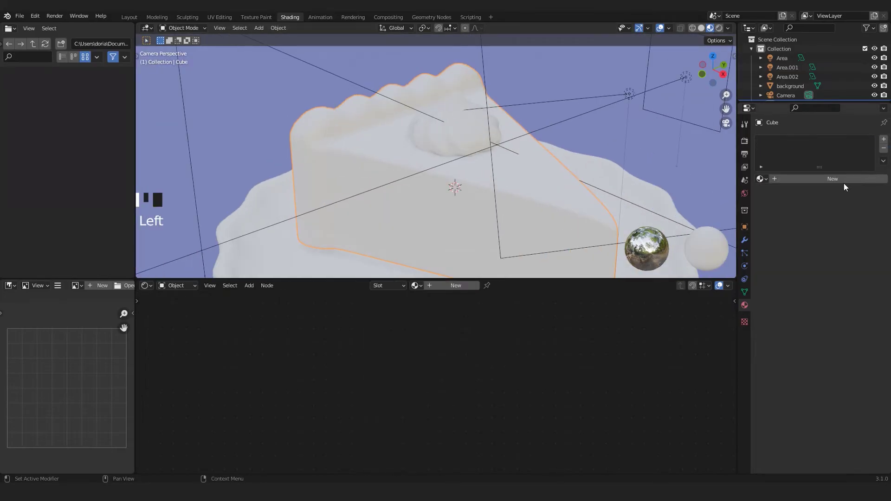
click(833, 179)
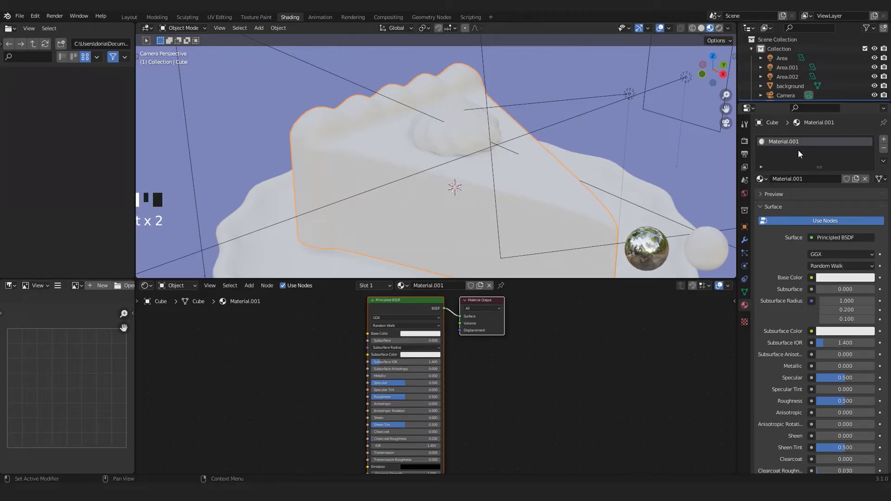
- Set the base color of the pie slice's new material to hex 945A36
scroll(469, 345, up, 2)
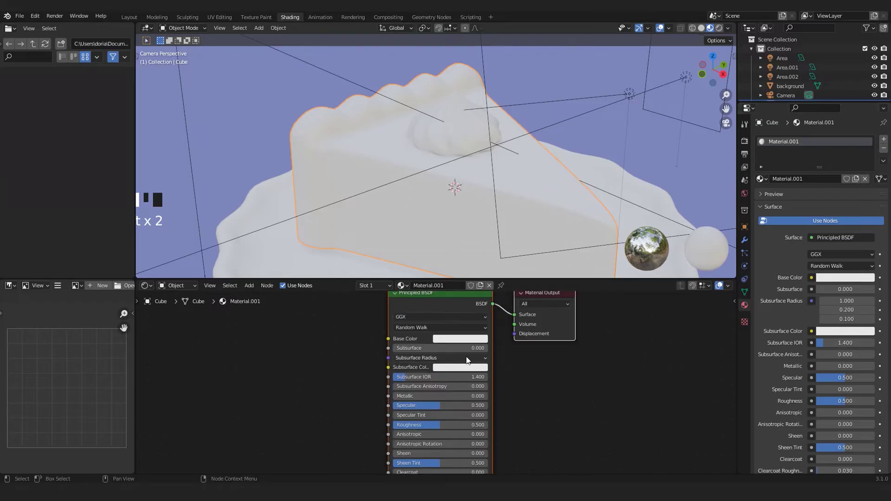
scroll(447, 338, down, 2)
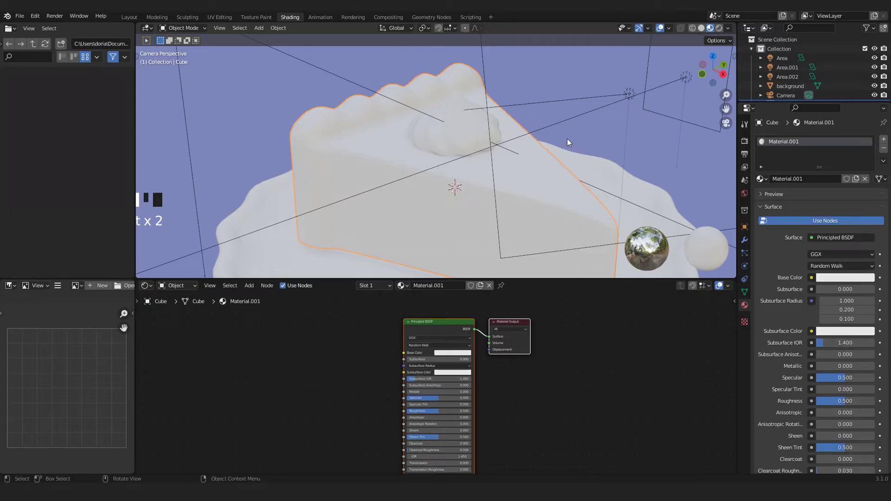
scroll(436, 382, up, 2)
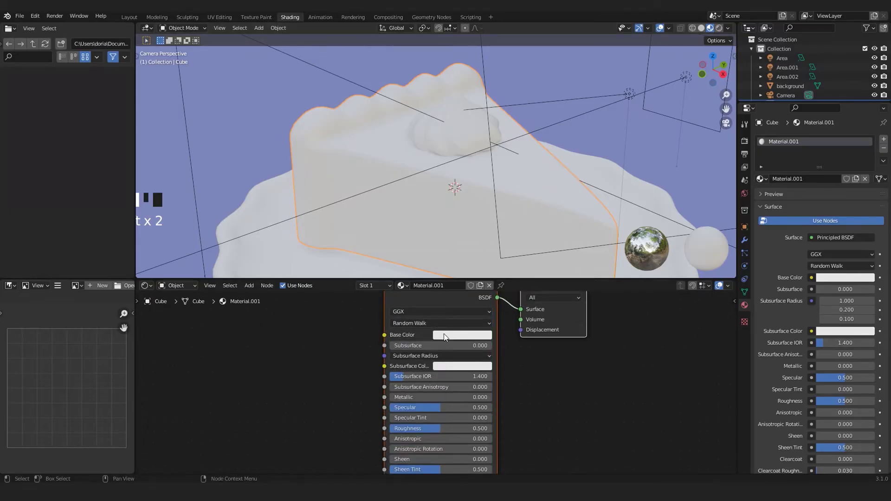
click(443, 335)
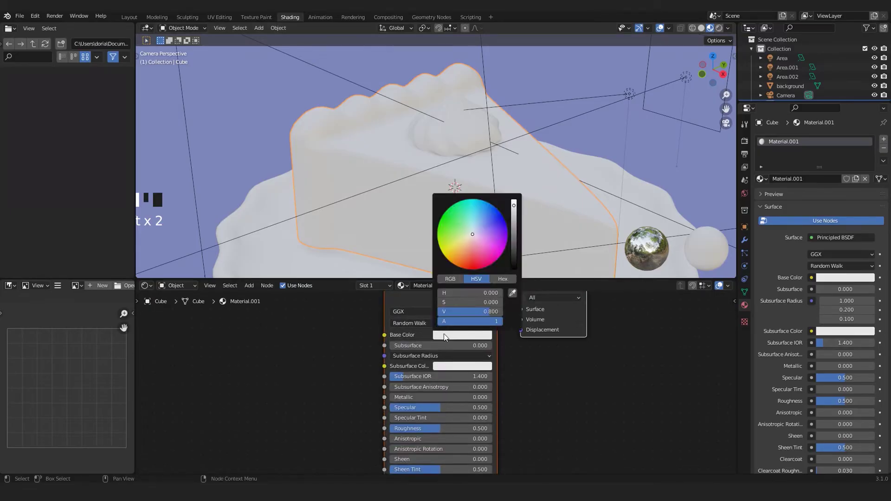
click(502, 280)
click(471, 294)
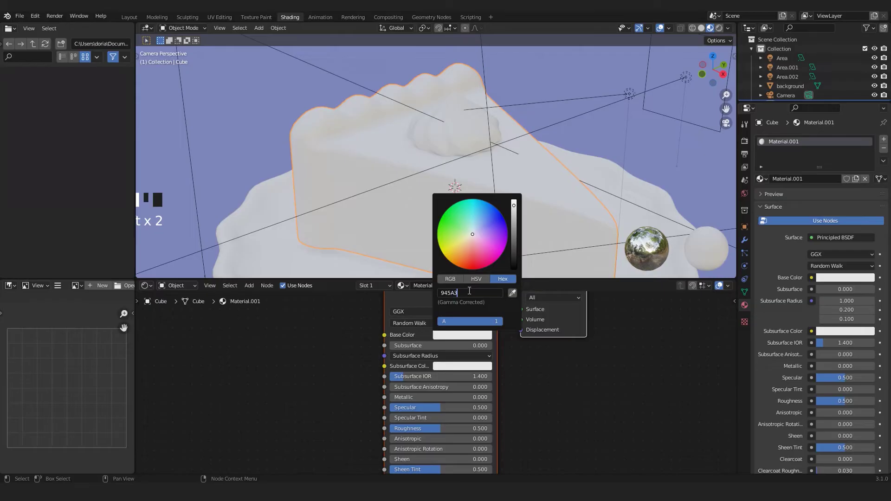
key(Return)
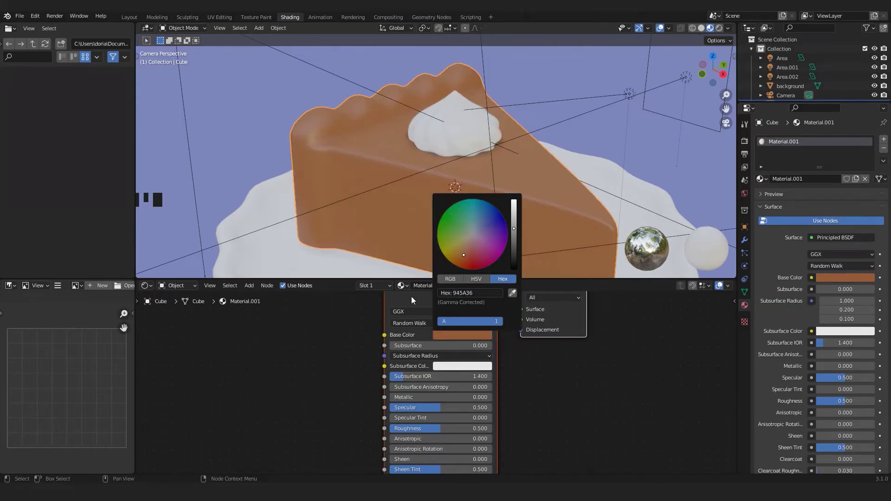
- Enter Edit Mode on the pie slice in face selection near the crust
scroll(429, 117, up, 1)
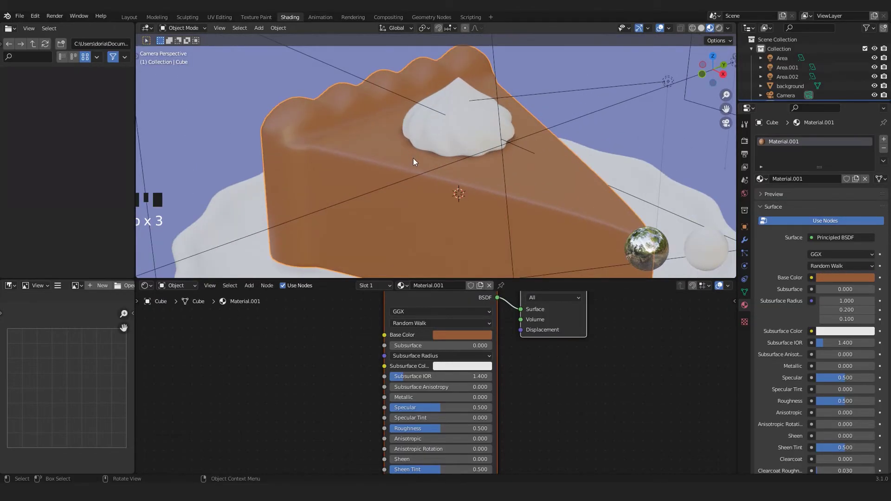
middle_drag(389, 136, 408, 188)
scroll(391, 188, up, 1)
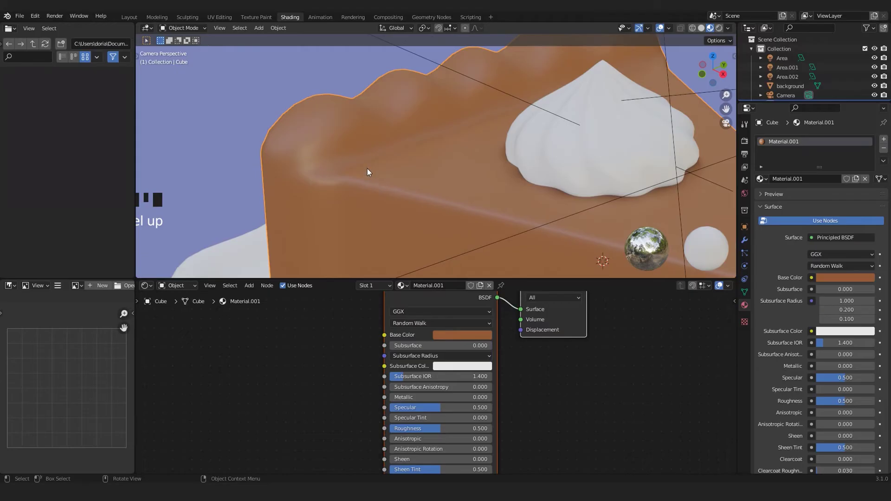
key(Tab)
key(3)
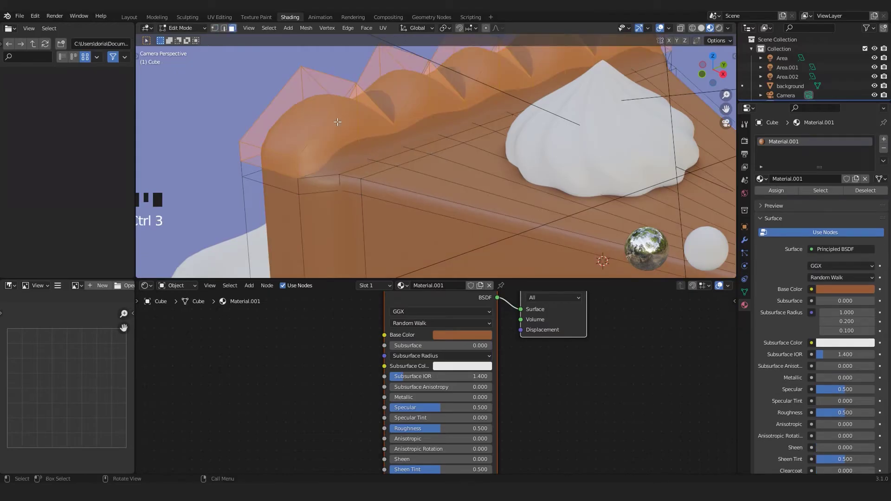
- Leave Edit Mode and lower the crust-brown material's Specular to 0.168
click(263, 153)
middle_drag(266, 151, 415, 277)
key(Tab)
scroll(440, 411, up, 1)
scroll(440, 411, up, 1)
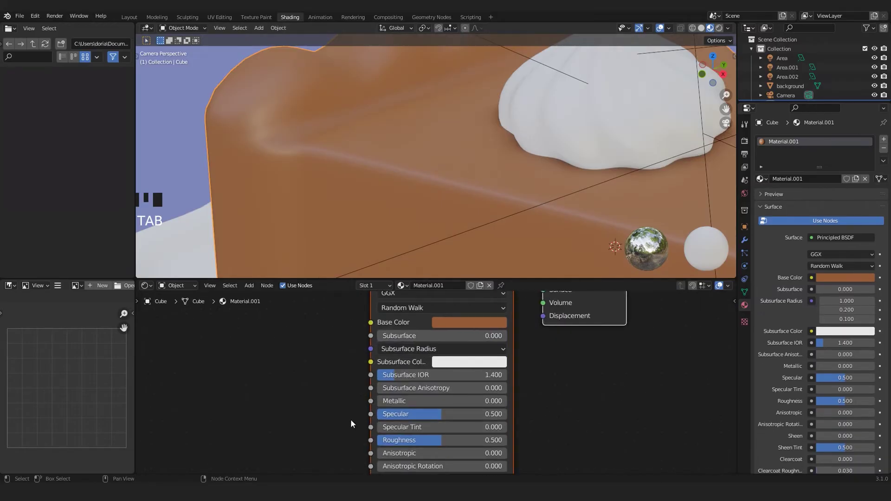
drag(425, 414, 398, 414)
middle_drag(310, 131, 344, 138)
scroll(345, 137, up, 1)
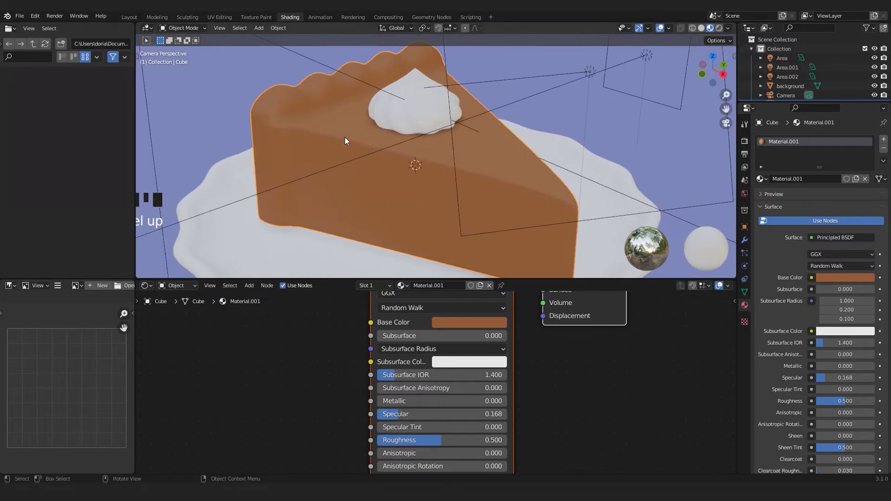
- Turn off the viewport display of the pie slice's Subdivision modifier and return to its material settings
scroll(454, 142, down, 2)
click(744, 239)
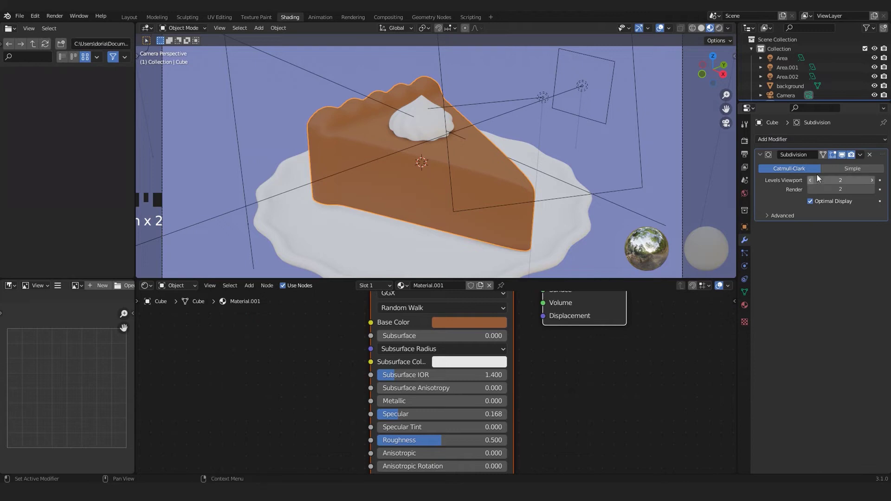
click(842, 155)
click(744, 304)
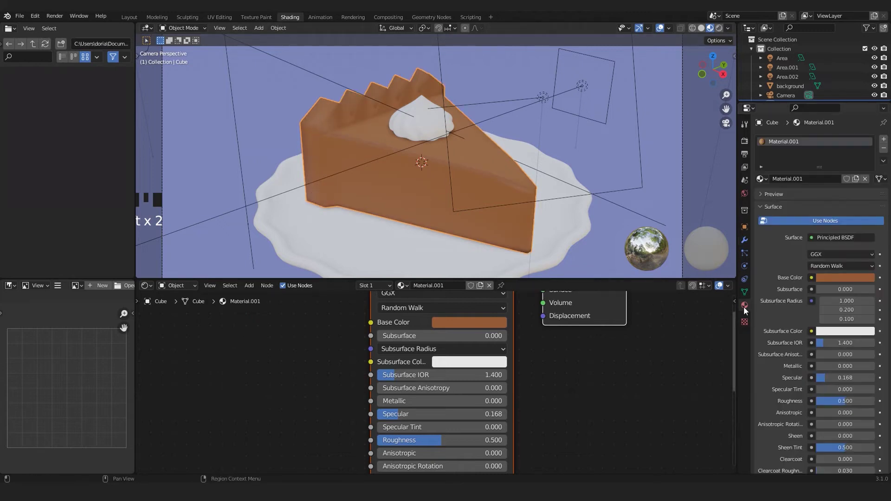
- In Edit Mode, select all filling faces in front of the crust from the top view, using X-ray and solid shading
key(Tab)
middle_drag(371, 153, 391, 161)
scroll(392, 161, up, 1)
scroll(392, 161, up, 1)
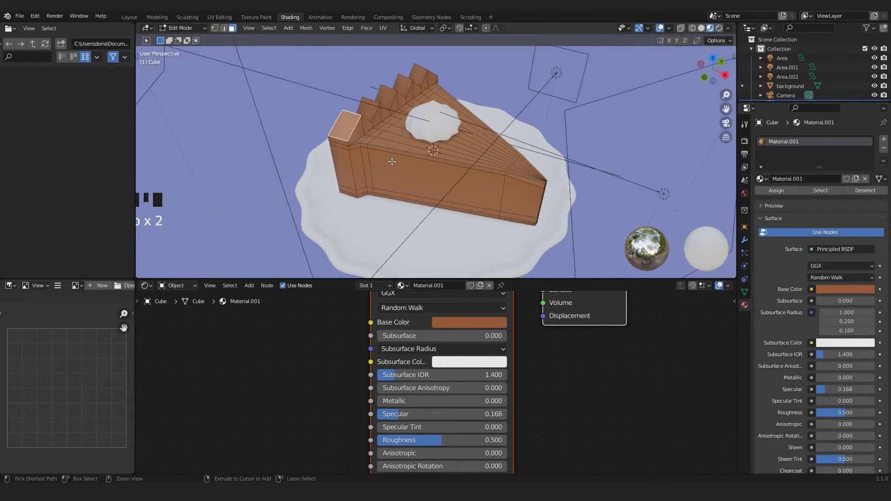
key(KP_7)
key(alt+z)
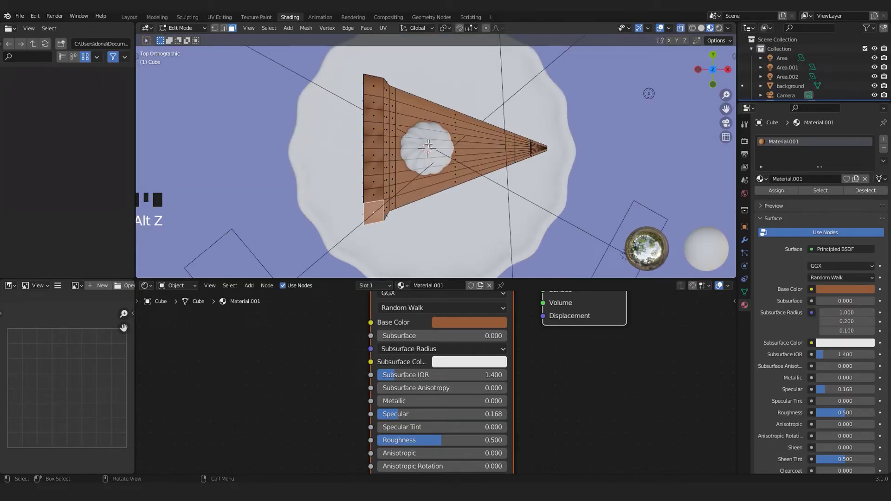
click(495, 176)
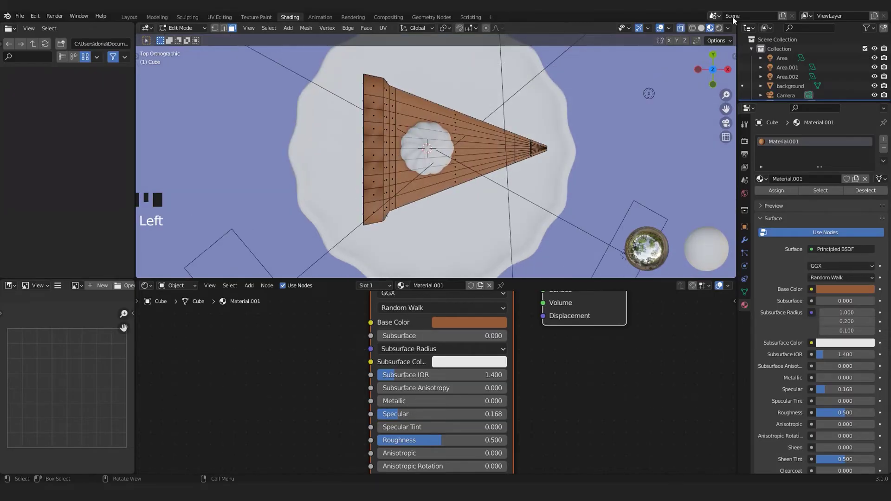
click(701, 28)
drag(603, 65, 391, 244)
- Turn X-ray off and add the face loop directly beside the crust to the filling selection
middle_drag(470, 222, 308, 159)
key(alt+z)
scroll(308, 158, up, 3)
alt+click(308, 159)
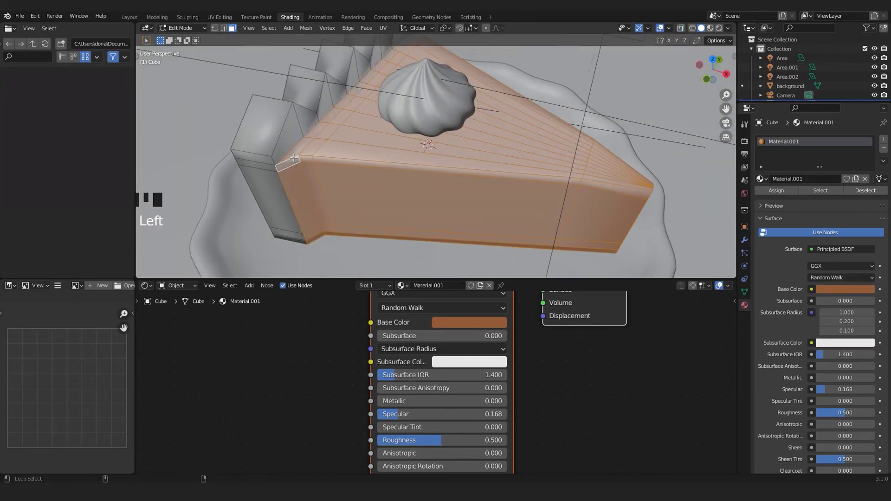
alt+middle_drag(308, 159, 478, 98)
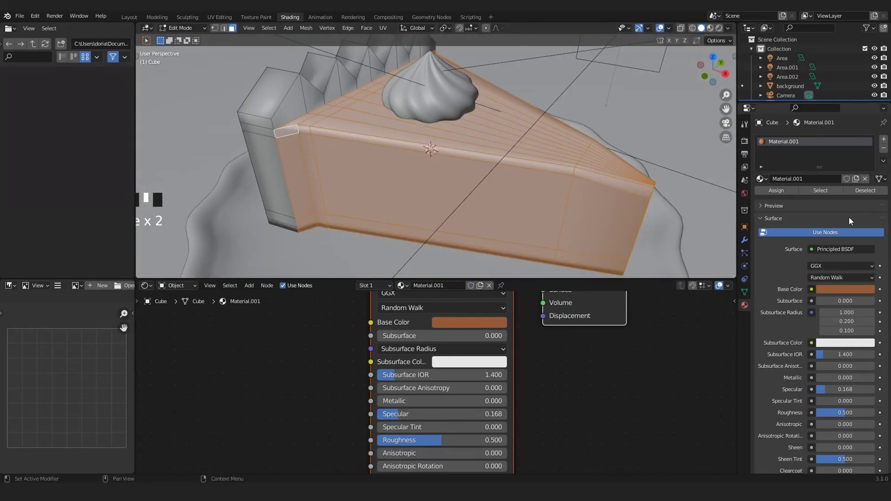
- Add a second material slot with a new material and assign it to the selected filling faces
click(883, 139)
click(805, 197)
click(776, 209)
- Show the slice in Material Preview shading in Object Mode and turn the Subdivision modifier's viewport display back on
key(Tab)
click(710, 28)
middle_drag(475, 160, 557, 153)
click(744, 240)
click(843, 154)
- Select the face loop of the filling that borders the crust and assign Material.001 to it
middle_drag(487, 160, 396, 172)
scroll(329, 183, up, 6)
key(Tab)
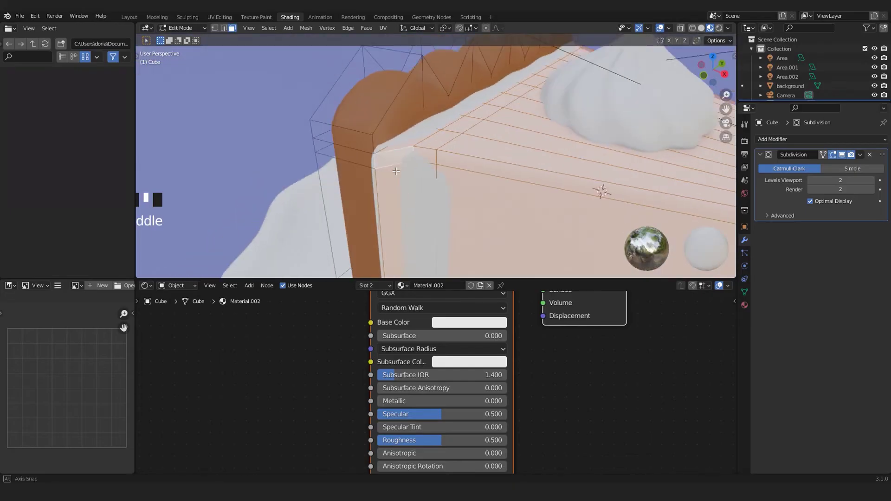
alt+click(389, 156)
alt+click(387, 153)
alt+click(388, 153)
alt+click(388, 153)
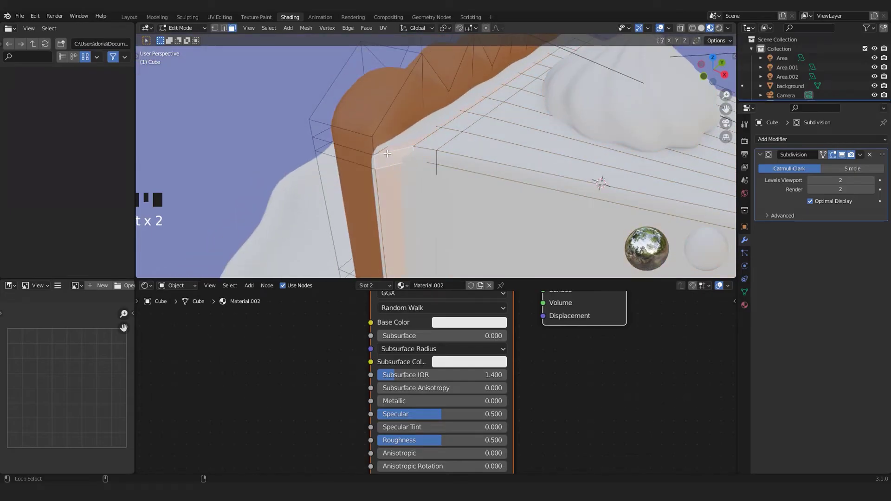
scroll(388, 153, down, 3)
middle_drag(387, 154, 441, 163)
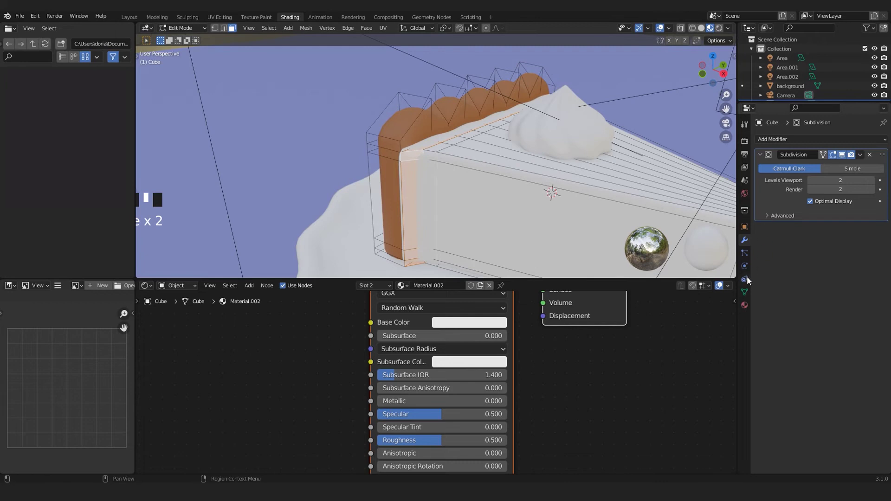
click(745, 305)
click(806, 141)
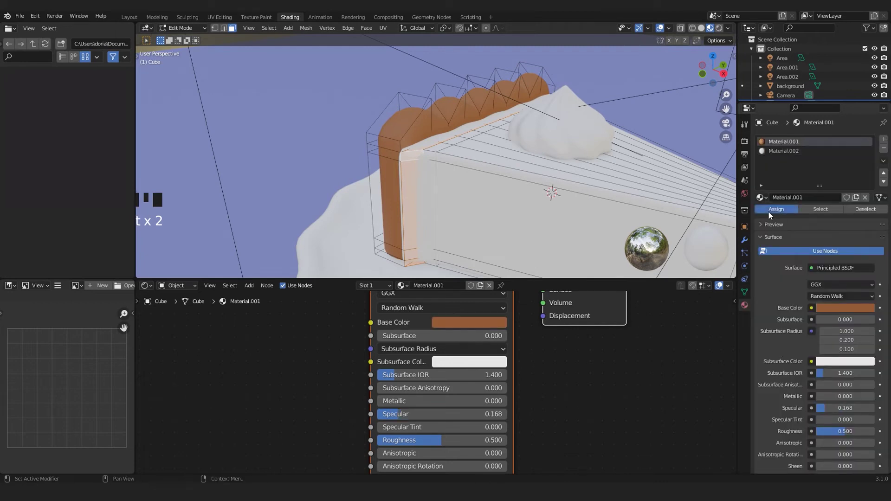
click(768, 211)
- Return to Object Mode, reselect the pie slice and make its filling material, Material.002, the active one
key(Tab)
click(348, 93)
middle_drag(347, 102, 447, 143)
click(445, 143)
scroll(444, 143, up, 5)
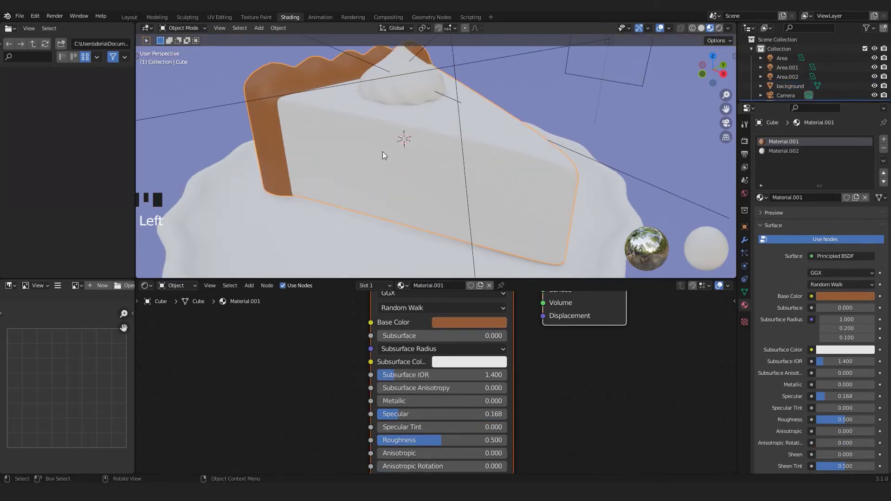
middle_drag(382, 151, 404, 149)
click(805, 153)
- Add a Texture Coordinate node to the filling material, well ahead of the Principled BSDF
middle_drag(477, 92, 501, 179)
scroll(400, 378, up, 2)
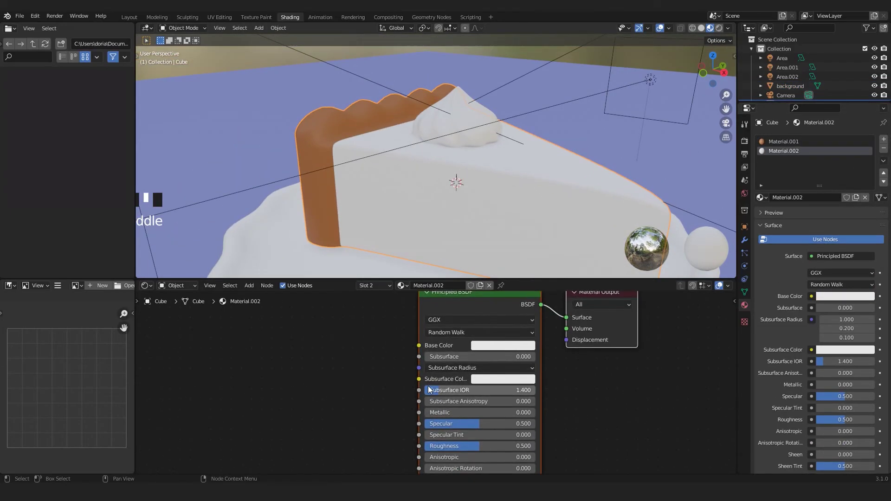
scroll(422, 389, down, 2)
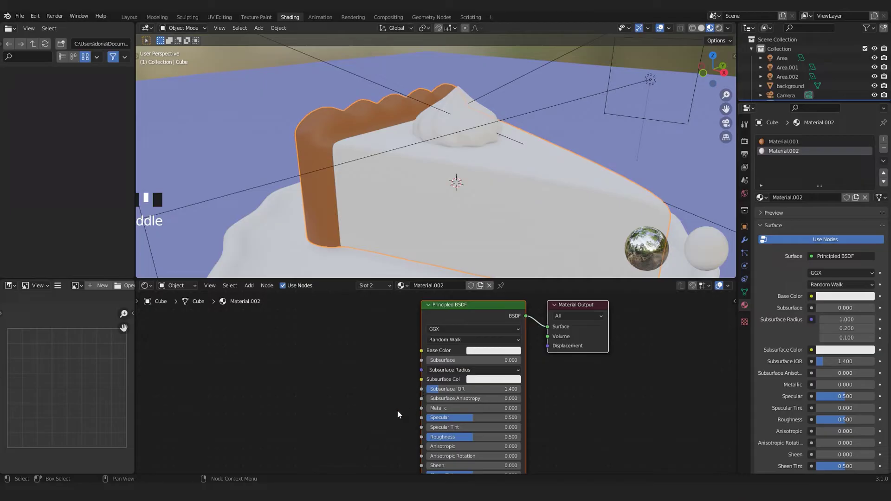
scroll(325, 369, down, 1)
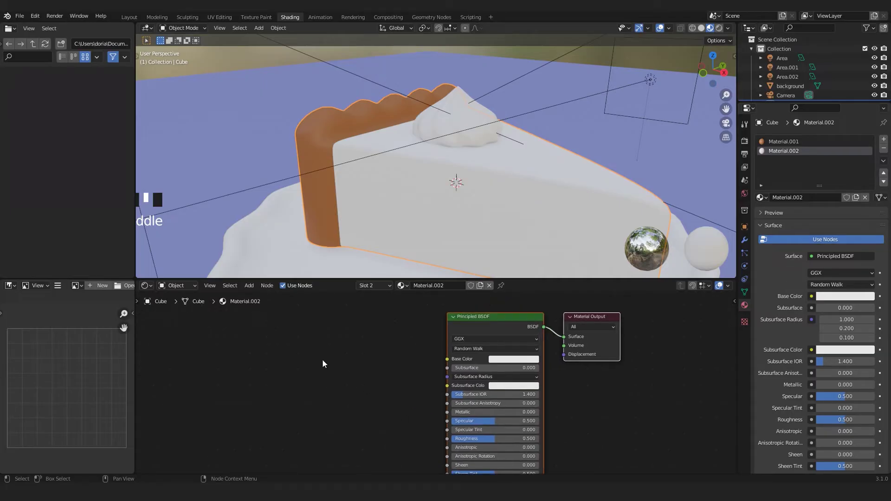
key(shift+a)
click(319, 355)
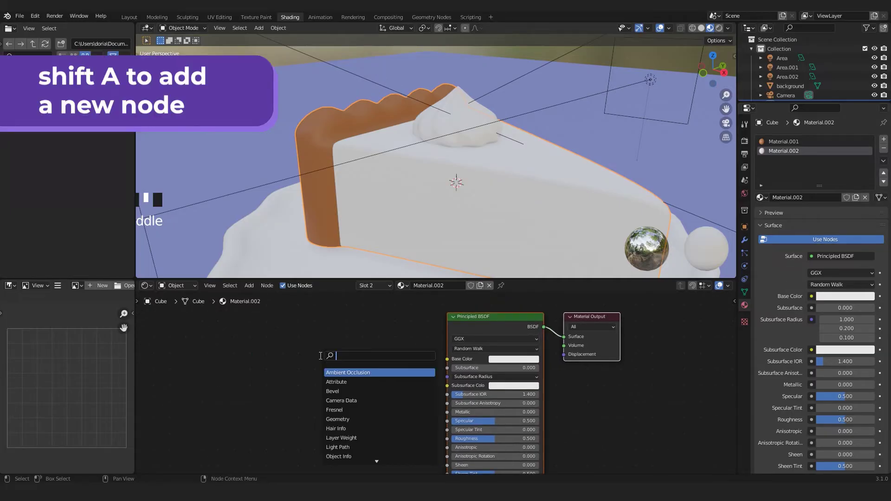
text(coo)
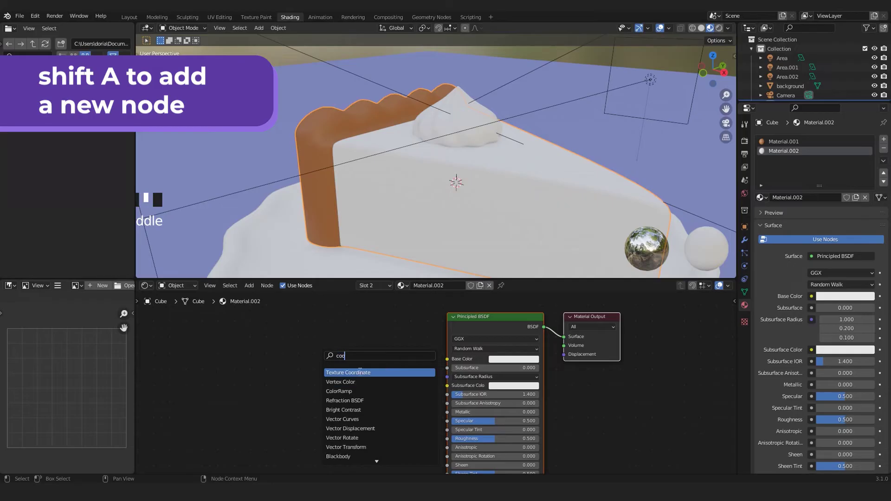
click(362, 373)
click(256, 343)
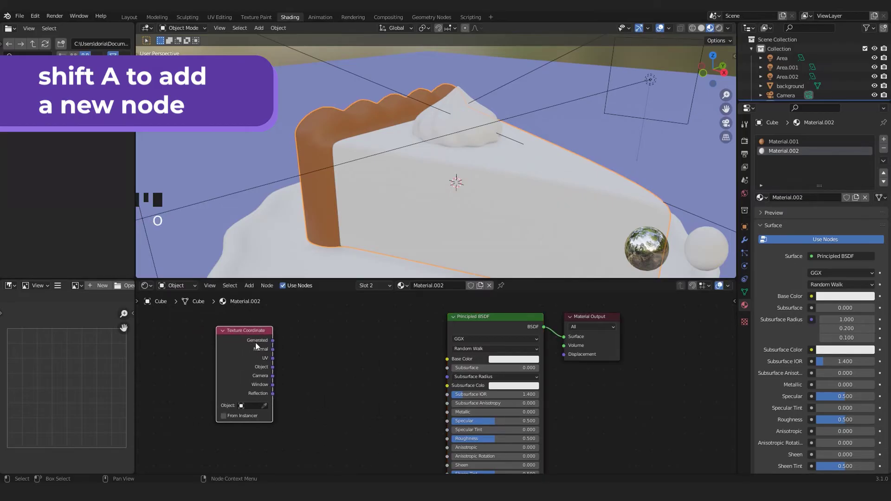
- Add a Mapping node directly after the Texture Coordinate node
key(shift+a)
click(361, 358)
text(ma)
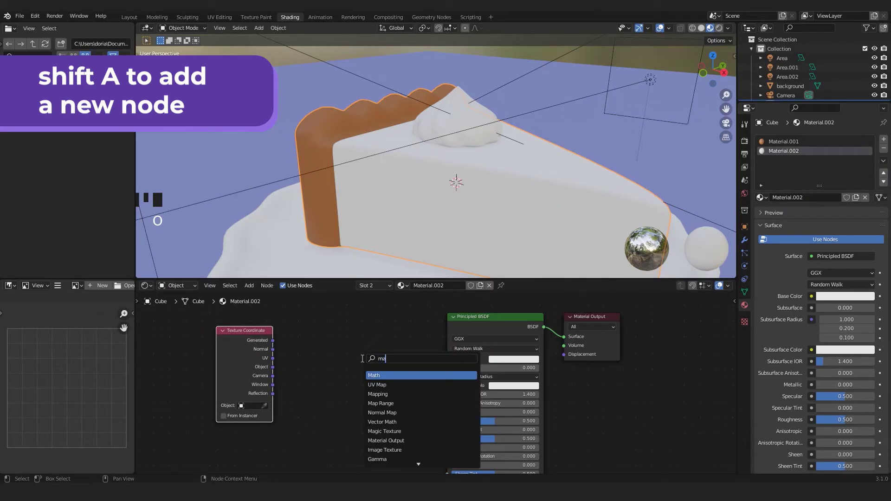
text(p)
click(374, 375)
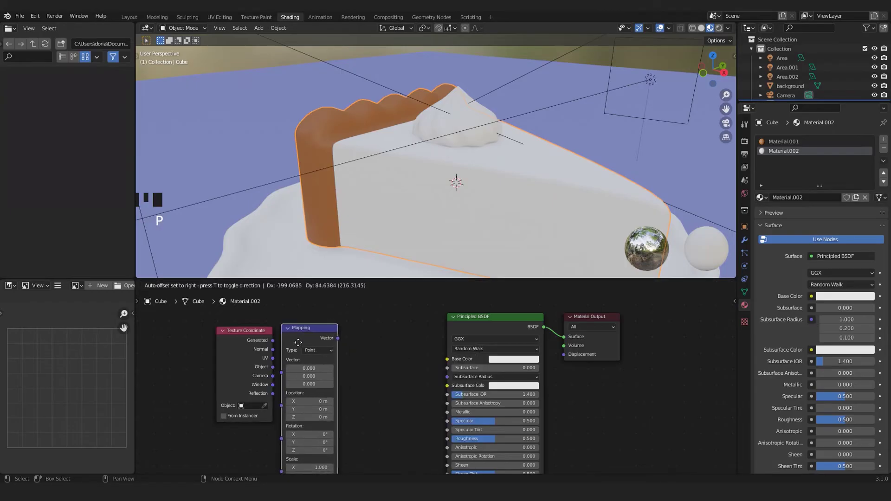
click(300, 342)
- Add a Noise Texture node after the Mapping node
key(shift+a)
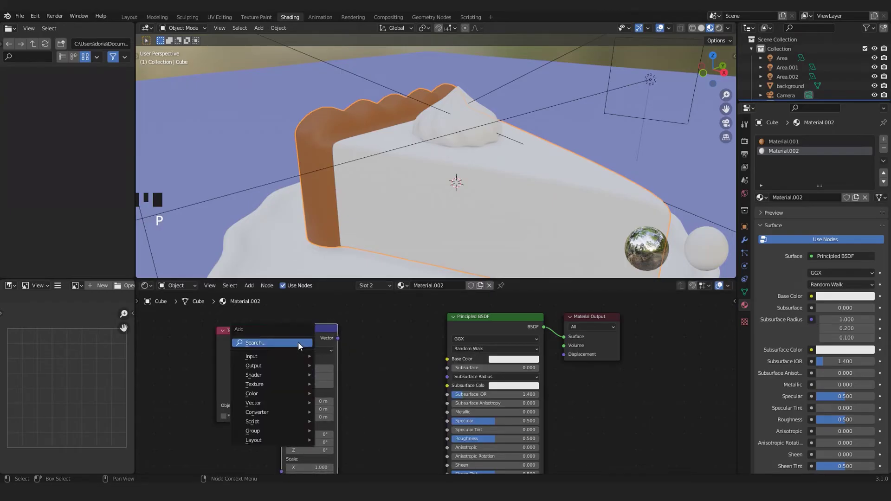
click(298, 342)
text(ro)
click(321, 368)
click(395, 360)
- Move the Principled BSDF and Material Output nodes farther from the Noise Texture to make room between them
scroll(428, 349, down, 2)
drag(474, 315, 520, 344)
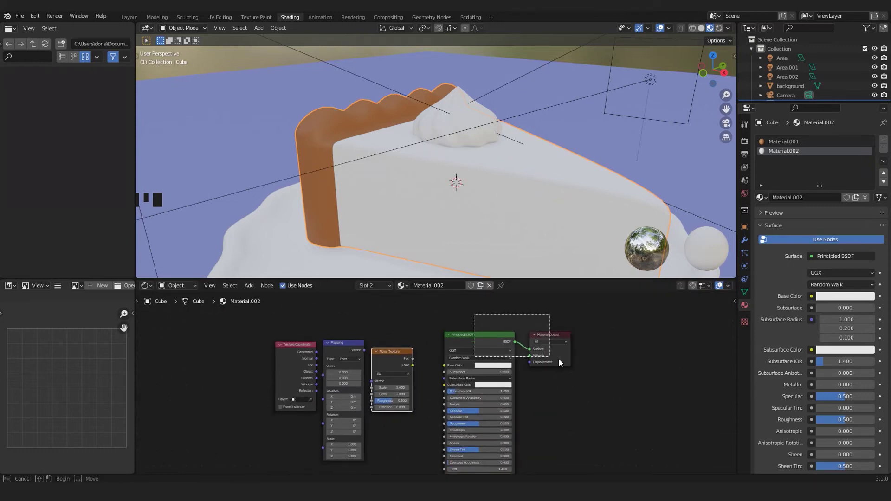
key(g)
click(492, 353)
scroll(474, 368, up, 4)
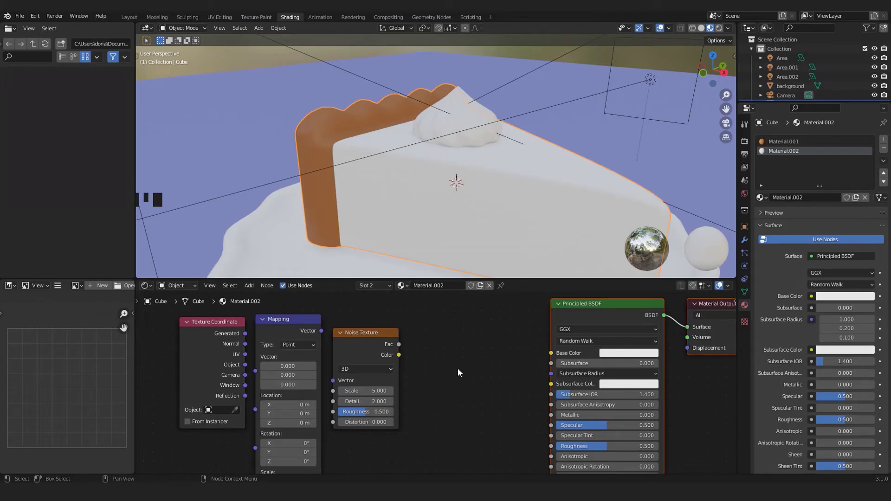
- Add a ColorRamp node between the Noise Texture and the Principled BSDF
scroll(456, 369, down, 1)
key(shift+a)
click(455, 369)
text(color ramp)
key(Return)
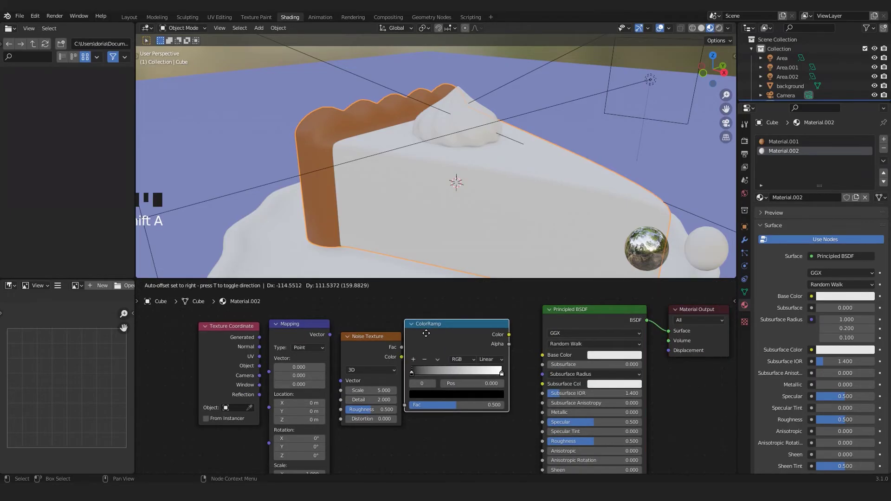
click(426, 333)
- Add a Bump node below the ColorRamp node
scroll(439, 364, down, 1)
shift+scroll(440, 392, down, 4)
key(shift+a)
click(441, 375)
text(bum)
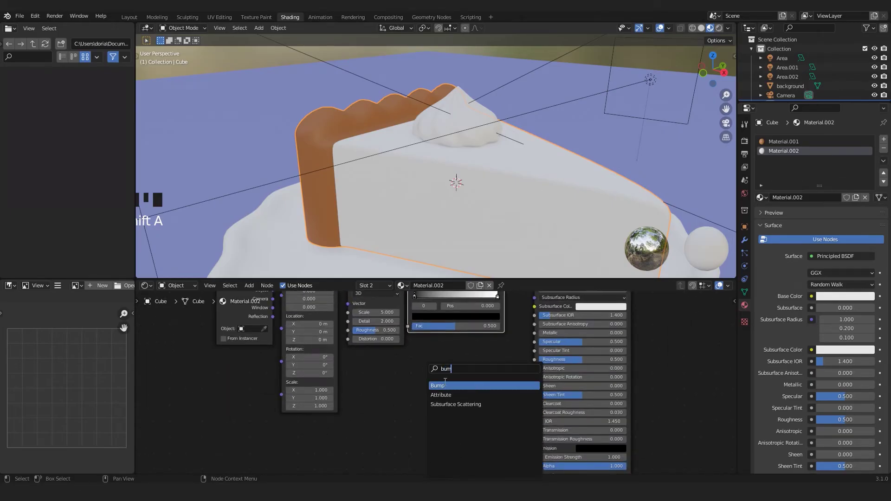
key(Return)
click(443, 388)
- Enlarge the shader editor area and frame the ColorRamp and Principled BSDF nodes in it
scroll(438, 382, down, 1)
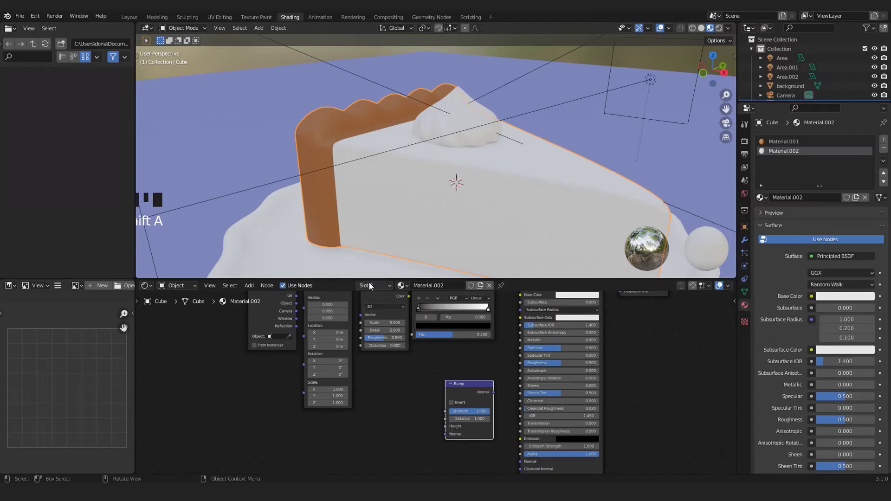
drag(369, 281, 370, 208)
middle_drag(398, 284, 345, 338)
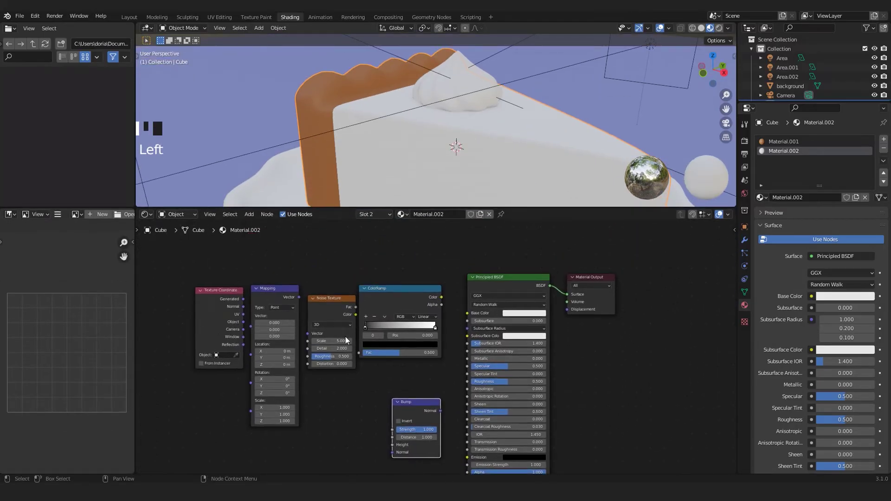
scroll(429, 346, up, 1)
middle_drag(460, 321, 383, 345)
scroll(384, 351, up, 1)
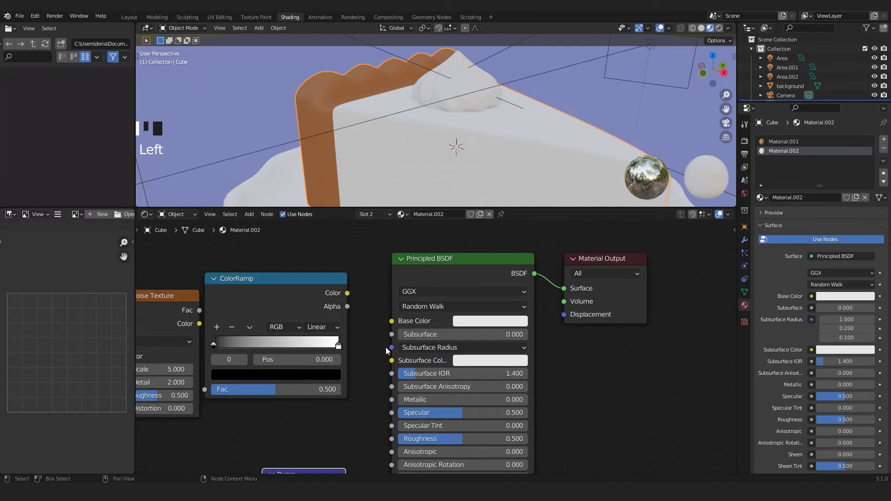
scroll(453, 340, up, 1)
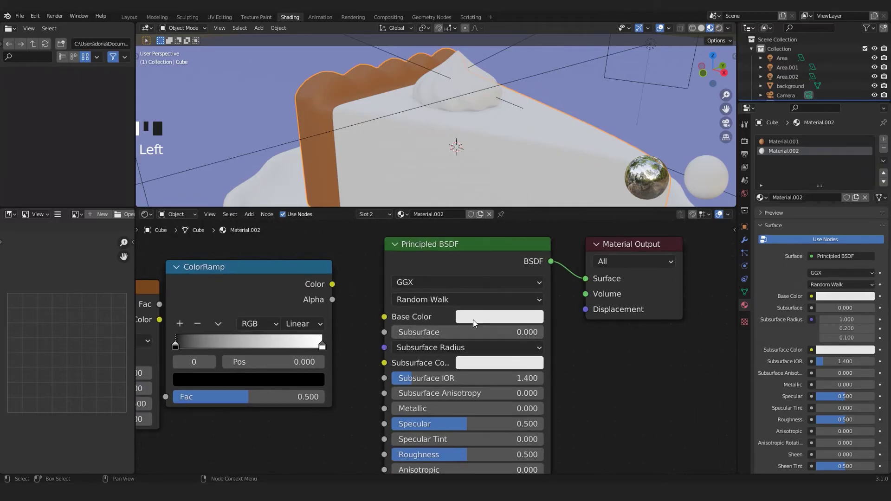
- Set the filling material's Base Color to hex E7511C
click(482, 318)
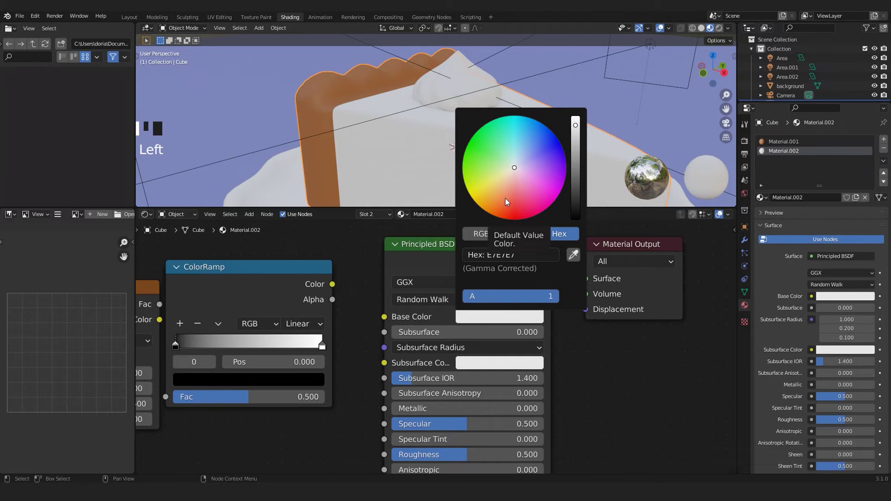
click(508, 256)
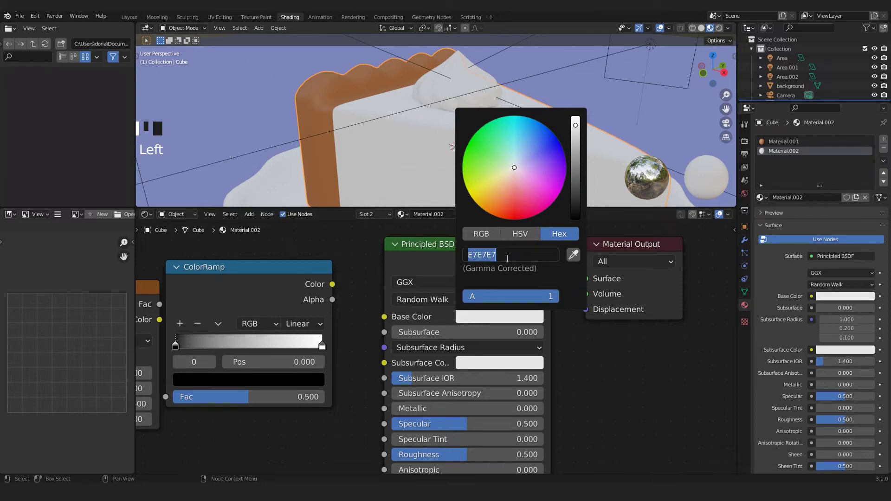
text(E7511C)
key(Return)
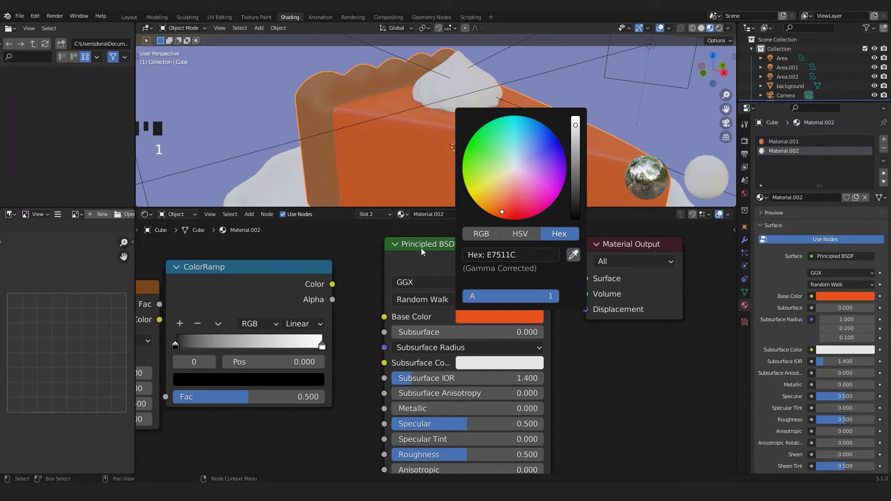
scroll(492, 137, up, 2)
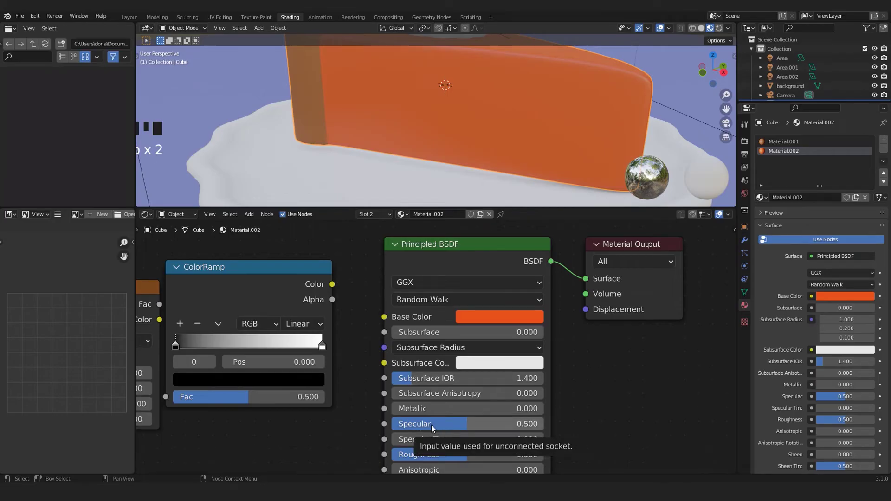
- Examine the filling material's node chain and the orange pie slice from several angles
middle_drag(618, 428, 619, 413)
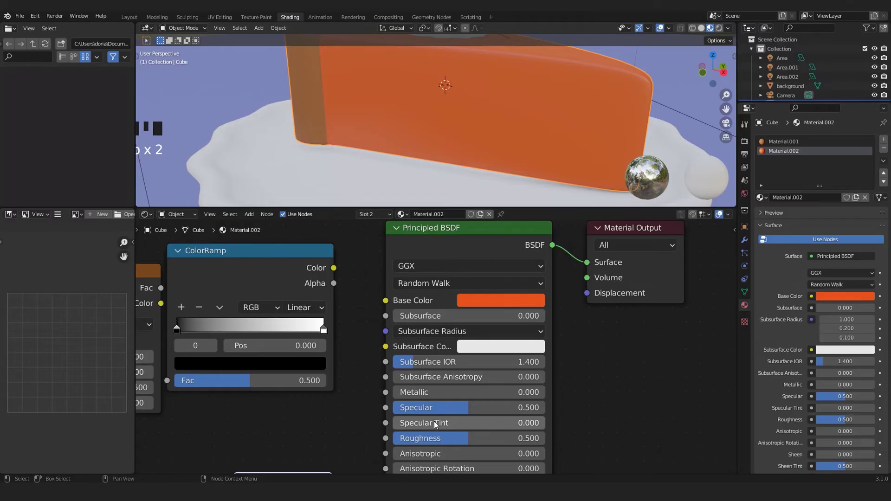
scroll(436, 425, down, 2)
ctrl+scroll(325, 371, up, 5)
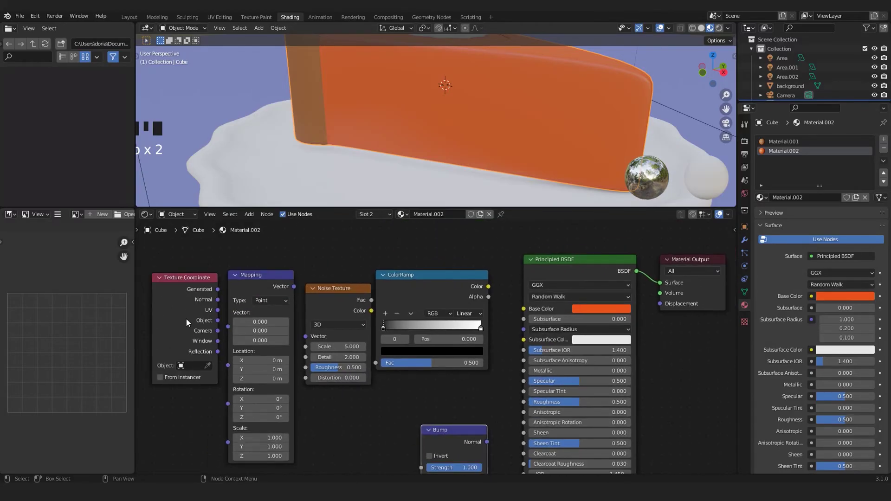
scroll(464, 388, up, 1)
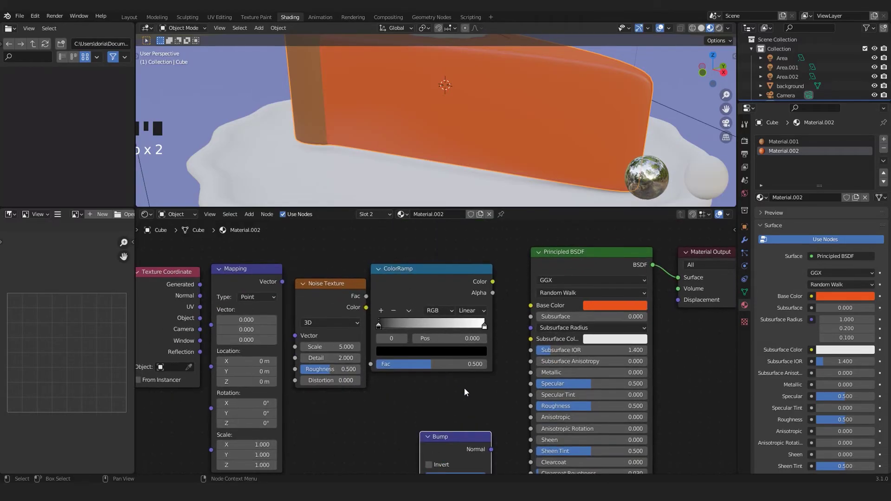
ctrl+scroll(450, 387, down, 1)
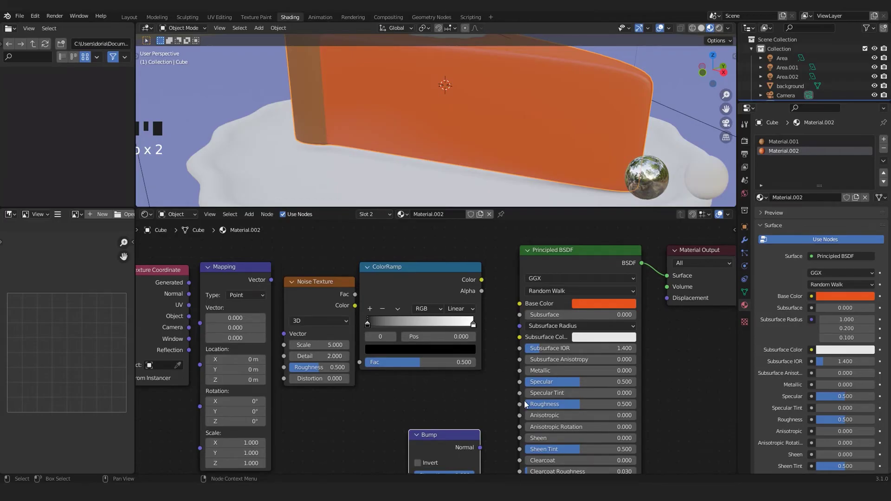
middle_drag(372, 129, 337, 116)
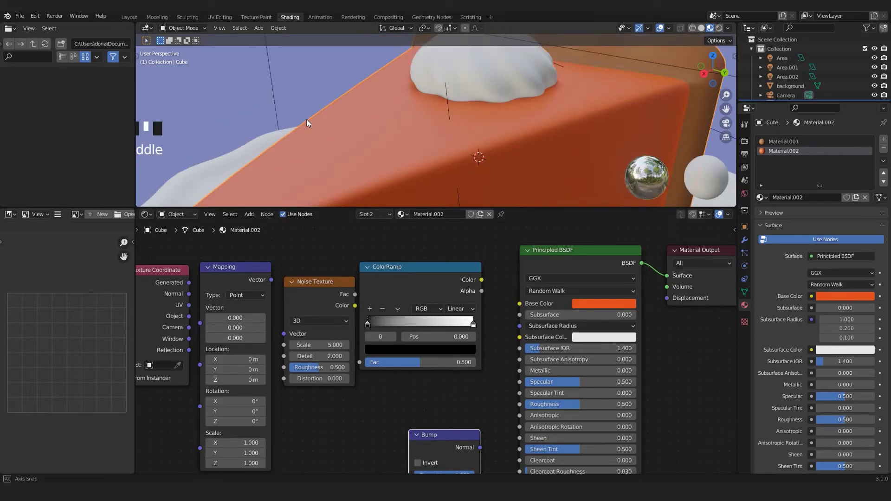
scroll(391, 112, up, 3)
middle_drag(429, 120, 533, 106)
scroll(454, 122, down, 1)
middle_drag(453, 118, 429, 100)
- Connect Texture Coordinate's Generated output to Mapping and Mapping's Vector output to the Noise Texture, moving the Noise Texture closer to Mapping
middle_drag(353, 407, 473, 405)
scroll(474, 406, up, 1)
drag(326, 268, 285, 317)
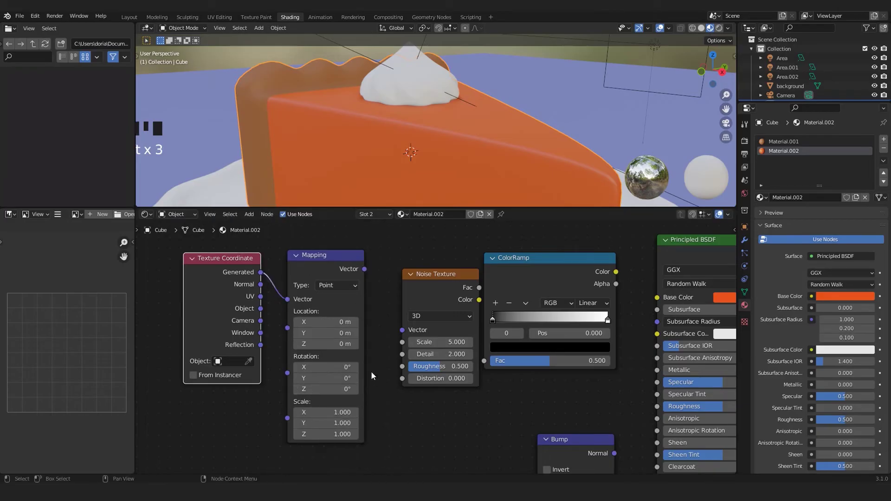
middle_drag(376, 305, 355, 300)
drag(344, 265, 382, 326)
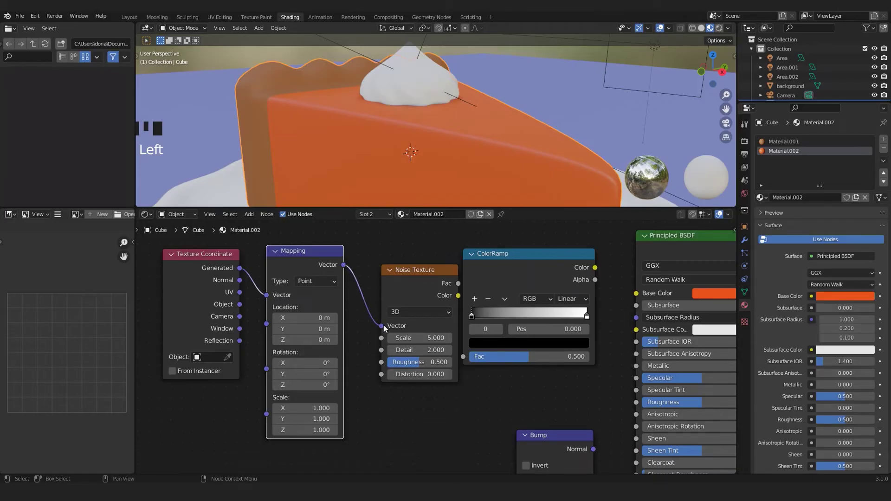
drag(419, 299, 398, 288)
scroll(399, 290, down, 1)
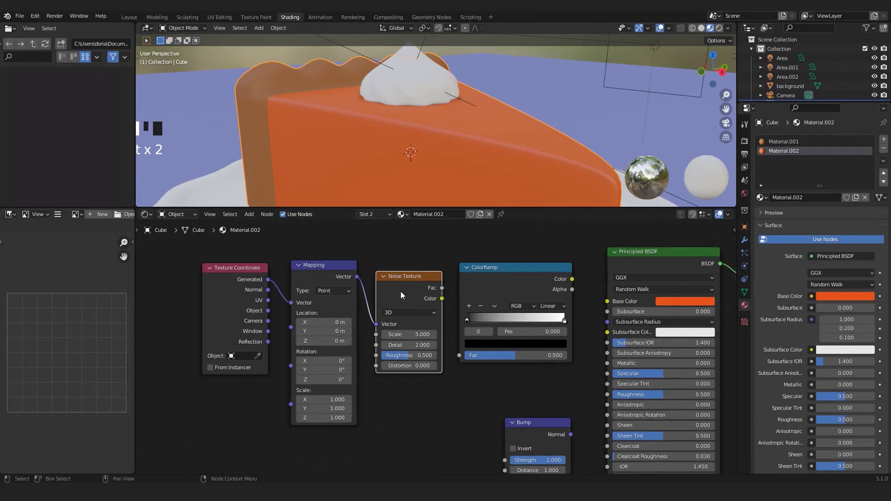
- Preview the Noise Texture node's output directly on the pie slice's filling
scroll(418, 309, up, 2)
ctrl+shift+click(411, 290)
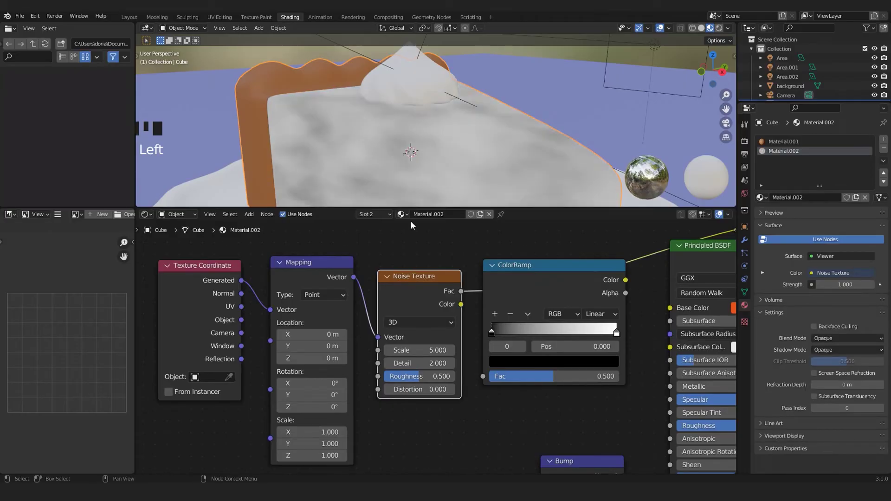
scroll(406, 134, down, 3)
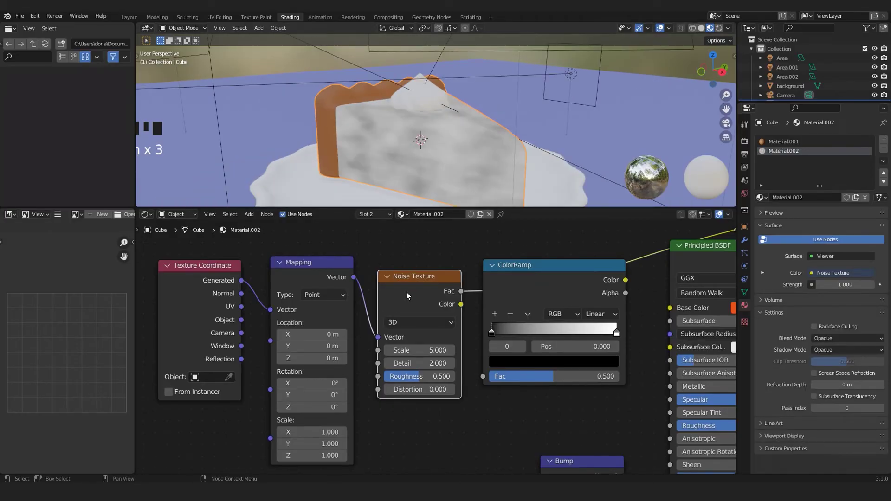
scroll(405, 295, up, 1)
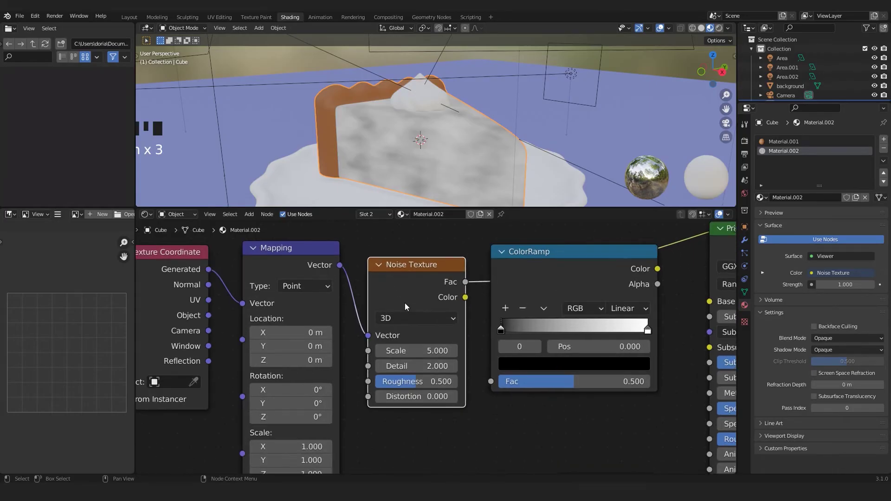
scroll(413, 296, down, 2)
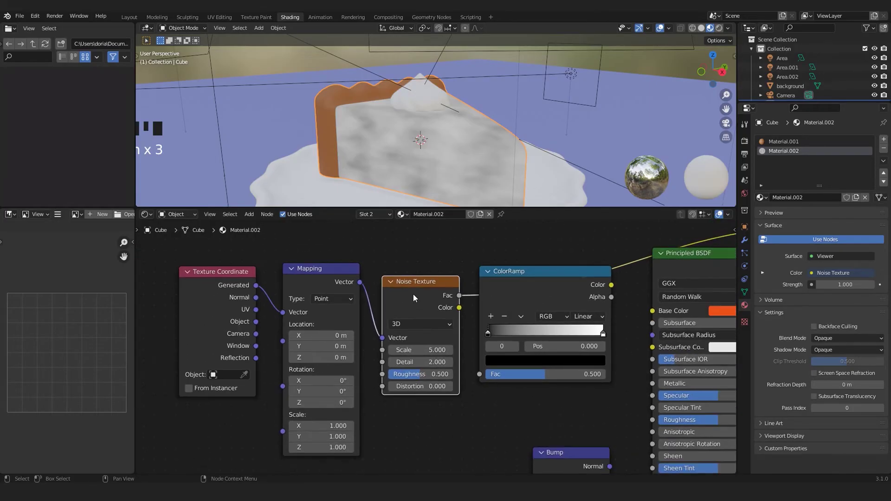
scroll(425, 148, up, 3)
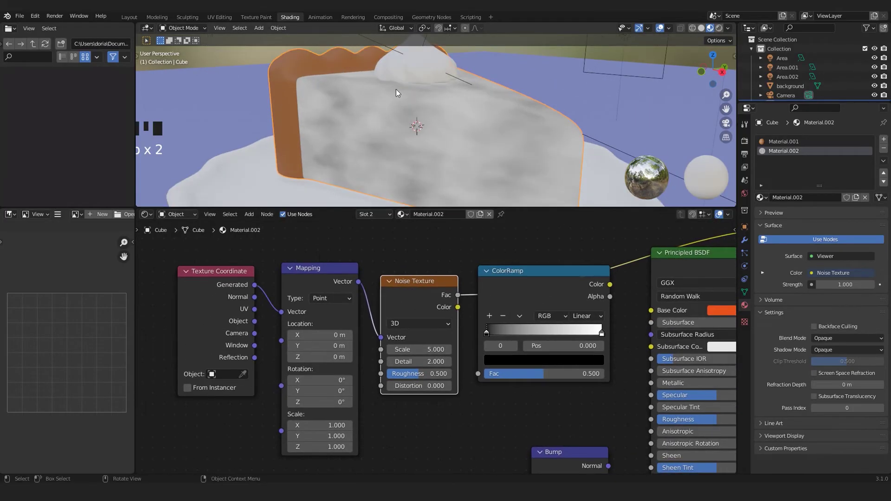
mouse_move(364, 142)
middle_down()
mouse_move(418, 135)
mouse_move(372, 153)
middle_up()
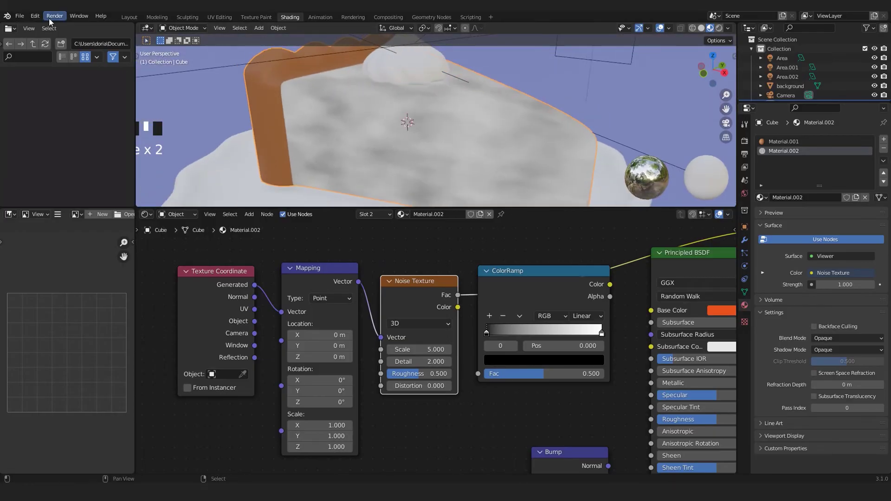
- Check in the preferences that the Node Wrangler add-on is enabled
click(36, 16)
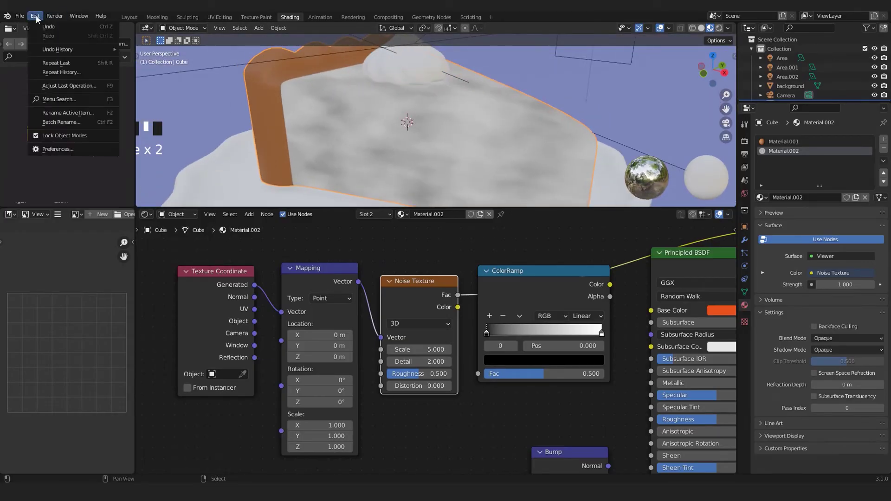
click(58, 149)
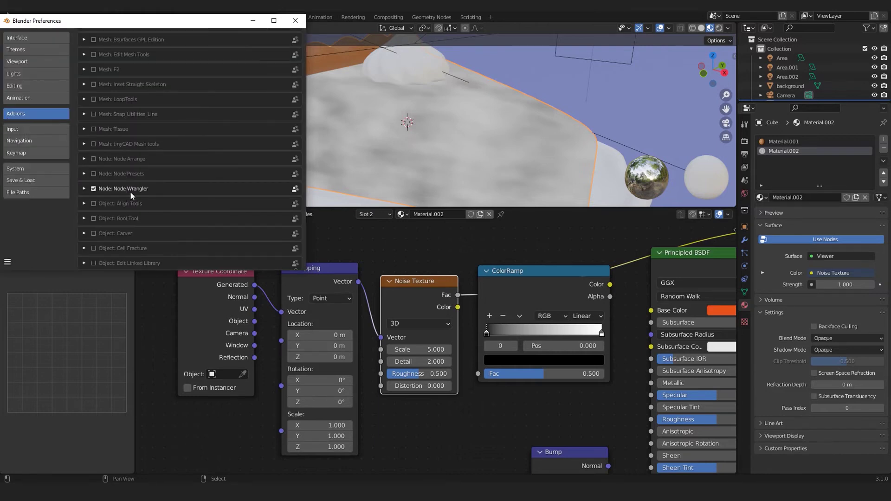
click(295, 20)
- Preview the Mapping, Noise Texture and ColorRamp outputs in turn on the slice, ending on the Noise Texture
middle_drag(373, 57, 425, 132)
ctrl+shift+click(311, 276)
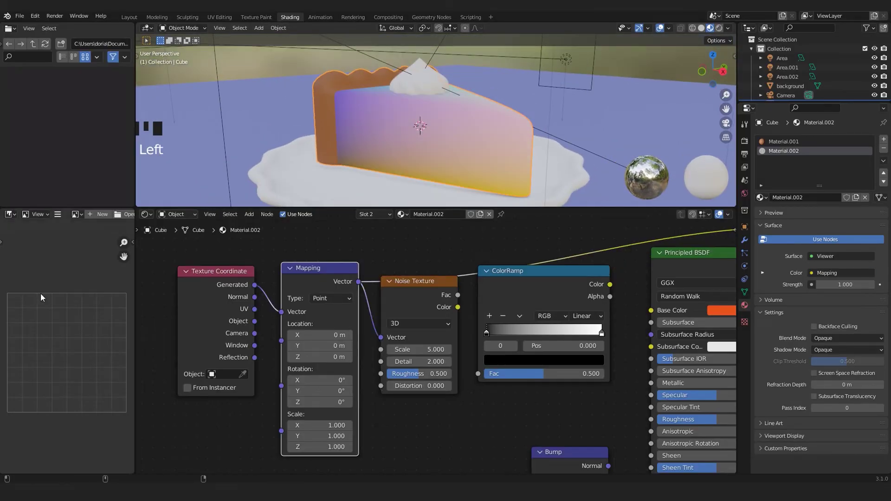
ctrl+shift+click(457, 296)
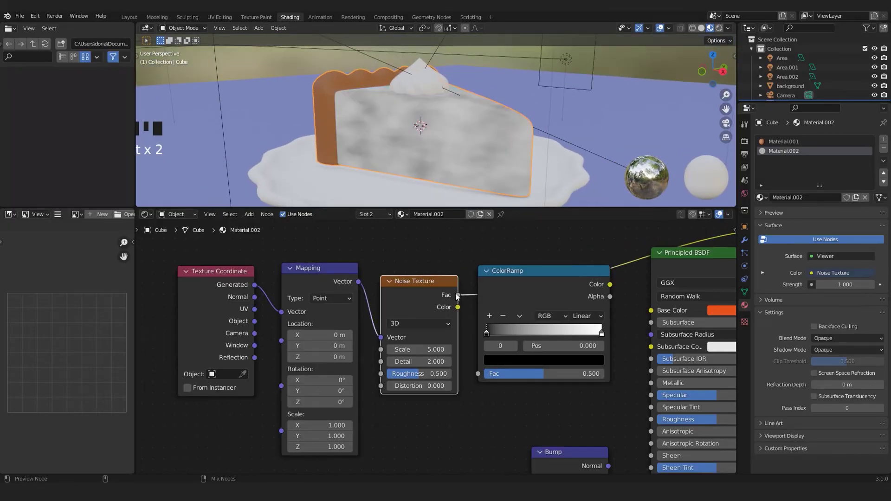
ctrl+shift+click(518, 288)
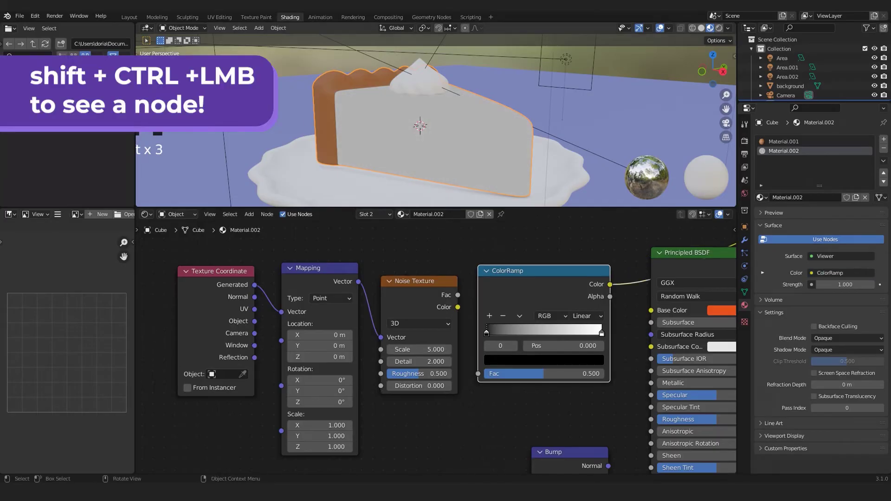
scroll(431, 318, up, 1)
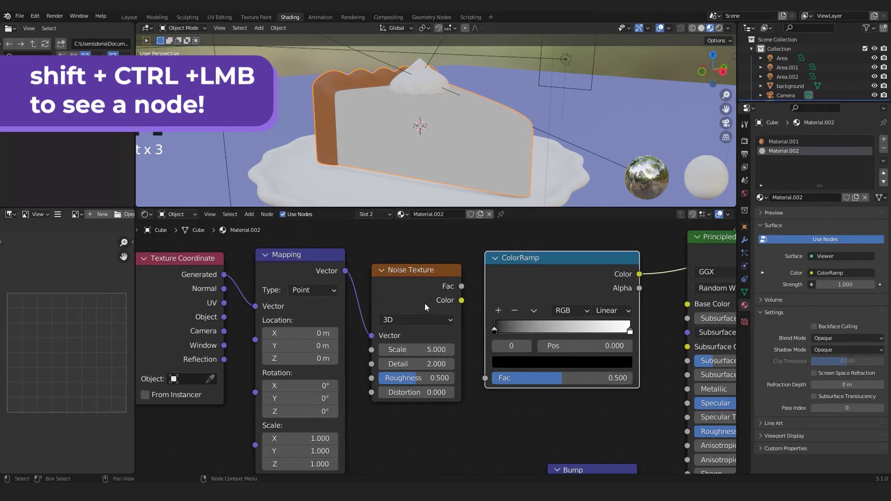
scroll(426, 307, up, 1)
ctrl+shift+click(403, 291)
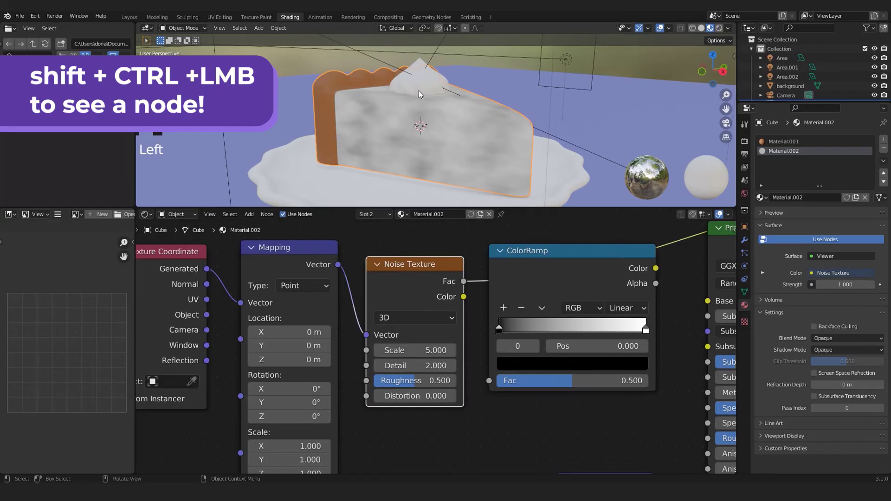
- Set the Noise Texture's Scale to 60
middle_drag(418, 139, 420, 121)
scroll(419, 121, up, 3)
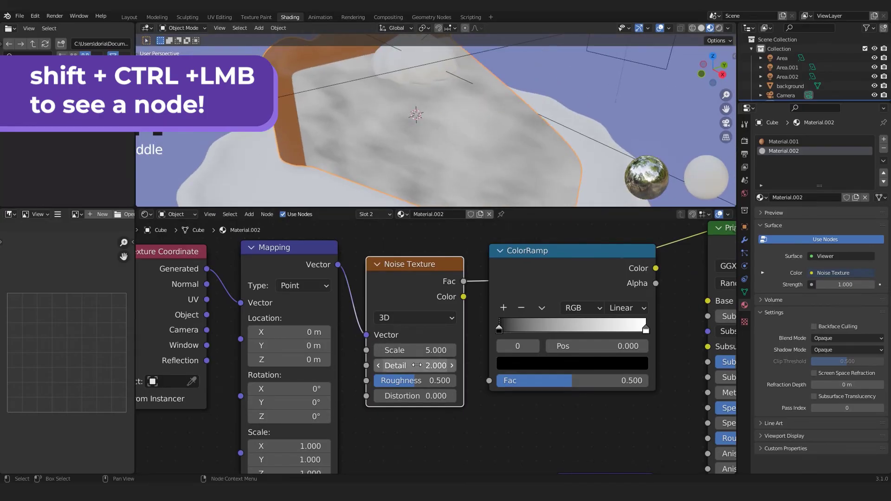
click(414, 350)
text(7.7)
key(Return)
drag(415, 350, 497, 350)
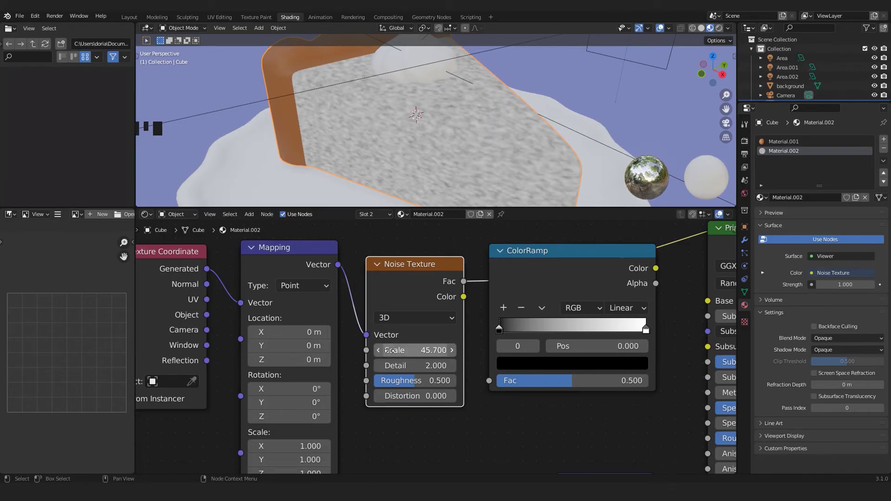
click(416, 348)
text(6)
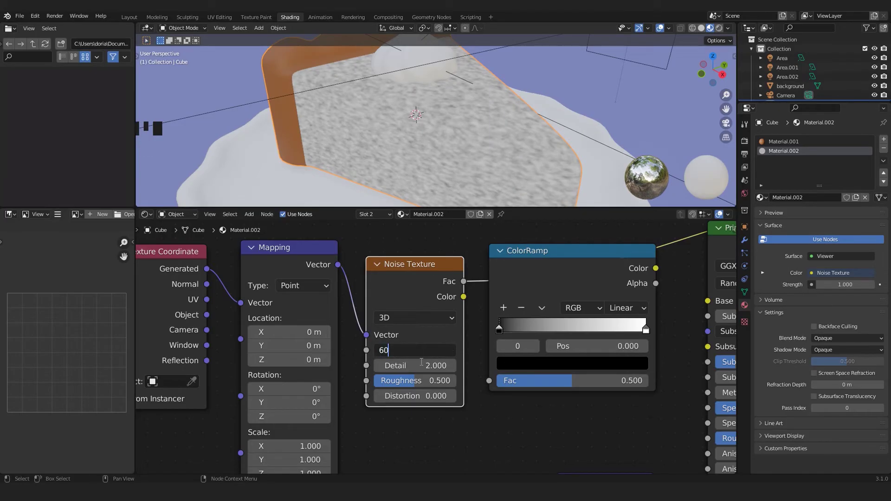
text(0)
click(505, 436)
- Try a Mapping X location of 7.3 m and an X rotation of 41.2°, undoing each change
middle_drag(352, 397, 373, 391)
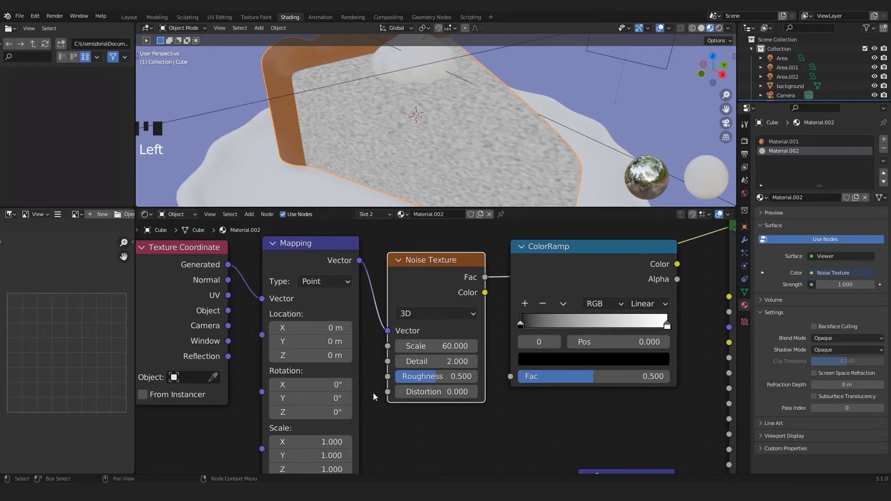
scroll(417, 295, down, 1)
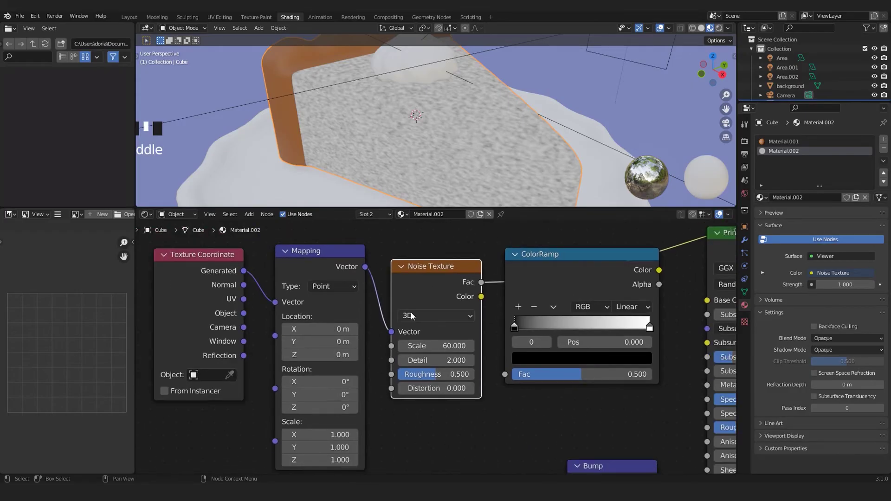
click(354, 329)
click(354, 329)
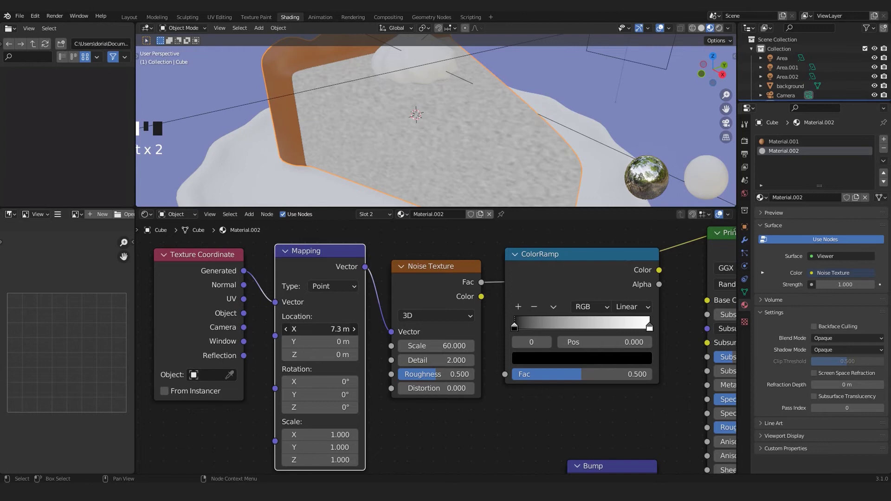
key(ctrl+z)
drag(320, 382, 325, 382)
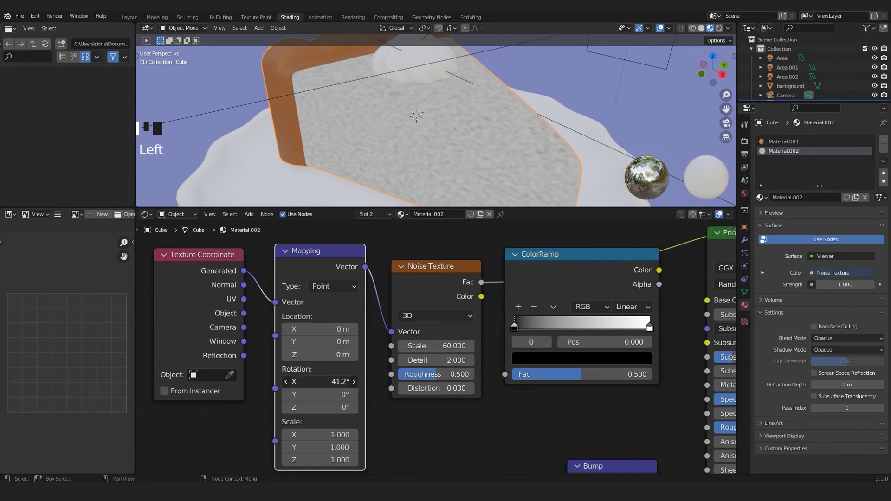
key(ctrl+z)
- Inspect the noise pattern up close and reconnect the Principled BSDF to the Material Output in place of the preview
middle_drag(578, 405, 474, 387)
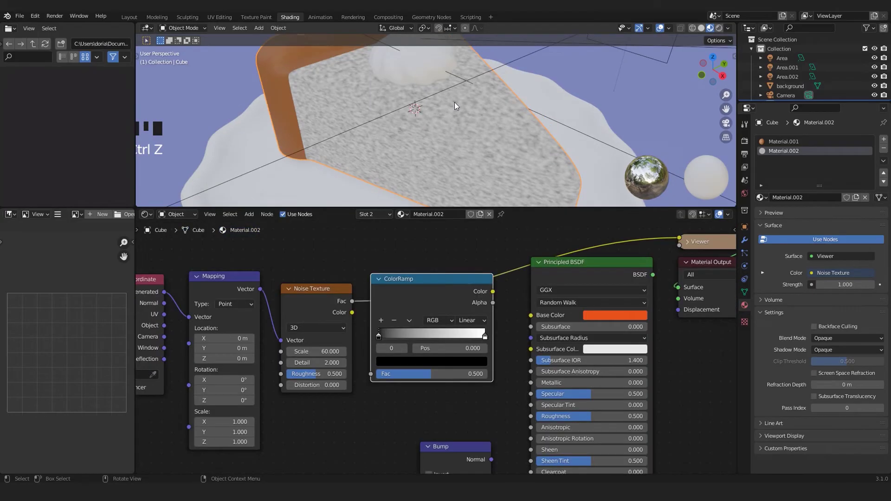
scroll(421, 128, up, 3)
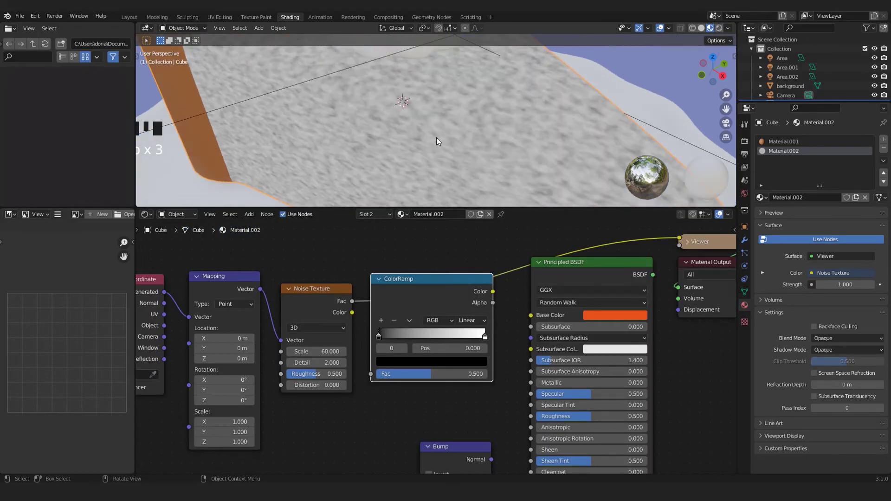
middle_drag(436, 137, 432, 118)
scroll(432, 119, up, 2)
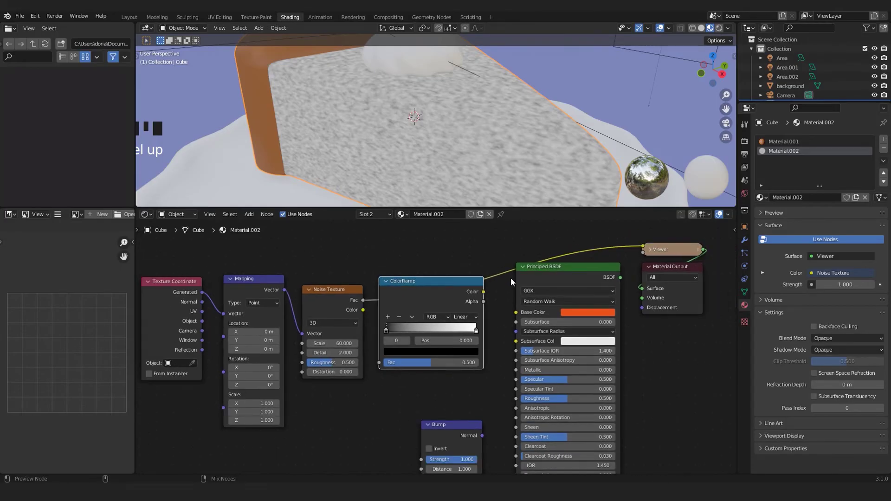
ctrl+shift+click(550, 272)
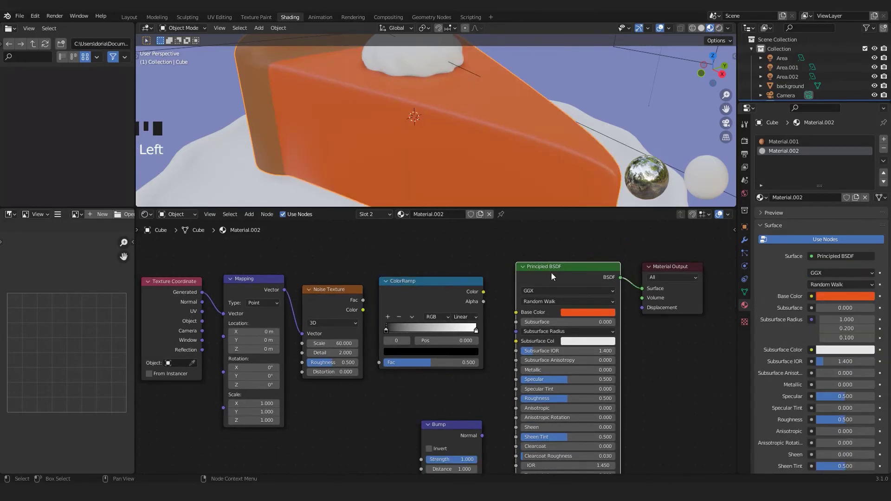
scroll(424, 115, up, 2)
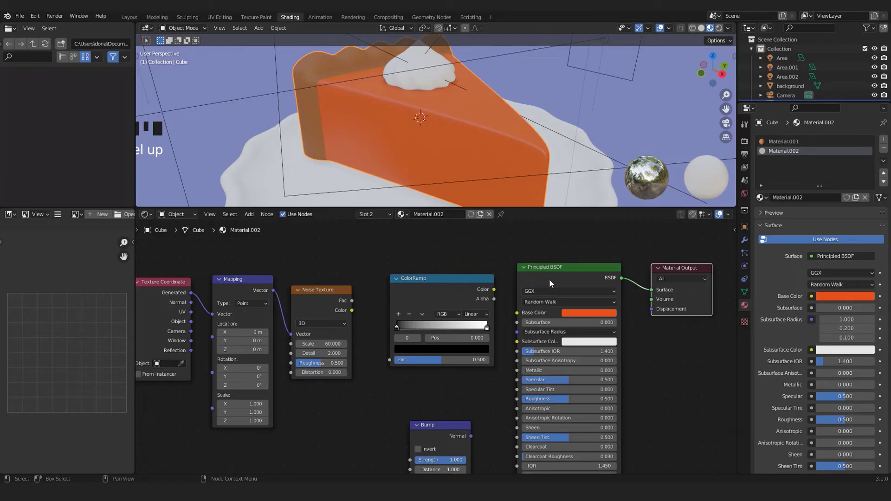
scroll(556, 274, up, 1)
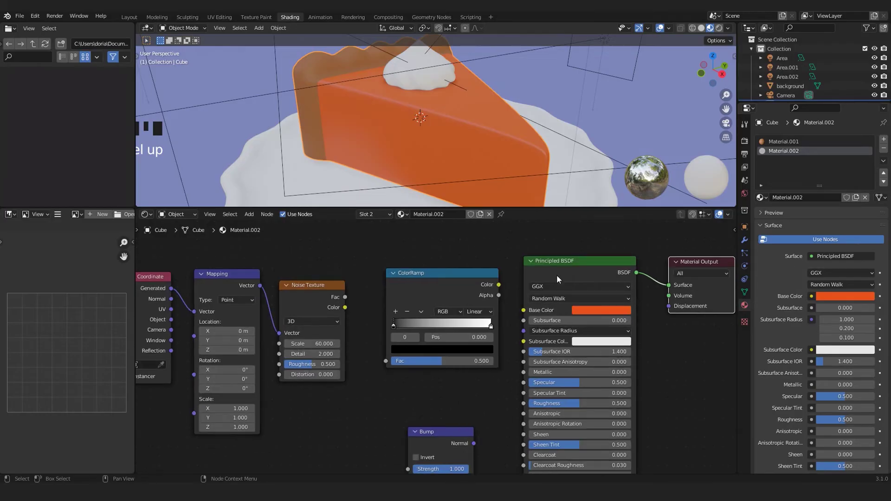
click(593, 259)
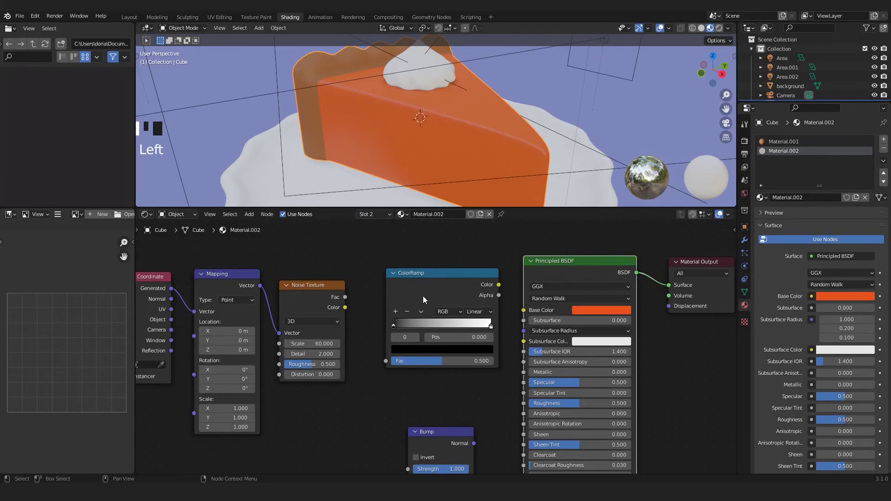
- Connect the Noise Texture's Fac output to the ColorRamp's Fac input and move the ColorRamp slightly closer to the Noise Texture
scroll(360, 329, up, 1)
middle_drag(341, 334, 370, 339)
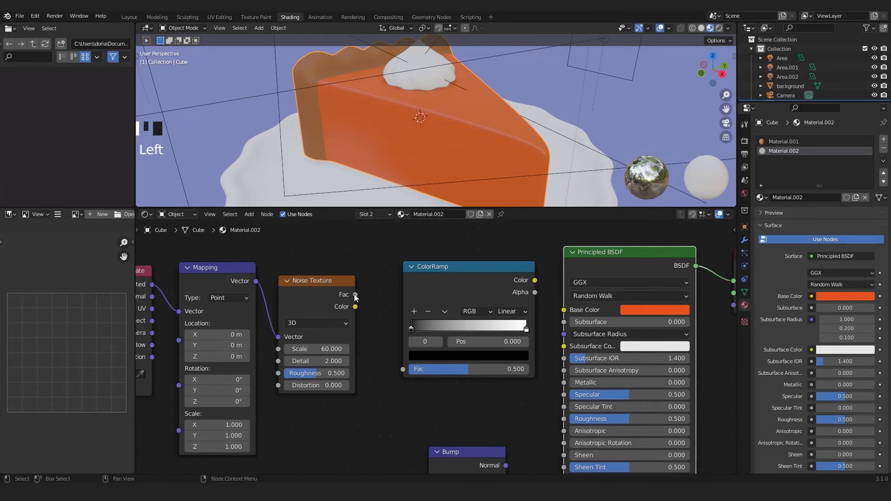
drag(355, 298, 359, 305)
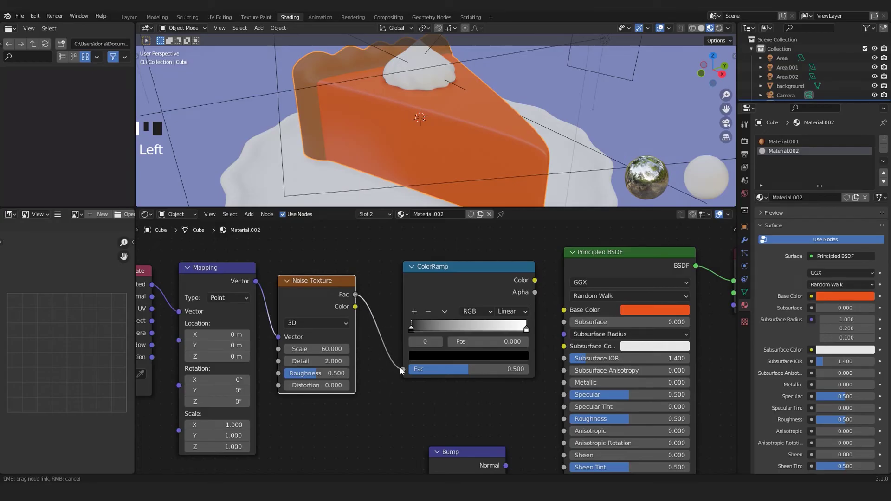
drag(400, 366, 399, 366)
drag(444, 296, 432, 296)
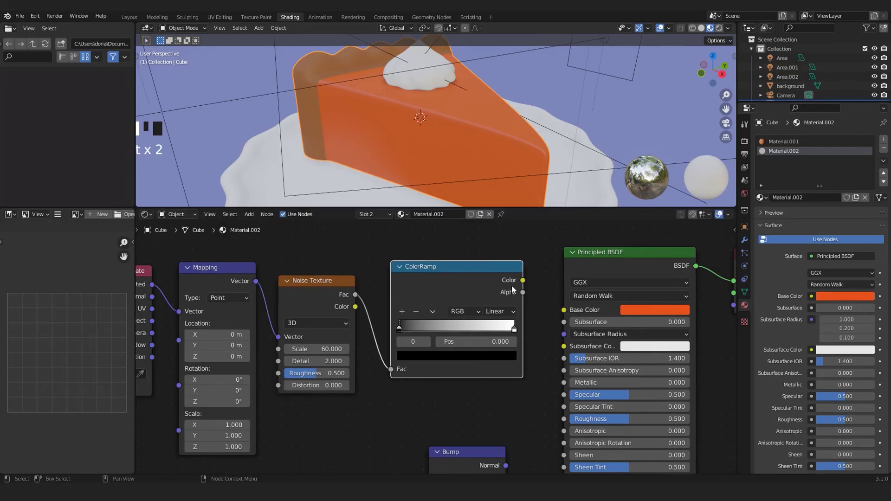
- Connect the ColorRamp's Color output to the Roughness input of the Principled BSDF
middle_drag(524, 340, 470, 315)
drag(469, 255, 470, 261)
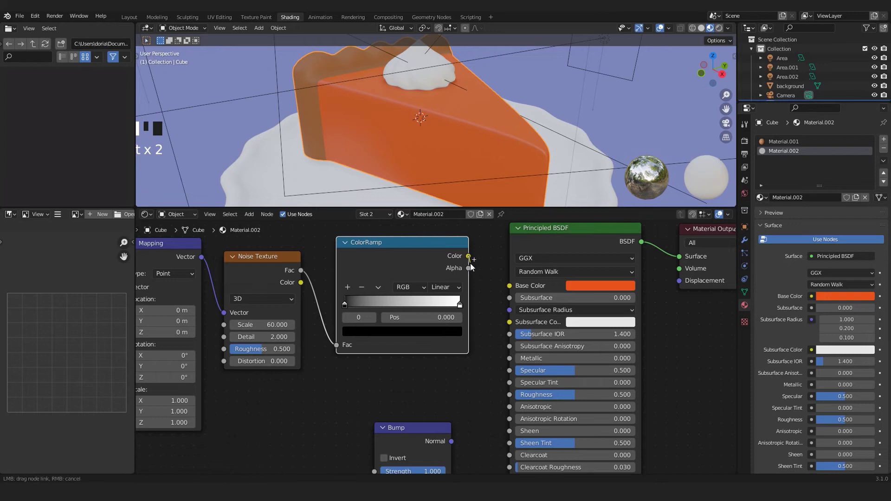
drag(492, 345, 510, 394)
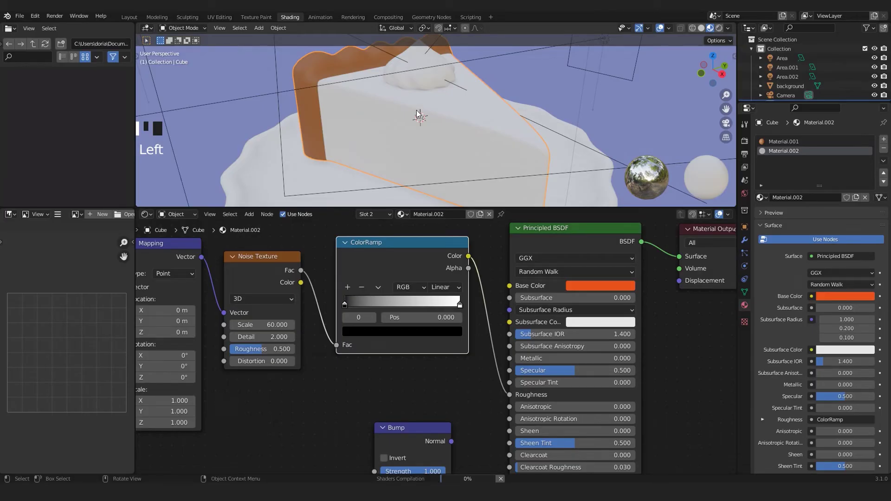
- Switch the viewport to rendered shading and preview the ColorRamp output on the slice's filling
scroll(410, 85, up, 2)
middle_drag(410, 86, 430, 125)
scroll(429, 125, up, 5)
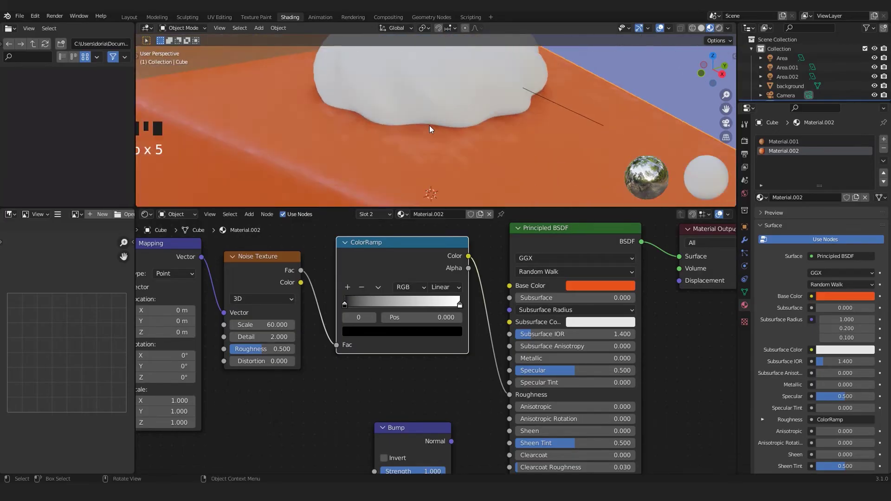
scroll(430, 125, down, 2)
scroll(430, 125, down, 2)
click(720, 29)
mouse_move(509, 126)
middle_down()
mouse_move(344, 138)
mouse_move(315, 135)
mouse_move(307, 123)
mouse_move(430, 110)
mouse_move(480, 132)
mouse_move(544, 90)
mouse_move(502, 75)
mouse_move(614, 125)
mouse_move(536, 113)
mouse_move(537, 125)
mouse_move(493, 98)
mouse_move(563, 118)
mouse_move(399, 144)
middle_up()
ctrl+shift+click(407, 249)
- Try a narrowed, reversed ColorRamp with the white stop at 0.227 and the black stop at 0.414
drag(343, 305, 385, 304)
click(460, 305)
drag(460, 305, 431, 305)
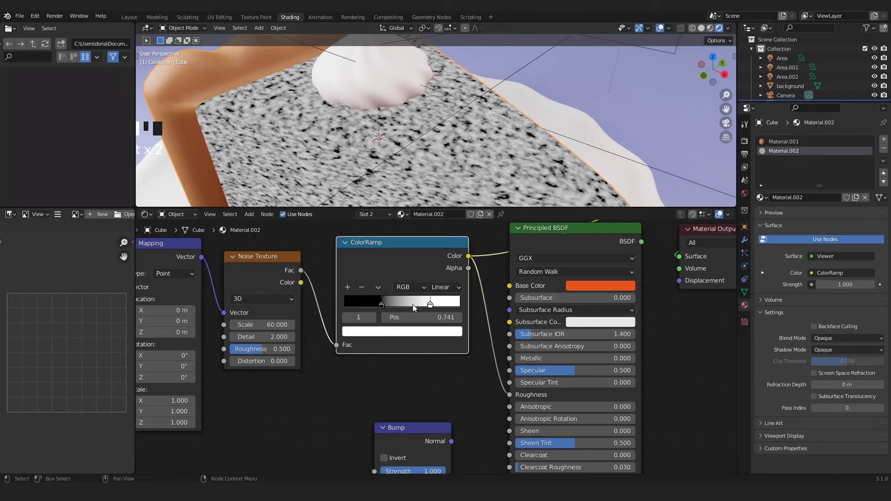
drag(435, 307, 364, 308)
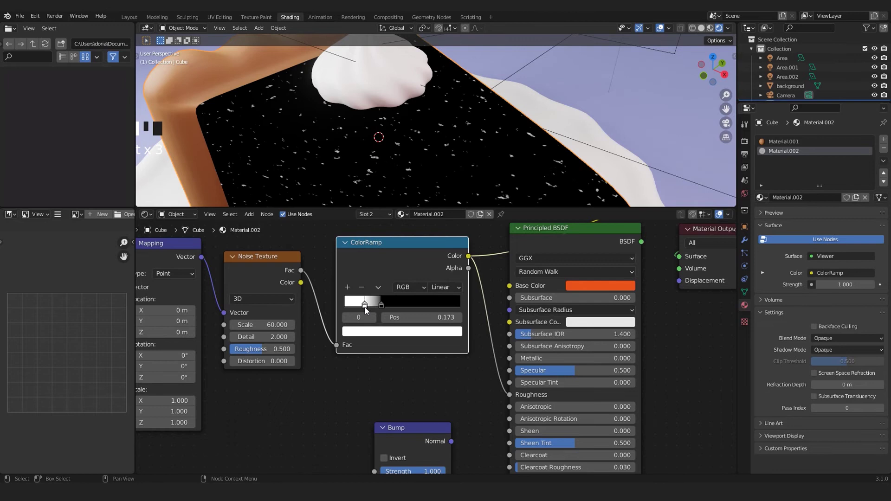
mouse_move(383, 307)
mouse_down()
mouse_move(413, 301)
mouse_move(382, 302)
mouse_up()
click(396, 302)
- Send the Principled BSDF back to the Material Output in place of the preview and inspect the filling's reflections
ctrl+shift+click(586, 332)
scroll(571, 302, down, 2)
middle_drag(455, 198, 410, 149)
scroll(410, 149, up, 5)
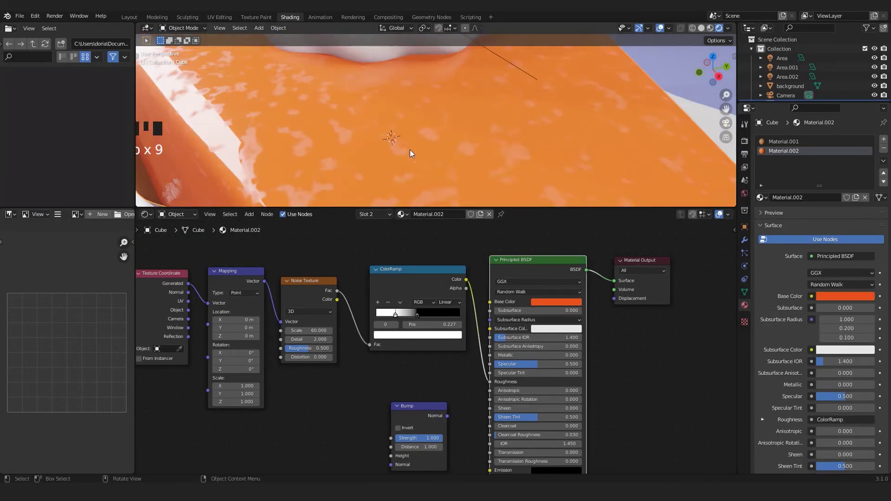
- Move the ColorRamp's black stop to position 0.437 and place the white stop beyond it, nearer the ramp's end
scroll(416, 338, up, 2)
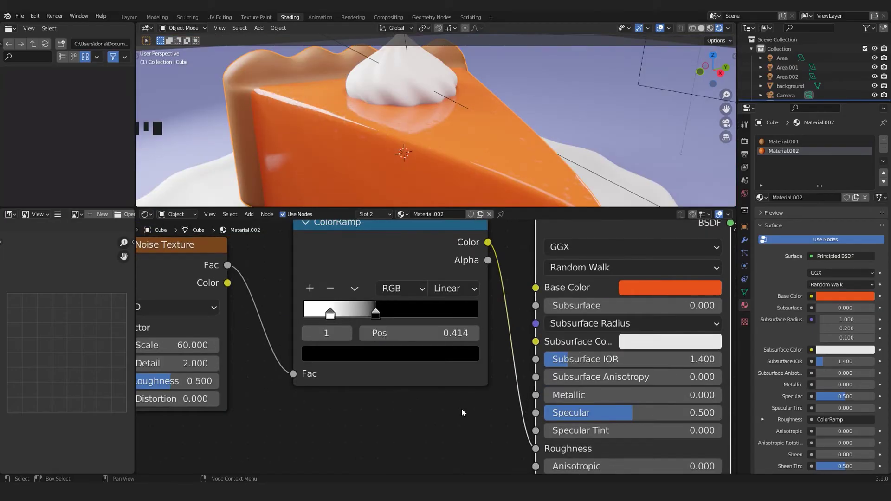
scroll(364, 118, up, 3)
middle_drag(371, 151, 383, 169)
drag(330, 315, 417, 316)
drag(346, 315, 380, 308)
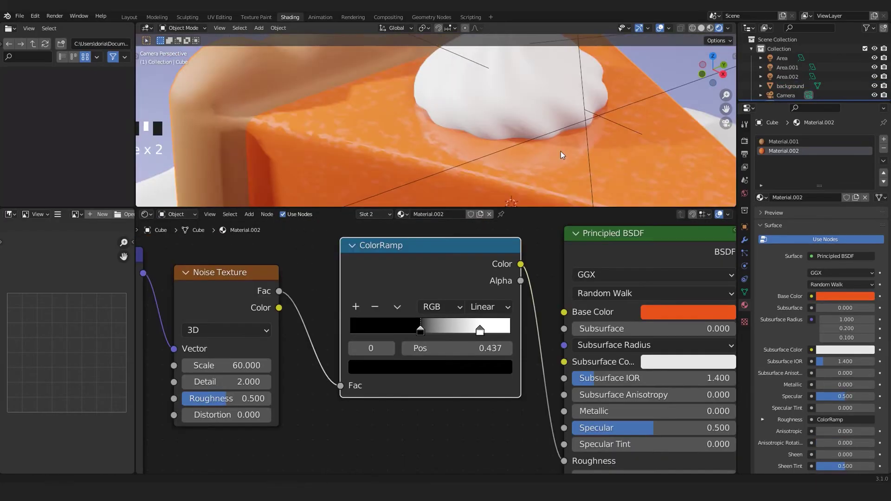
- Examine the roughness speckles on the filling's top and cut side from several angles and distances
shift+middle_drag(561, 152, 447, 117)
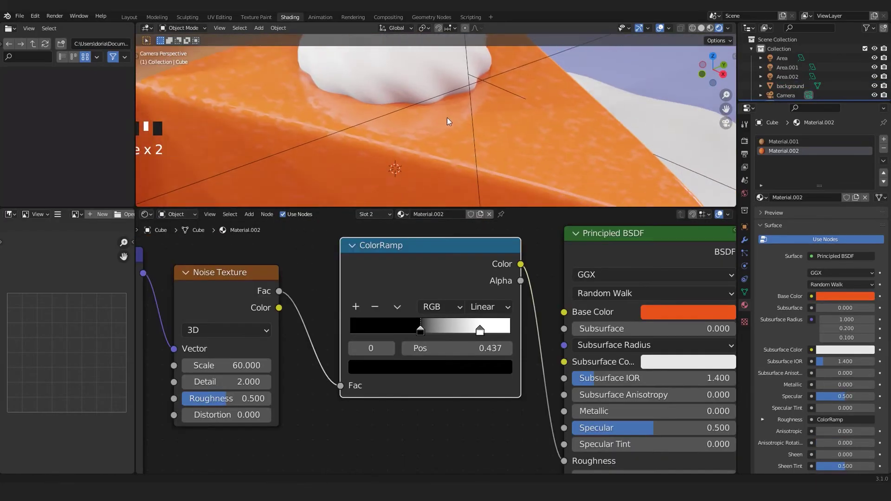
scroll(449, 120, up, 2)
scroll(552, 148, down, 3)
middle_drag(550, 144, 479, 111)
scroll(503, 75, up, 3)
scroll(503, 75, down, 3)
middle_drag(470, 143, 441, 176)
scroll(356, 327, down, 3)
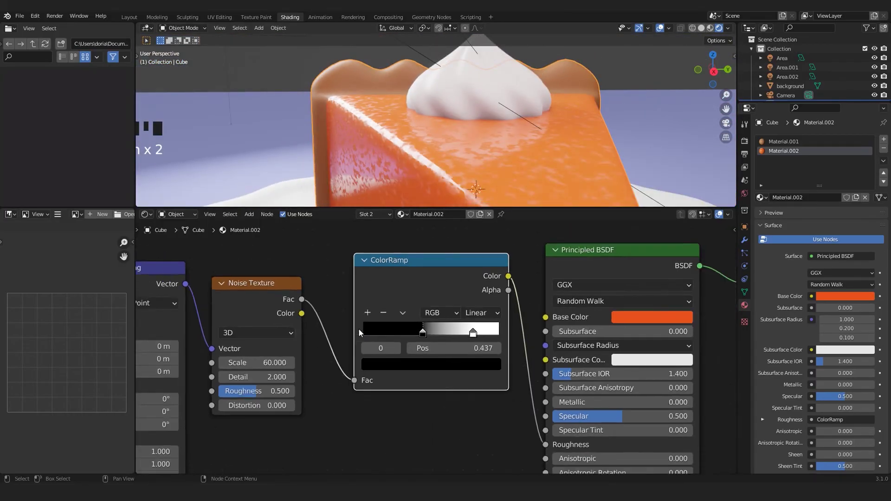
- Move the Bump node up below the ColorRamp and connect the Noise Texture's Fac output to its Height input
middle_drag(384, 404, 417, 370)
drag(448, 396, 449, 371)
middle_drag(453, 191, 475, 143)
key(KP_0)
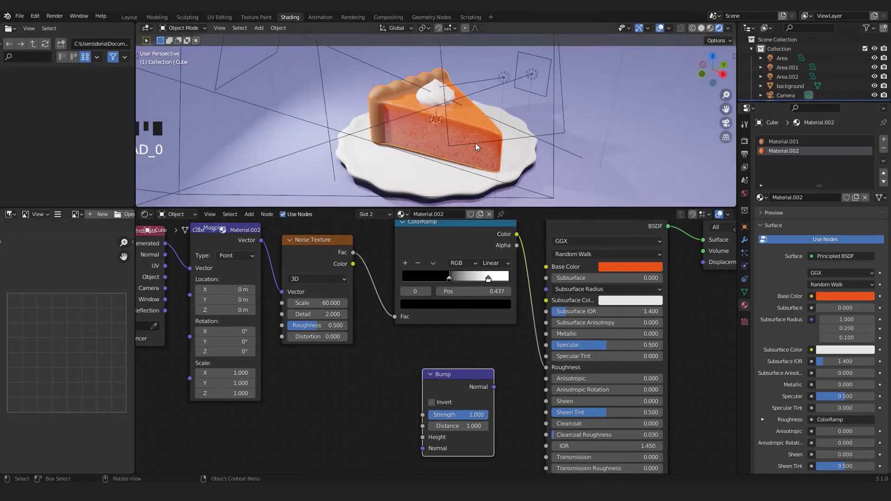
scroll(476, 143, up, 6)
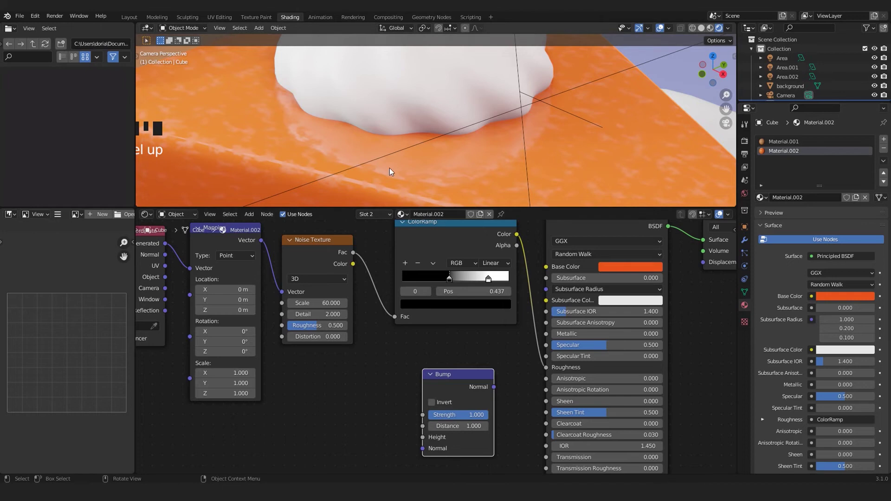
scroll(486, 138, down, 2)
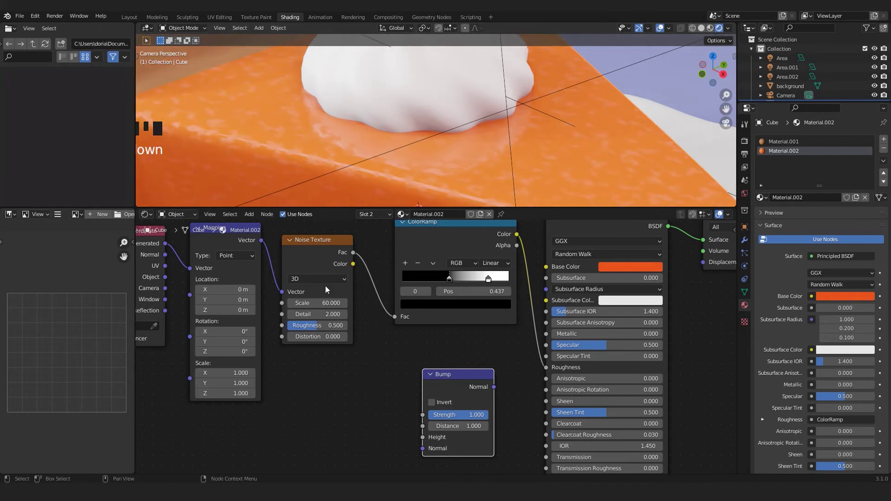
drag(353, 253, 363, 275)
drag(387, 372, 423, 437)
- Connect the Bump node's Normal output to the Normal input of the Principled BSDF
middle_drag(505, 416, 414, 384)
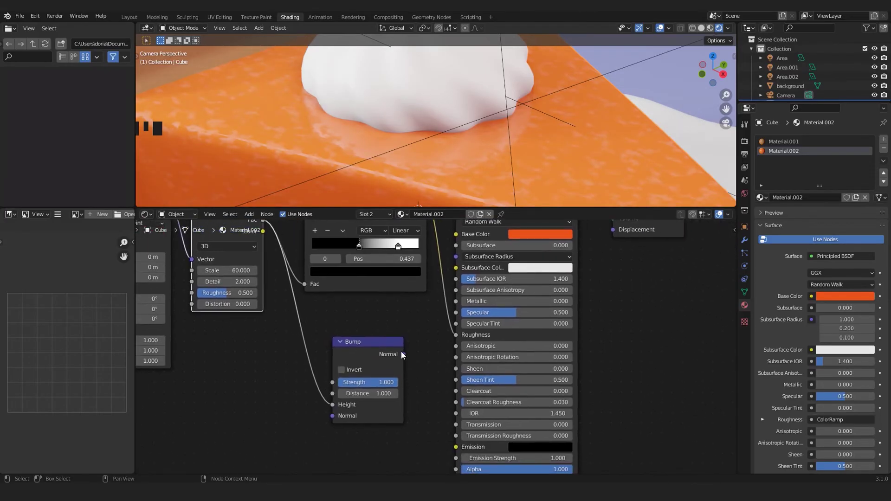
drag(404, 355, 441, 438)
middle_drag(408, 436, 400, 373)
scroll(403, 328, up, 2)
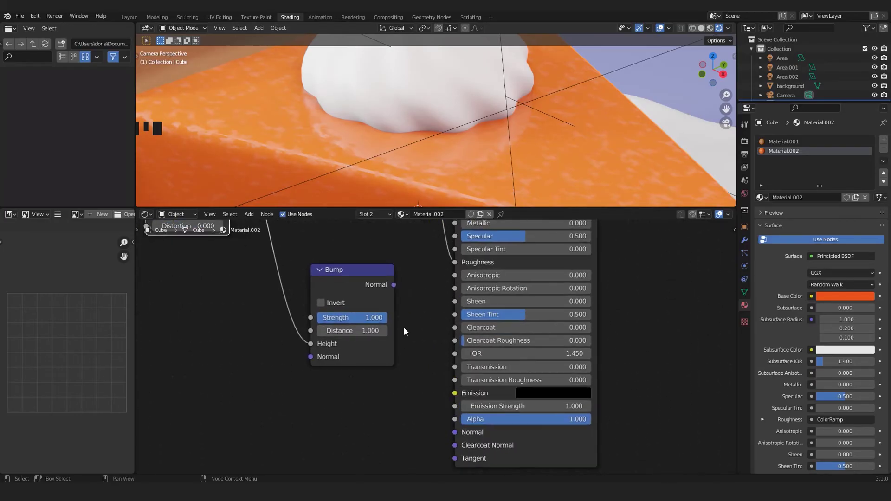
drag(394, 285, 455, 432)
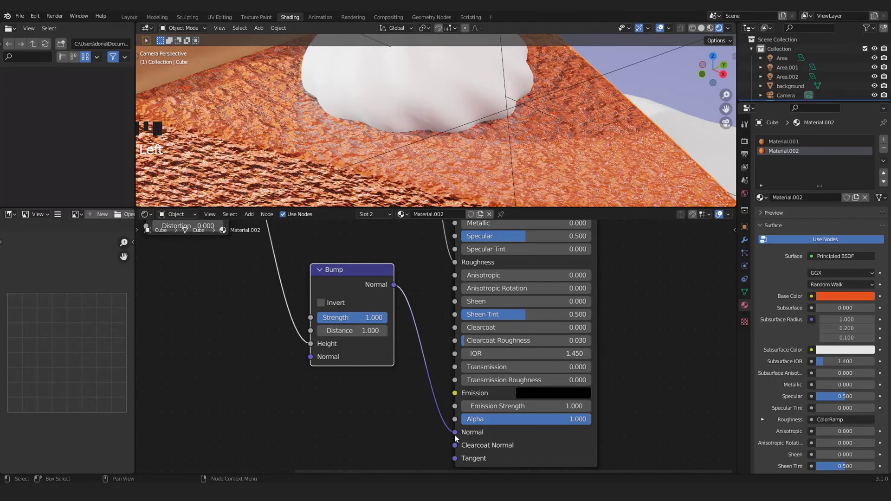
- Set the Bump node's Strength to 0.1 to soften the filling's surface relief
scroll(338, 138, down, 5)
scroll(365, 115, up, 5)
middle_drag(358, 112, 368, 142)
scroll(268, 313, up, 3)
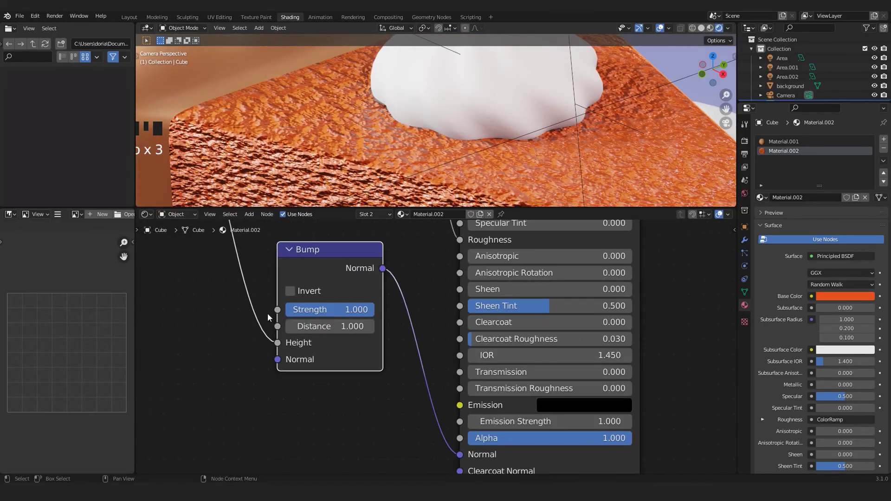
middle_drag(268, 313, 366, 334)
scroll(366, 334, up, 1)
drag(426, 326, 353, 325)
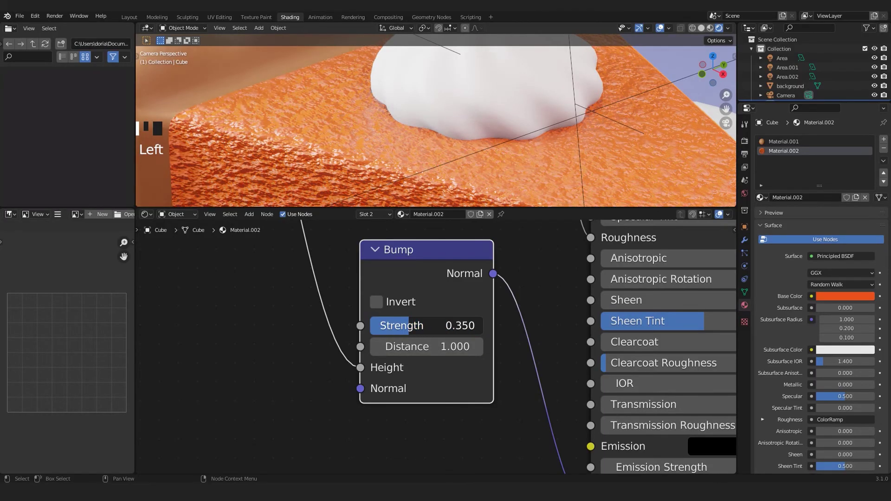
click(408, 325)
click(402, 325)
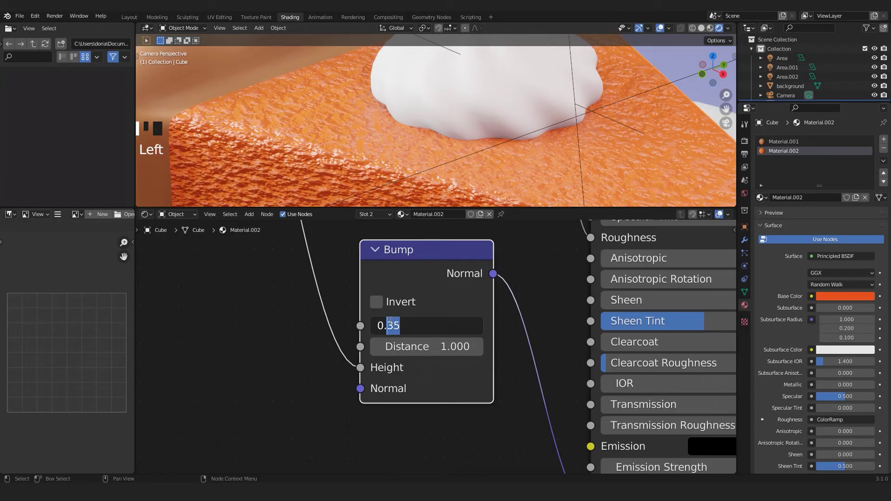
click(536, 321)
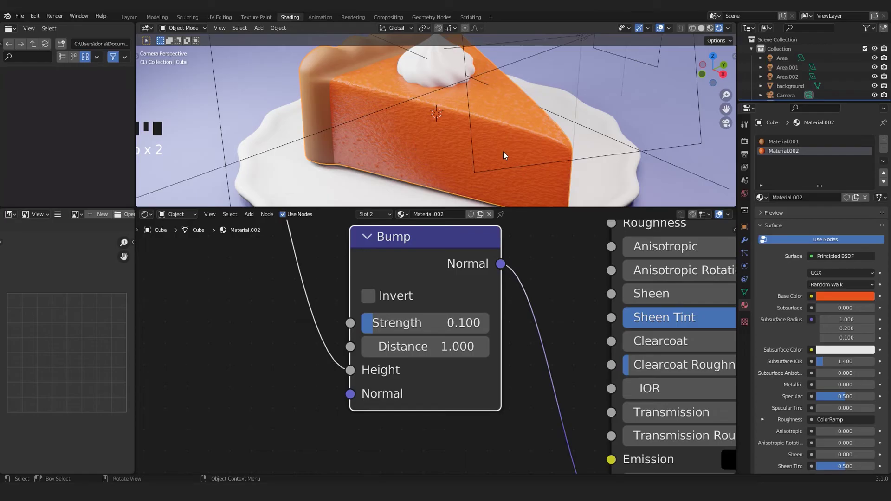
- Add a third material slot with a new material to the pie slice and enter Edit Mode
click(883, 139)
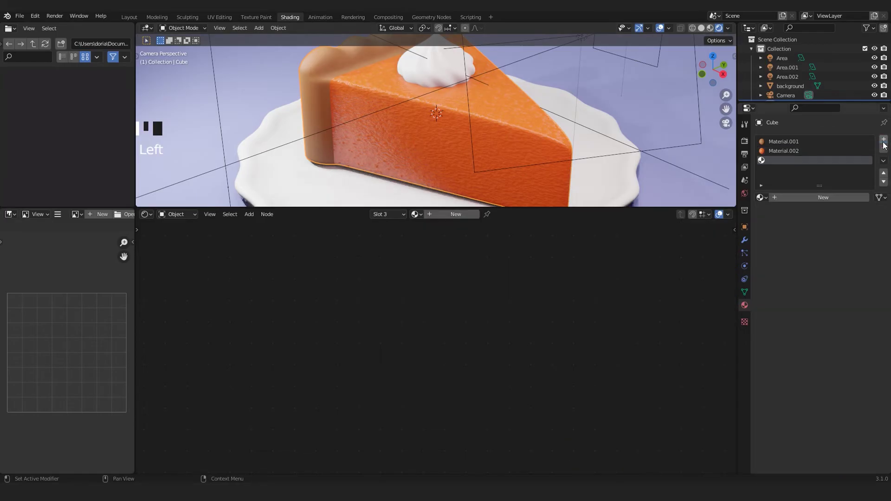
click(808, 200)
key(Tab)
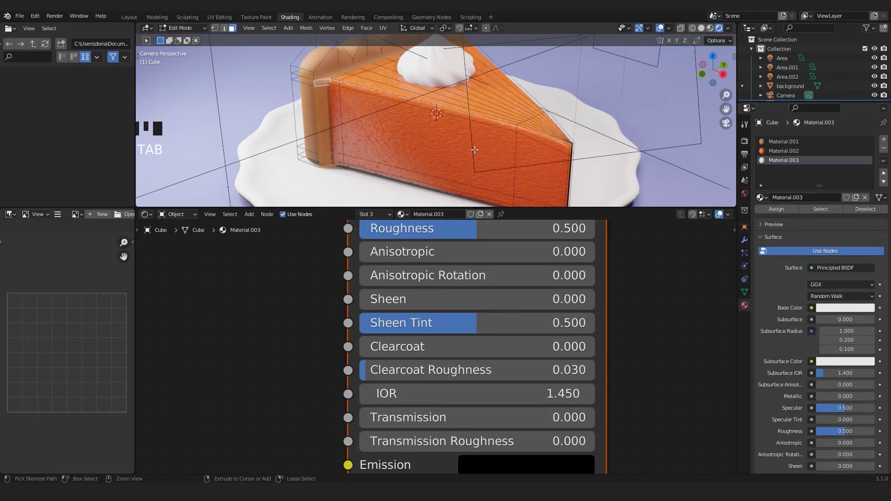
- Turn off the viewport display of the slice's Subdivision modifier
click(784, 150)
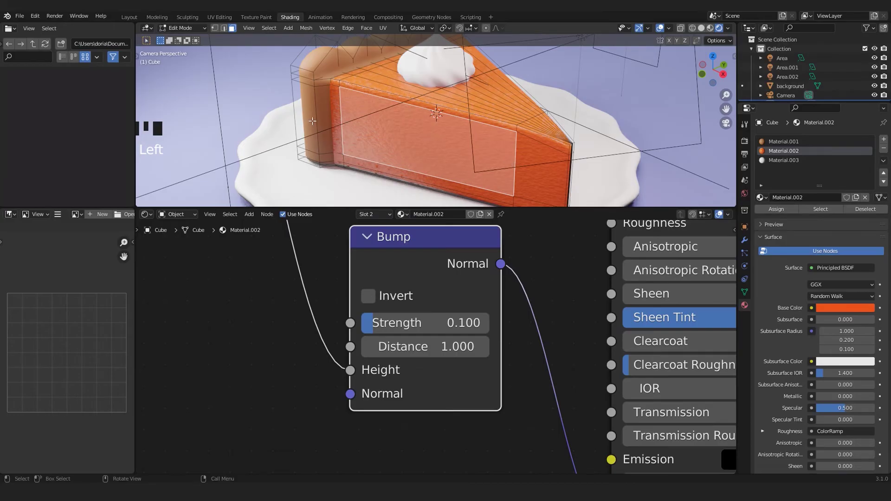
scroll(723, 90, up, 2)
click(745, 240)
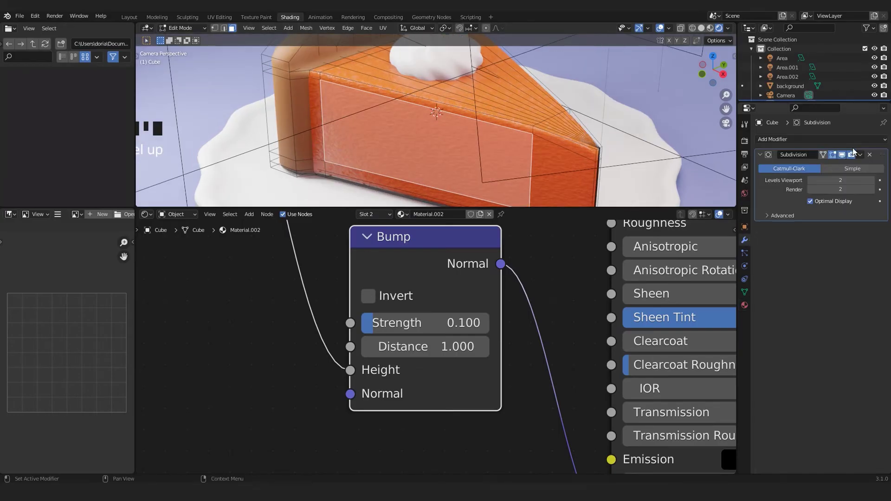
click(842, 155)
- Isolate the slice in solid shading by hiding the other objects, enlarge the 3D viewport and open the mesh for editing
middle_drag(441, 139, 417, 129)
key(Tab)
key(shift+h)
click(702, 28)
drag(390, 209, 390, 321)
key(Tab)
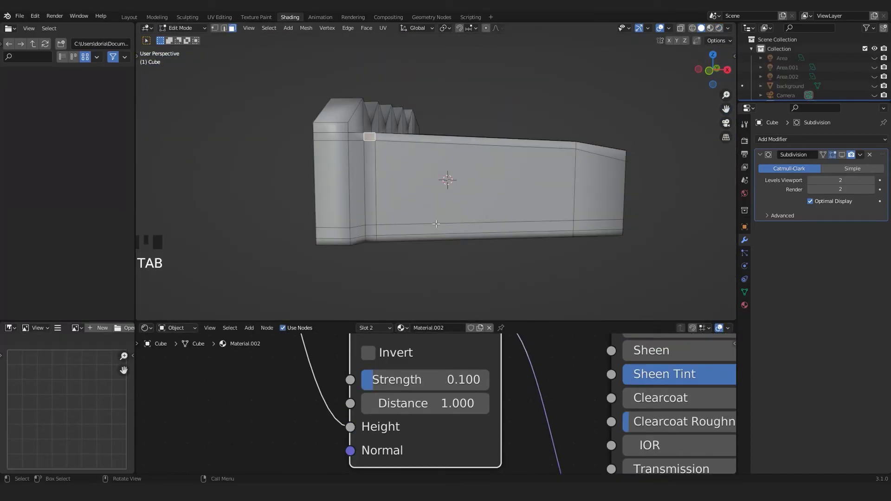
ctrl+click(390, 237)
scroll(390, 238, down, 2)
scroll(422, 179, up, 2)
middle_drag(399, 218, 292, 246)
scroll(471, 180, up, 2)
key(ctrl+z)
key(ctrl+z)
key(ctrl+z)
- Assign the new third material to the faces of the filling's cut side, using material preview shading, and return to Object Mode
click(468, 186)
click(480, 185)
ctrl+click(479, 185)
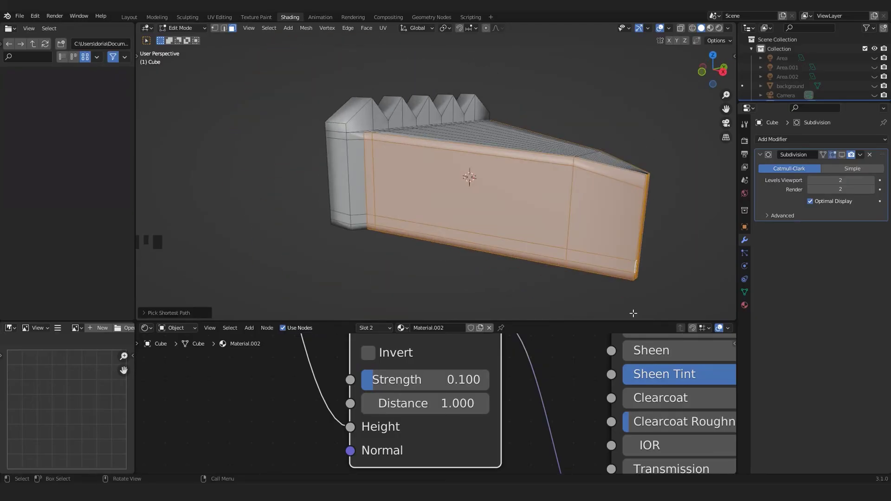
click(710, 28)
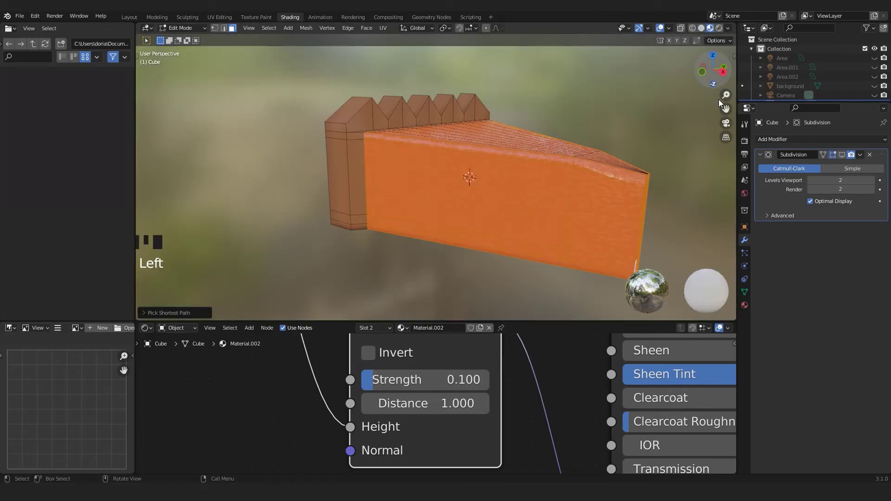
click(745, 304)
click(770, 162)
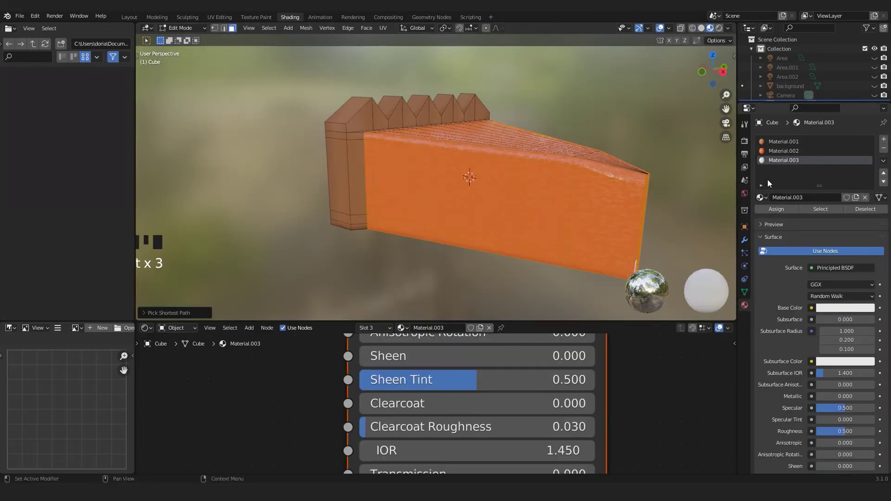
click(776, 209)
key(Tab)
scroll(599, 190, down, 3)
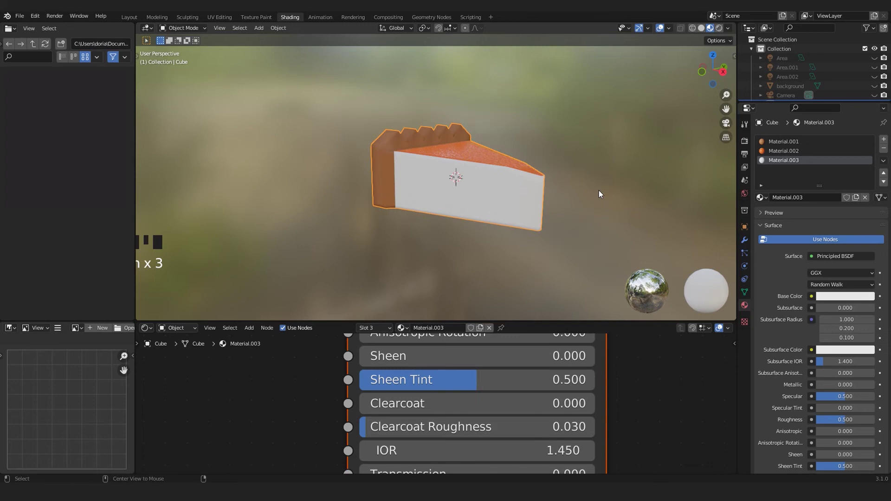
- Unhide all scene objects and frame the slice on its plate through the camera, keeping the slice selected
key(alt+h)
key(KP_0)
click(626, 133)
click(444, 158)
scroll(450, 167, down, 3)
shift+middle_drag(455, 176, 449, 158)
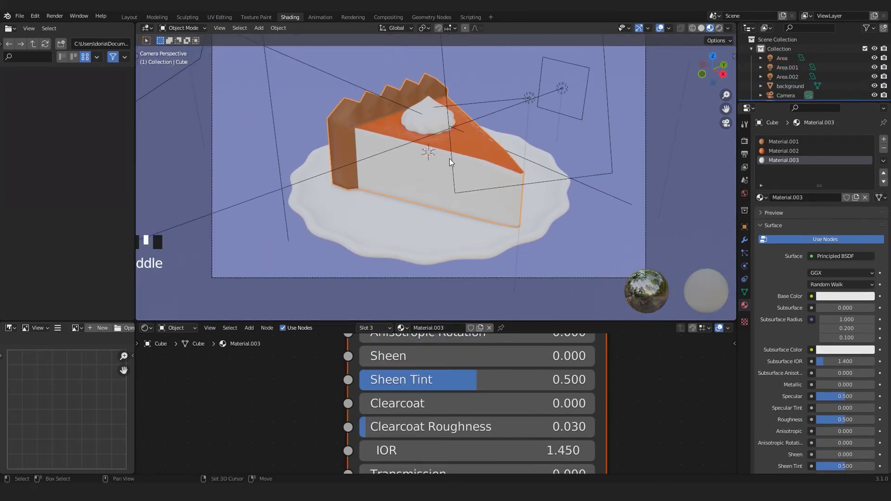
scroll(450, 158, up, 2)
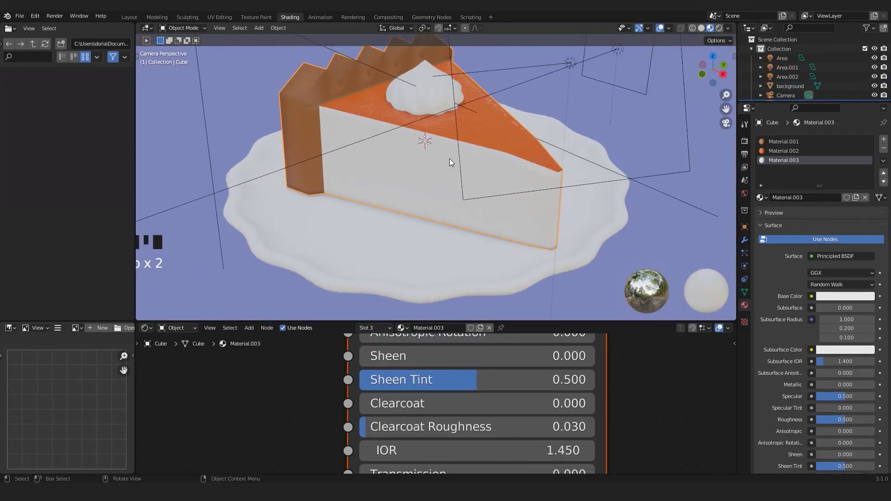
- Enlarge the node editor and bring the third material's Principled BSDF and Material Output into view
drag(422, 319, 408, 217)
scroll(361, 361, down, 4)
middle_drag(360, 363, 372, 460)
click(686, 85)
click(510, 104)
middle_drag(511, 105, 524, 143)
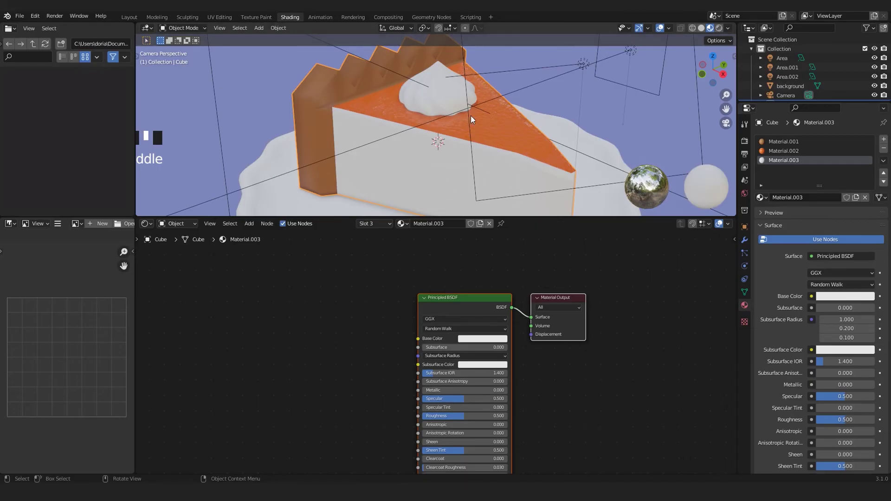
- Copy the filling-top material Material.002 and paste its node setup into the cut-side material Material.003
scroll(453, 101, up, 2)
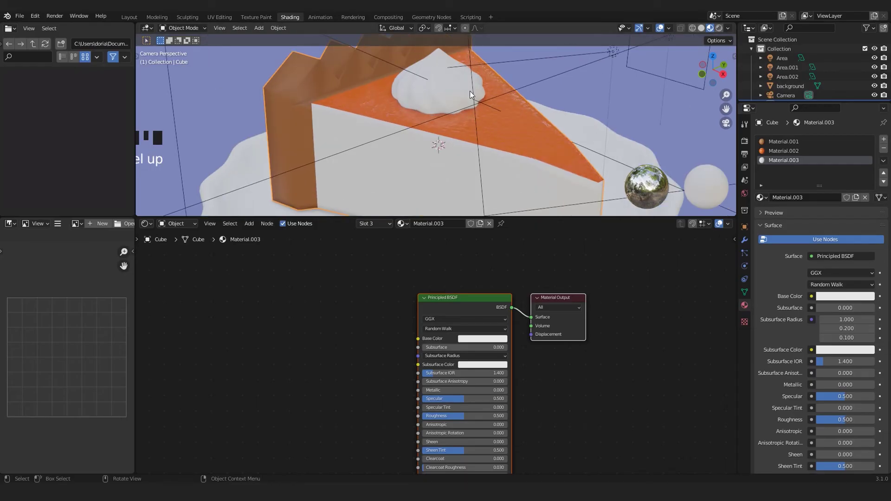
click(807, 149)
click(883, 163)
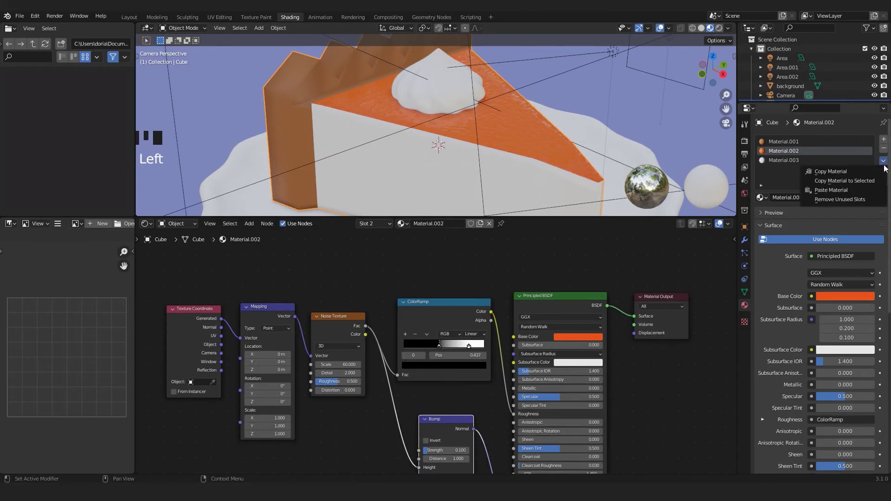
click(824, 172)
click(787, 159)
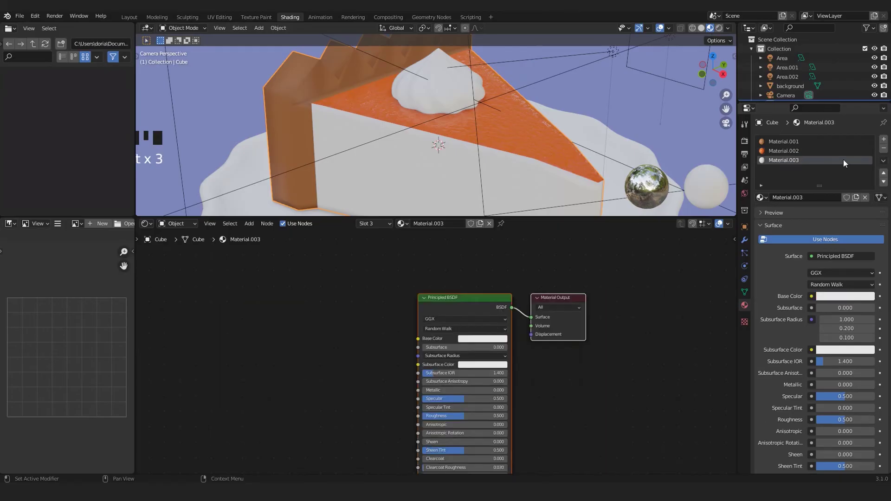
click(883, 161)
click(842, 189)
- Add a MixRGB node and place it between the ColorRamp and Principled BSDF, shifting the texture nodes away to make room
scroll(553, 333, up, 5)
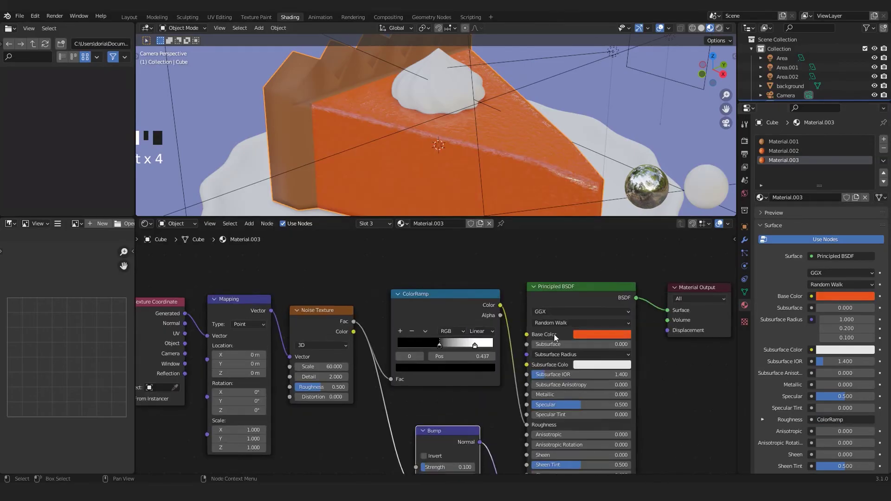
middle_drag(504, 351, 495, 353)
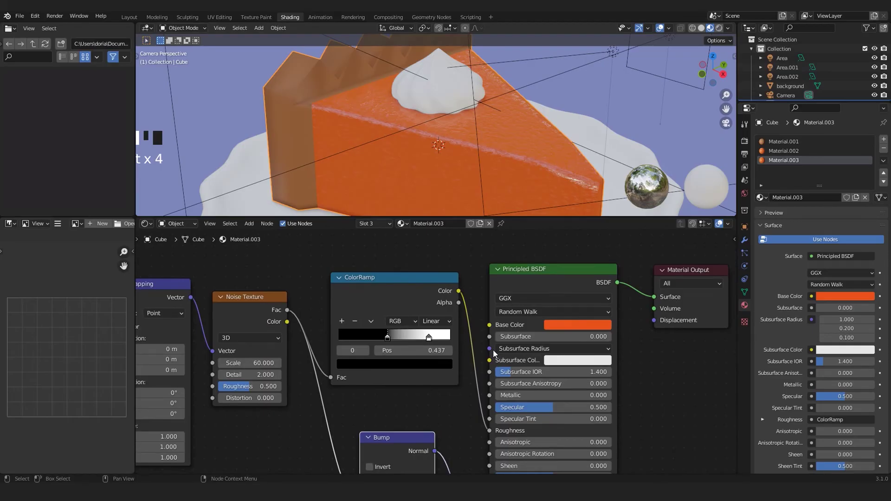
text(i)
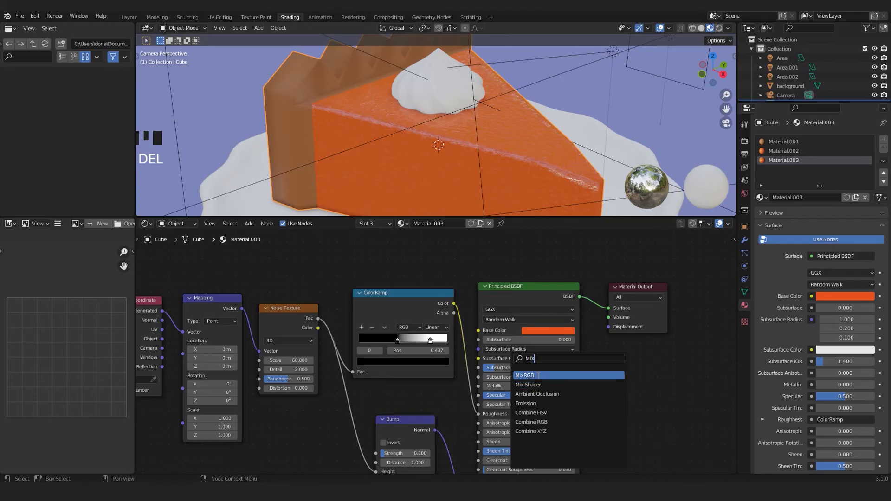
click(538, 375)
click(667, 376)
scroll(186, 308, down, 2)
drag(180, 289, 400, 369)
key(g)
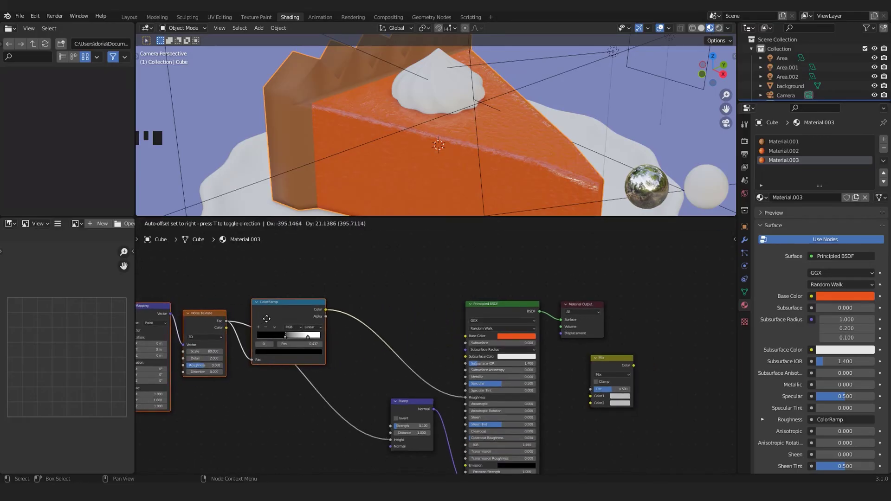
click(274, 346)
scroll(440, 356, up, 2)
drag(643, 365, 389, 264)
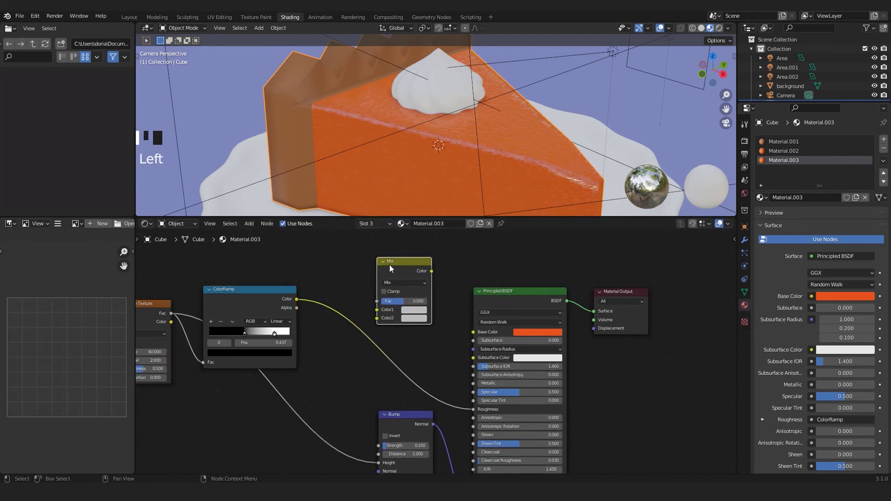
scroll(404, 346, up, 2)
middle_drag(413, 346, 425, 355)
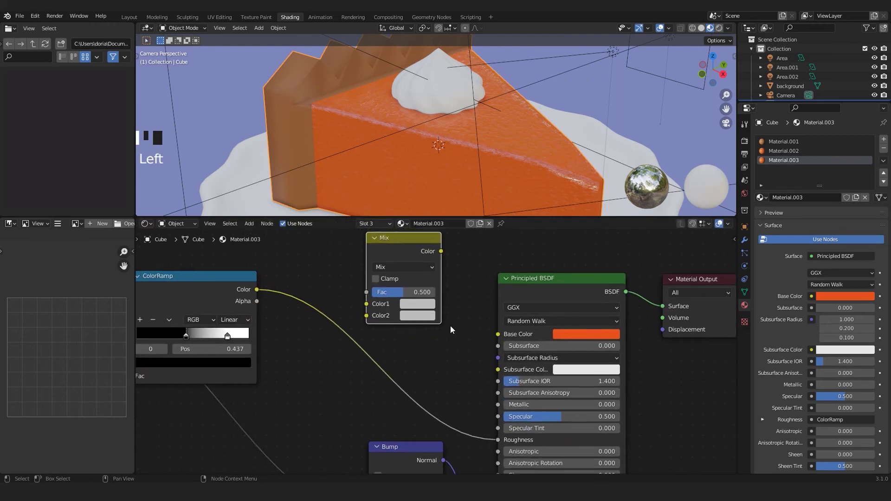
- Set the Mix node's Color1 to the Principled BSDF's orange base color, hex E7511C
click(420, 303)
click(487, 255)
click(591, 333)
click(591, 333)
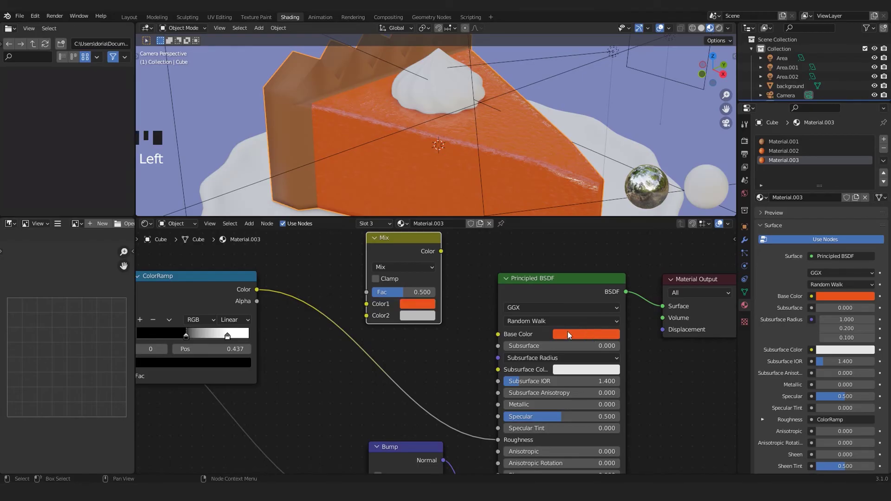
click(432, 304)
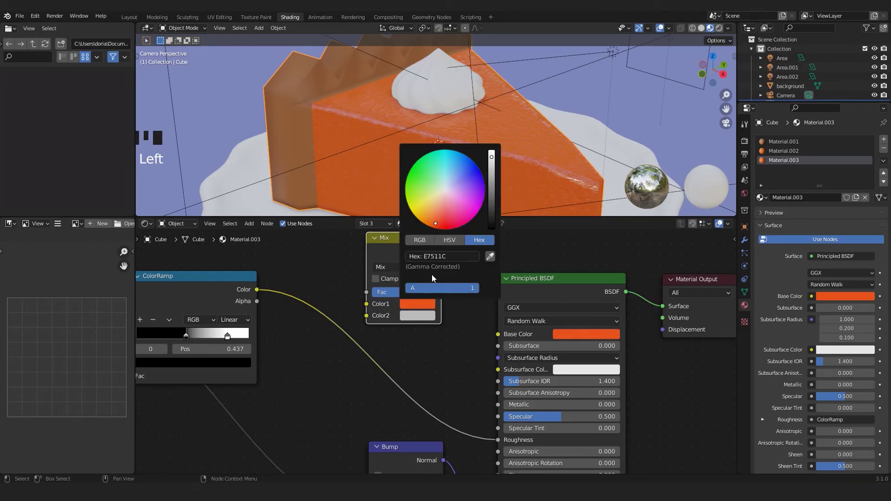
click(436, 258)
text(E)
click(449, 355)
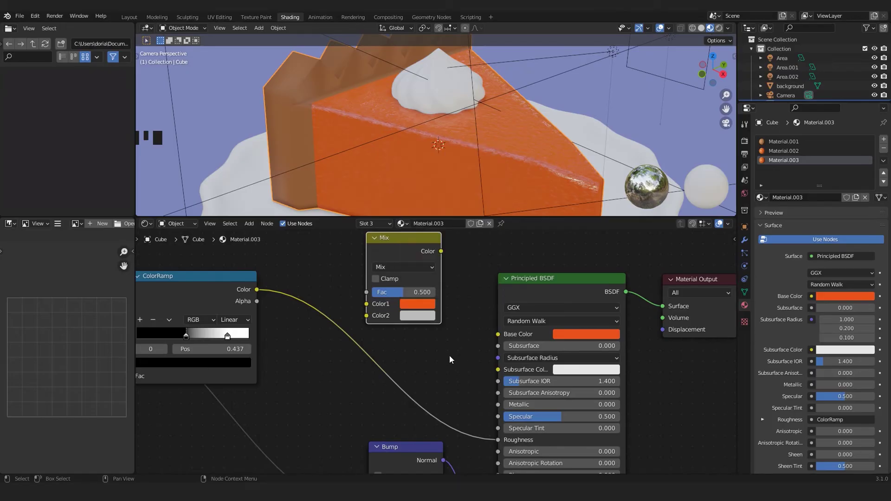
- Connect the Mix node's Color output to the Principled BSDF's Base Color
scroll(442, 170, up, 2)
scroll(402, 240, up, 1)
drag(402, 240, 502, 332)
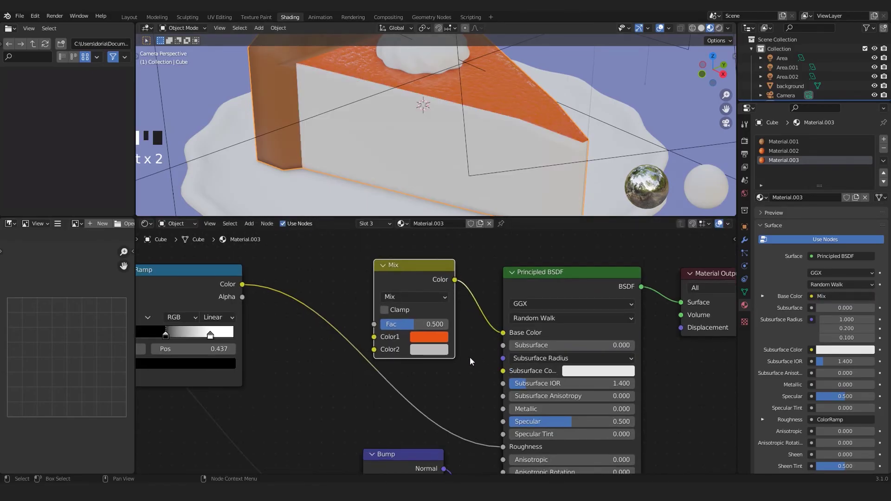
- Set the Mix node's Color2 to the darker orange hex 9C370D and its factor to 0.583
scroll(470, 361, down, 5)
scroll(493, 136, up, 3)
scroll(412, 291, up, 5)
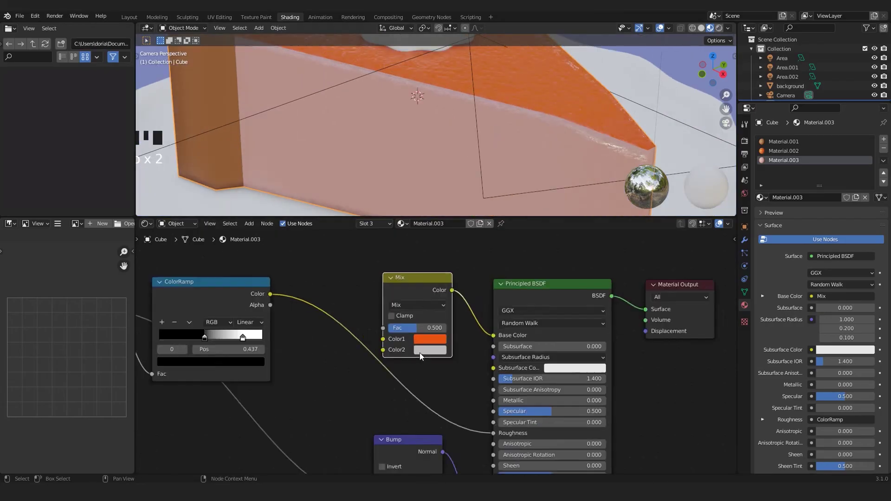
scroll(420, 353, up, 4)
click(451, 357)
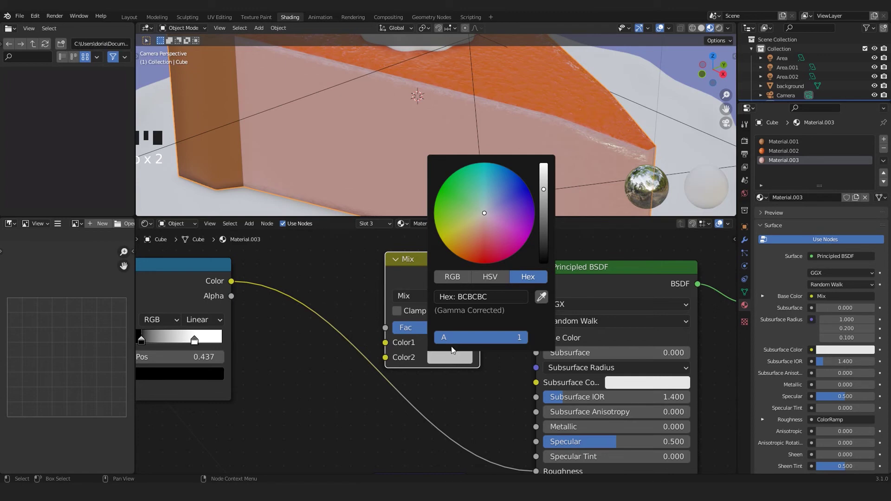
text(9C370D)
key(Return)
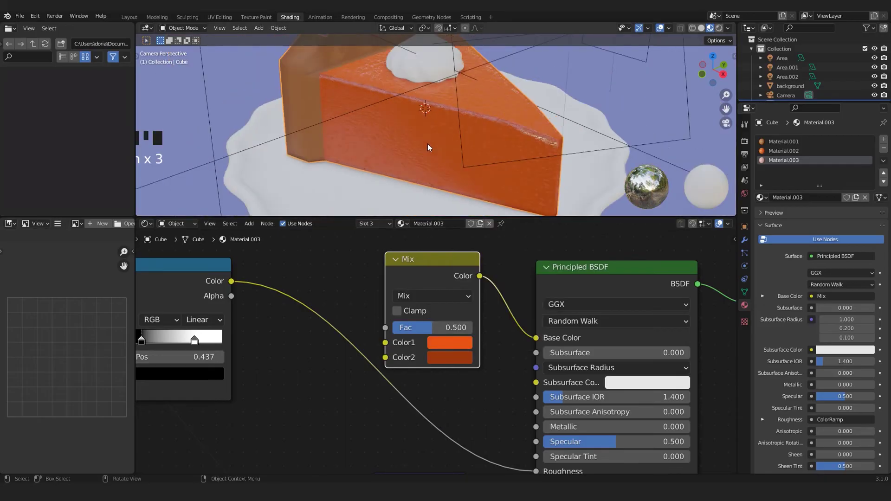
scroll(444, 123, up, 1)
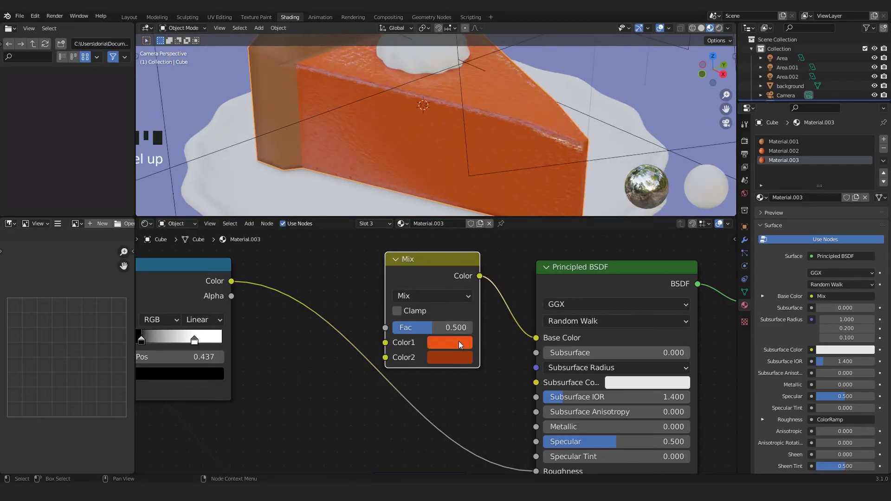
mouse_move(431, 327)
mouse_down()
mouse_move(466, 328)
mouse_move(440, 331)
mouse_up()
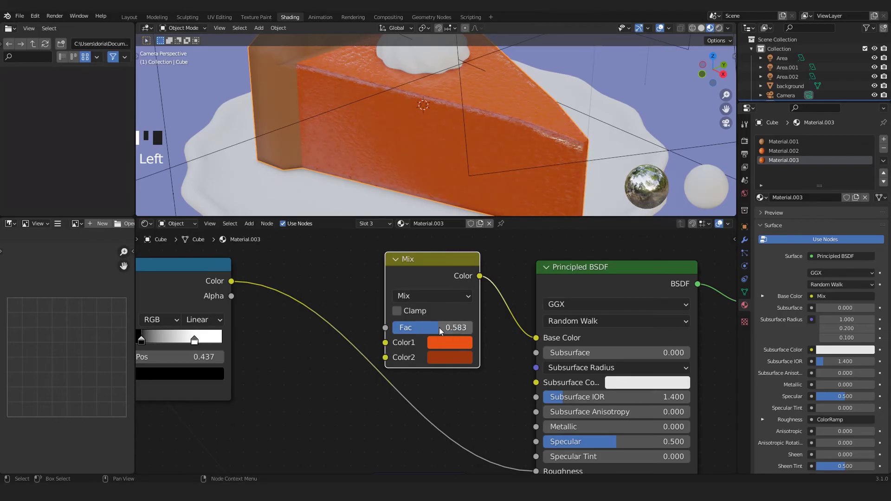
- Move the ColorRamp and the texture nodes feeding it closer to the Mix node
scroll(435, 331, down, 2)
scroll(372, 343, down, 3)
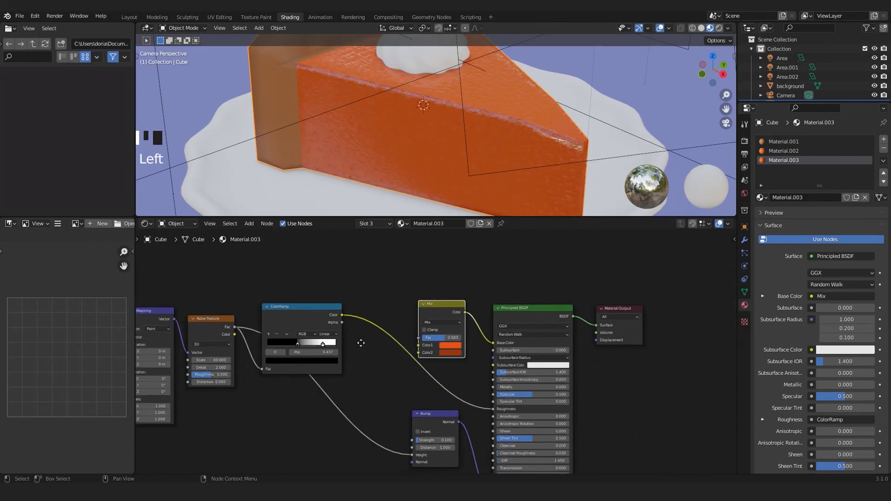
middle_drag(350, 345, 421, 328)
drag(143, 280, 348, 343)
scroll(377, 341, up, 2)
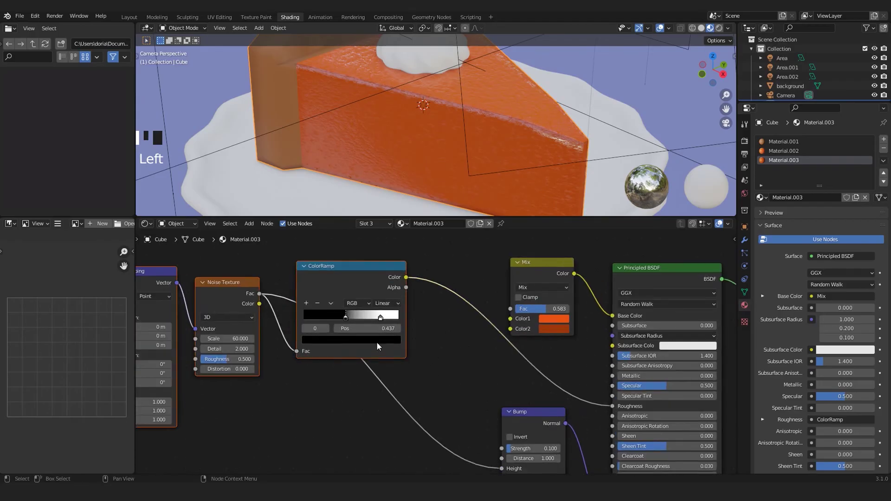
key(g)
click(397, 286)
- Disconnect the ColorRamp from the Principled BSDF's Roughness and link its Color output to the Mix node's Fac
scroll(410, 347, up, 1)
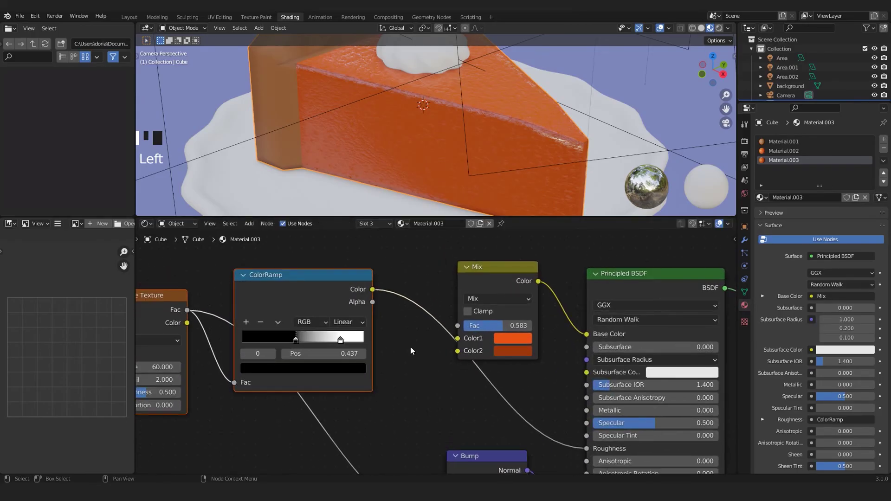
scroll(441, 340, up, 1)
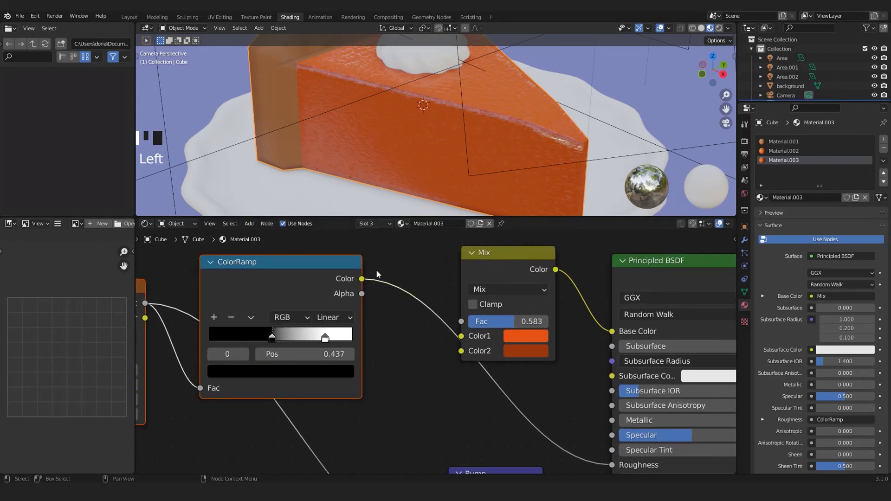
drag(365, 281, 415, 274)
key(Escape)
scroll(436, 350, down, 1)
drag(574, 442, 552, 438)
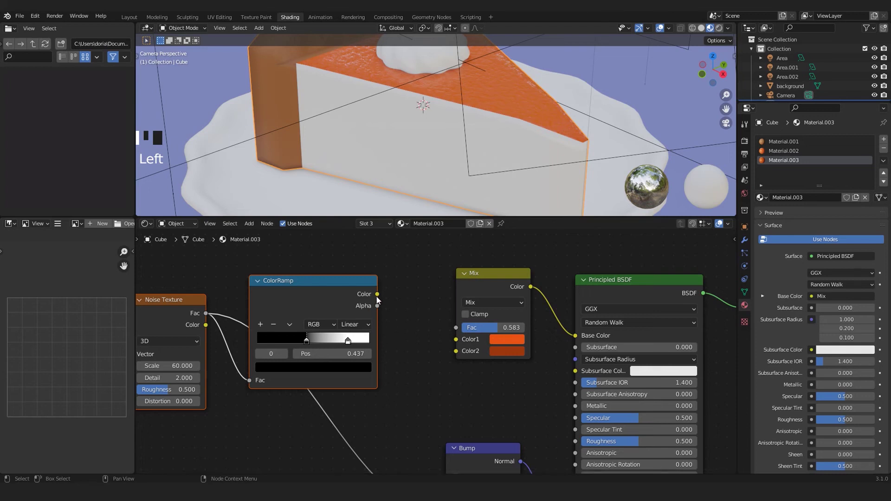
scroll(377, 298, up, 1)
drag(367, 288, 381, 300)
drag(428, 342, 460, 324)
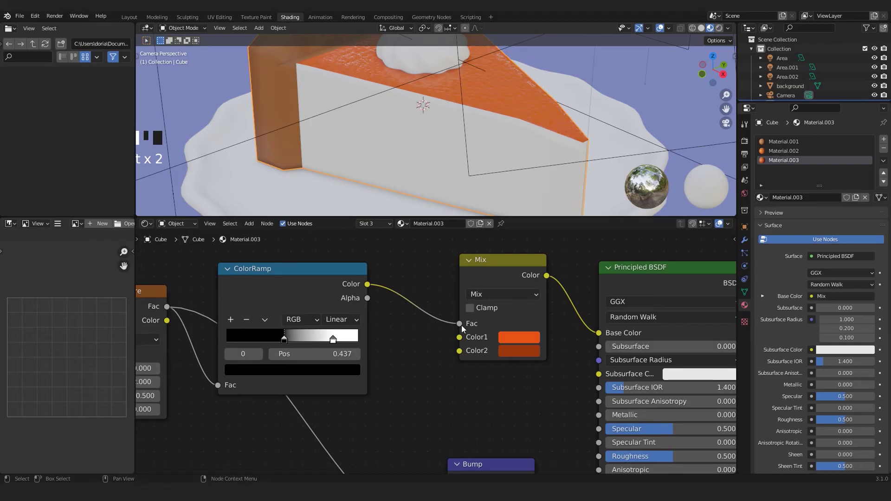
- Preview the ColorRamp and Mix outputs on the slice up close, and return the preview to the Principled BSDF
ctrl+shift+click(290, 291)
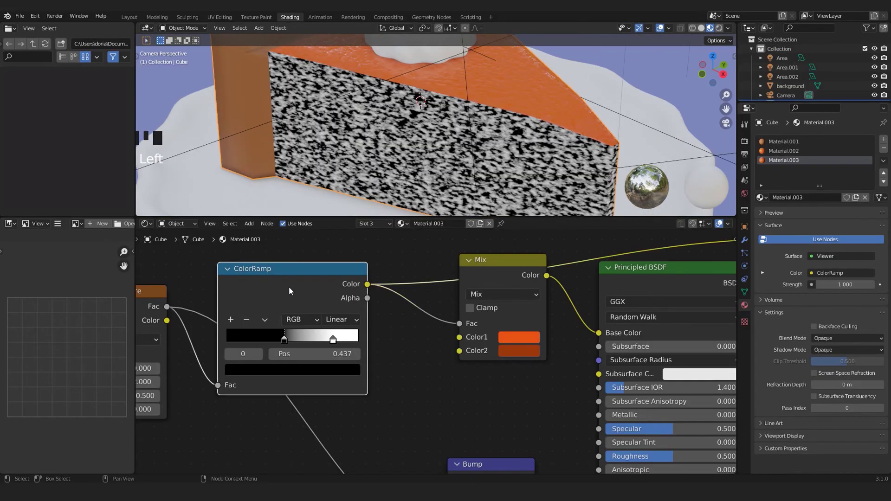
scroll(337, 147, up, 3)
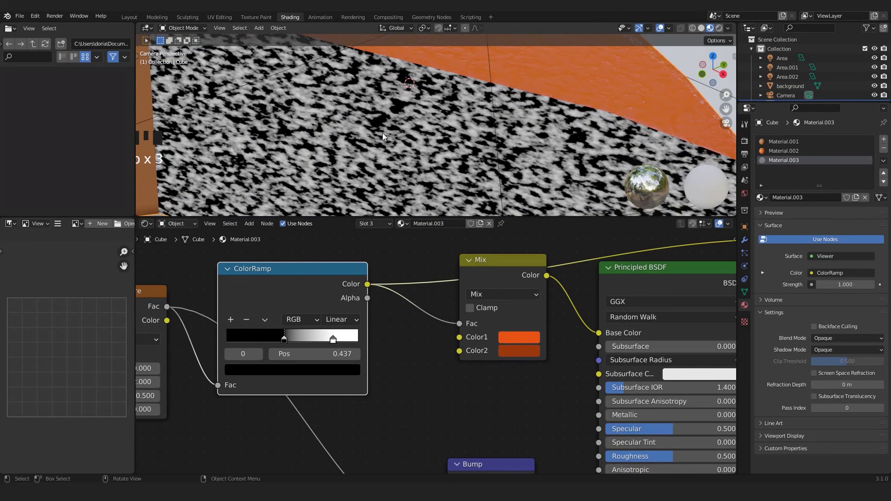
scroll(383, 137, down, 5)
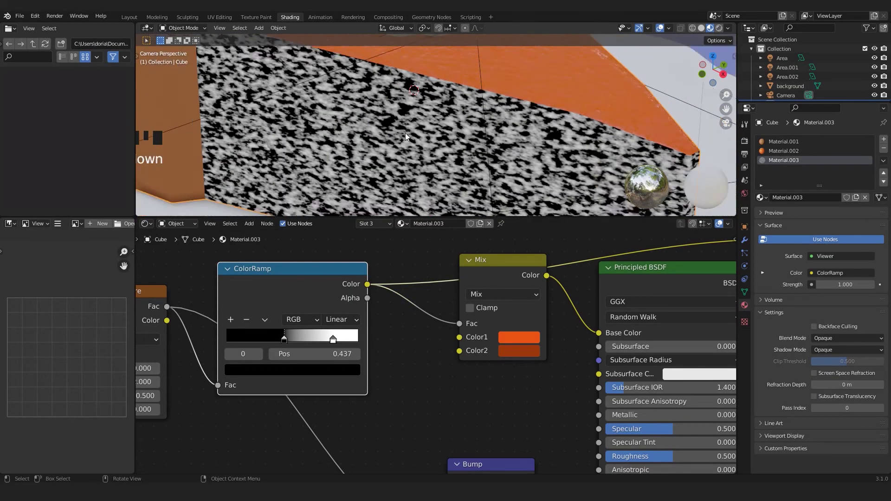
ctrl+shift+click(497, 273)
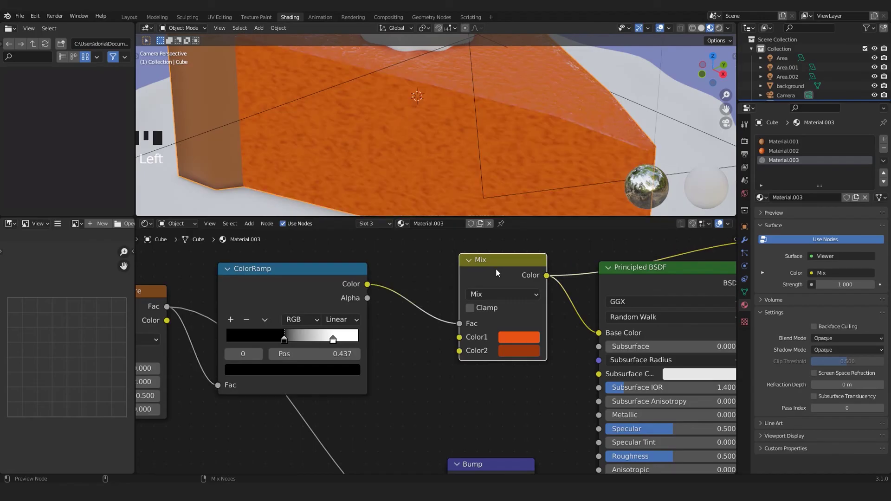
scroll(397, 162, up, 3)
scroll(398, 140, up, 2)
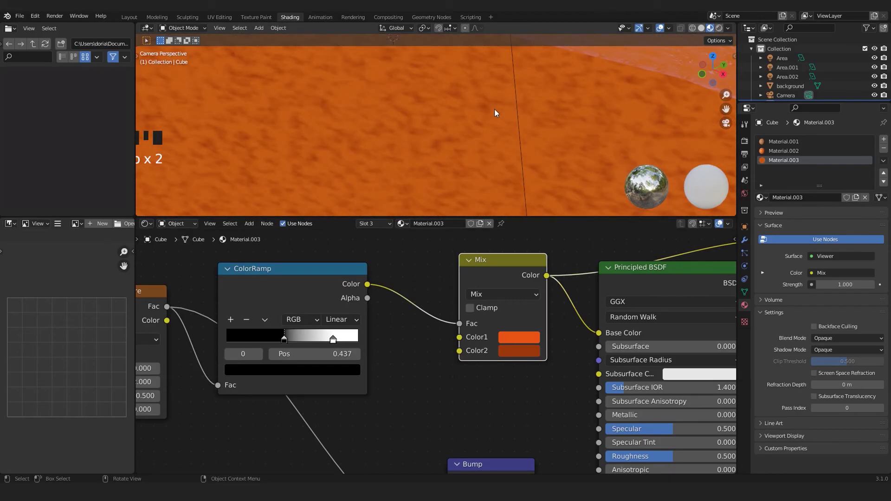
scroll(416, 136, up, 6)
scroll(417, 132, down, 3)
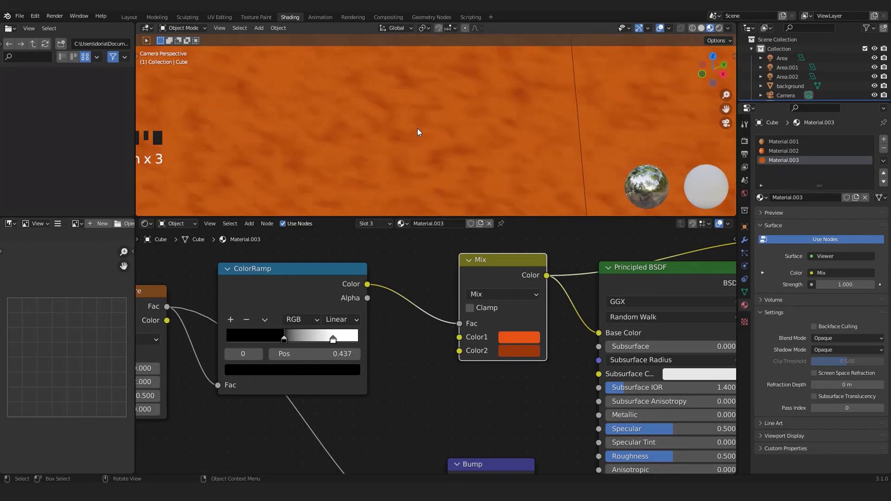
scroll(417, 132, down, 9)
ctrl+shift+click(642, 286)
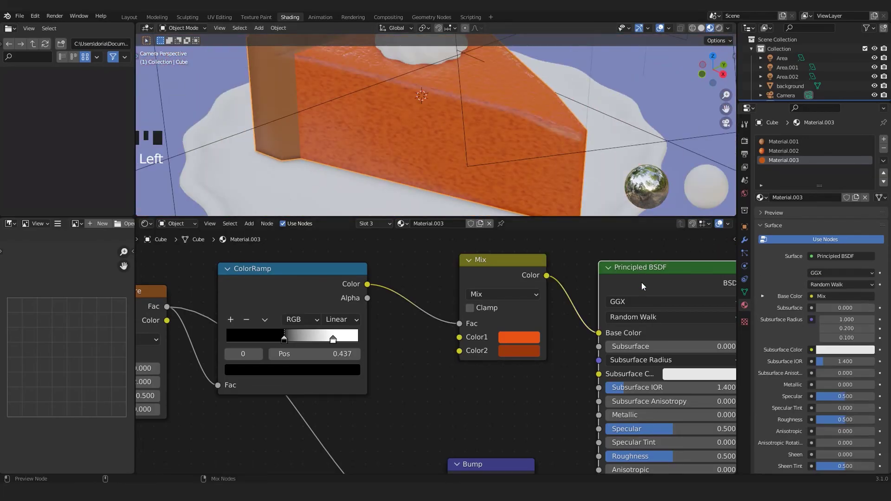
- Link the Mix node's Color output to the Principled BSDF's Roughness as well
scroll(494, 316, down, 2)
scroll(447, 371, up, 3)
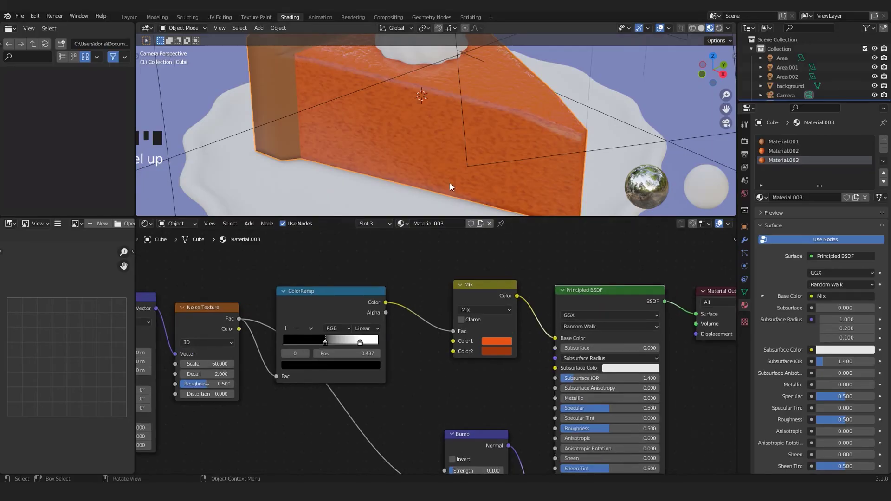
scroll(418, 374, up, 1)
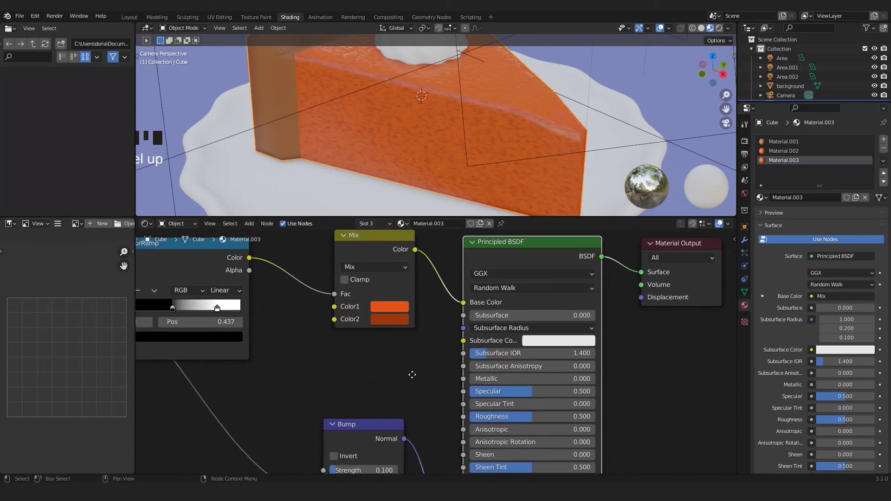
scroll(416, 361, down, 1)
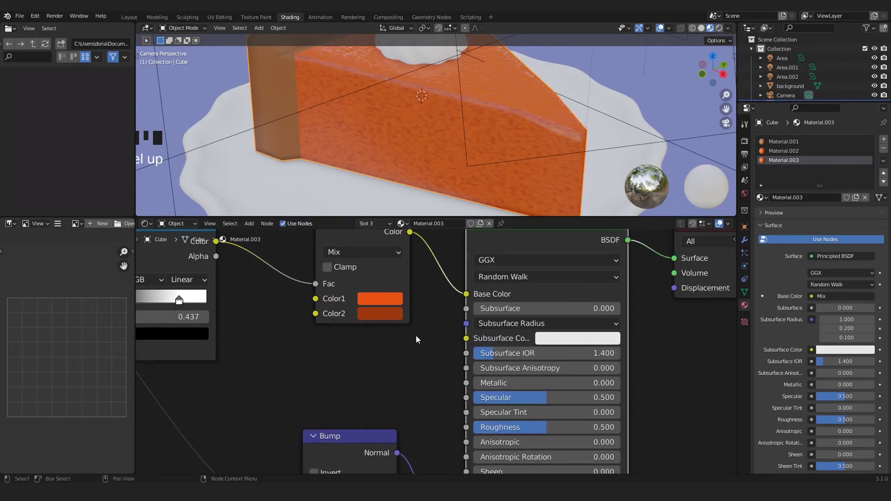
scroll(404, 254, down, 1)
click(414, 256)
drag(415, 257, 424, 293)
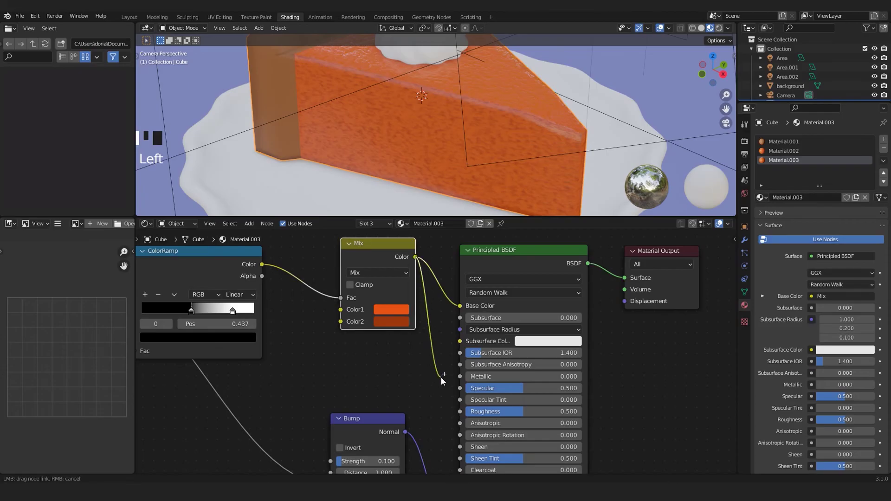
drag(452, 395, 461, 411)
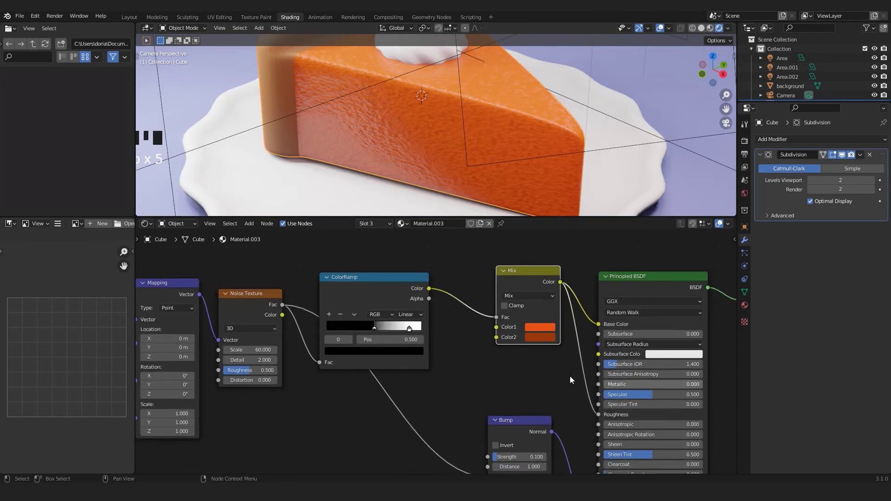
- Lower the Principled BSDF's Specular to 0.250 and check the cut side in the rendered camera view
middle_drag(570, 375, 427, 353)
scroll(427, 353, up, 2)
drag(533, 384, 502, 383)
scroll(508, 131, down, 5)
scroll(526, 131, up, 3)
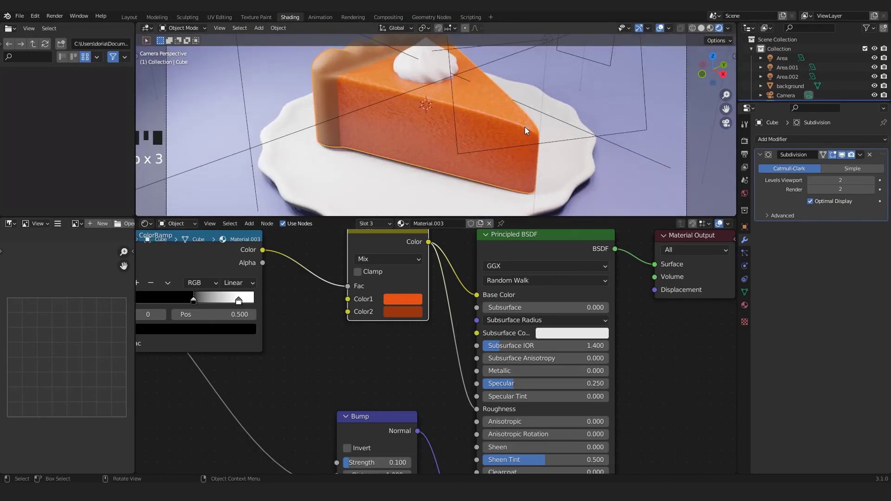
ctrl+middle_drag(411, 143, 395, 154)
scroll(349, 154, down, 4)
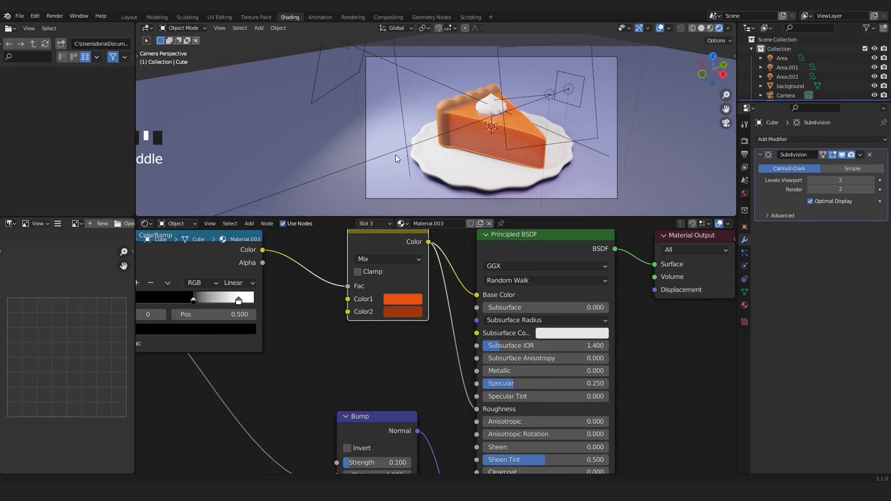
scroll(395, 154, down, 1)
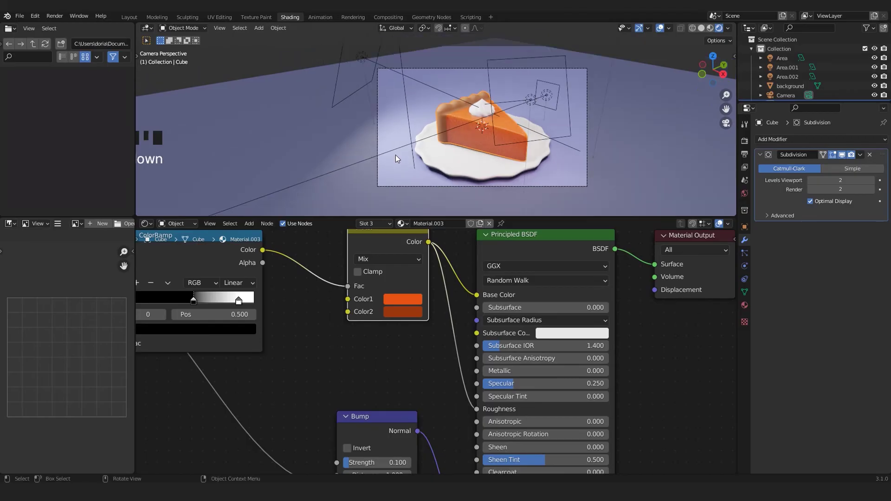
- In the Layout workspace, open the slice's mesh for vertex editing in a wireframe view from above
click(121, 18)
scroll(375, 191, up, 4)
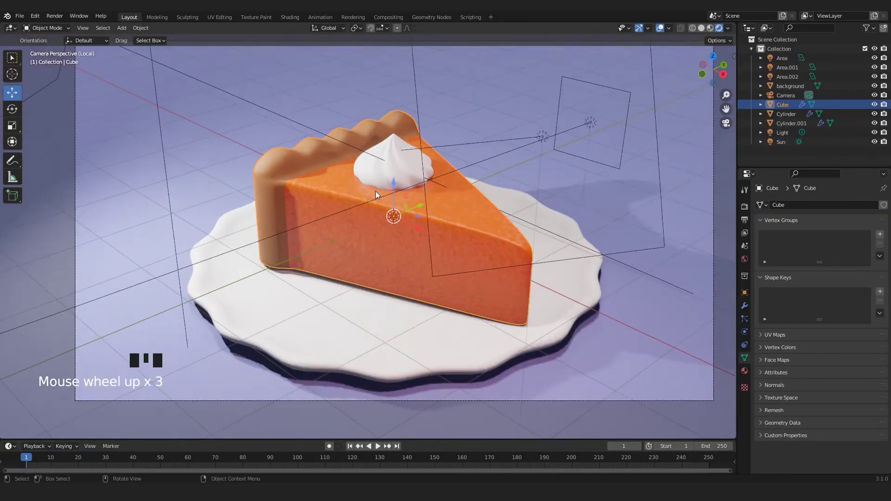
key(KP_7)
key(Tab)
scroll(523, 215, down, 6)
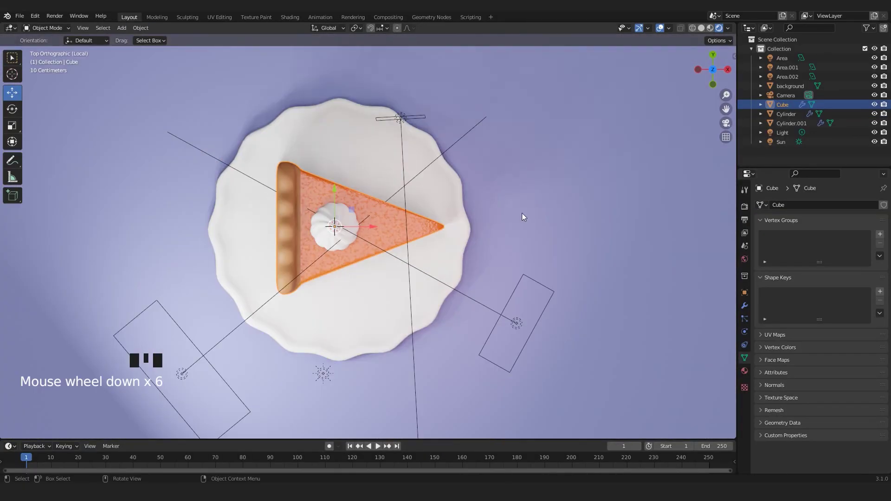
scroll(494, 213, up, 1)
scroll(495, 214, up, 1)
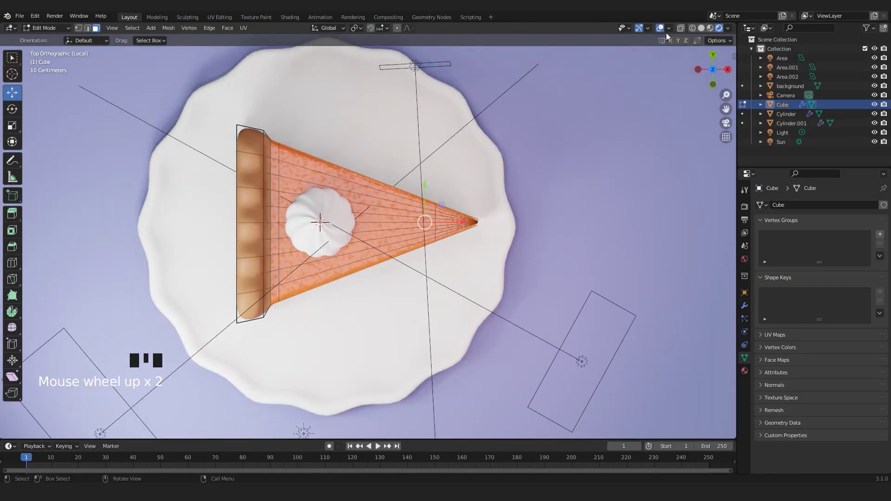
click(693, 28)
key(ctrl+1)
key(alt+z)
drag(609, 117, 410, 287)
drag(484, 222, 481, 223)
key(ctrl+z)
key(alt+z)
- Shorten the slice by moving all tip vertices about 0.46 m toward the crust along X with proportional editing
drag(552, 143, 360, 272)
drag(505, 223, 472, 225)
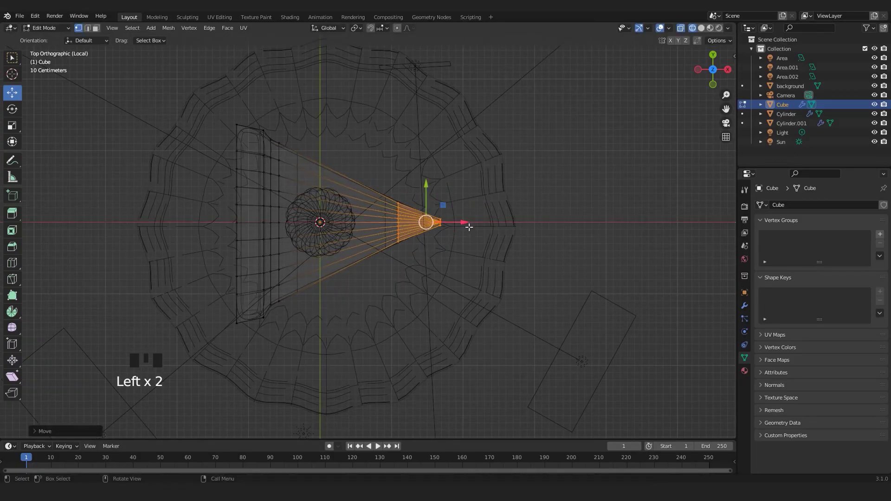
scroll(552, 213, up, 3)
click(553, 212)
key(ctrl+z)
key(Left)
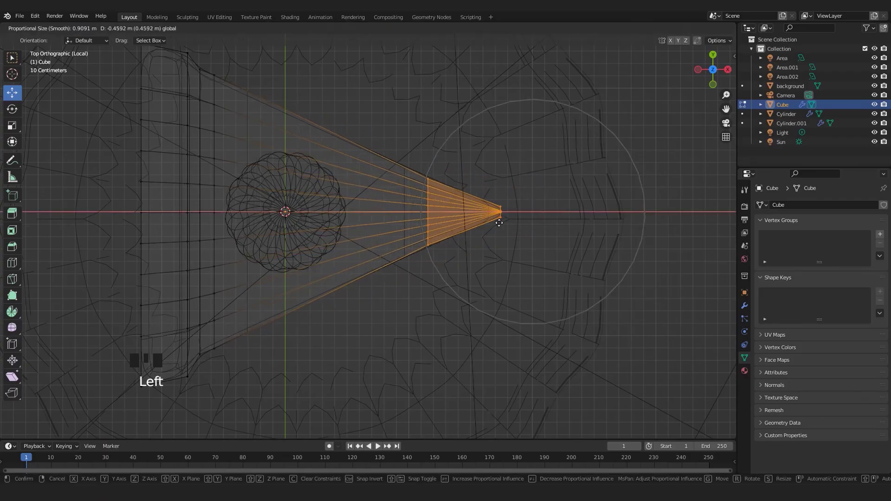
key(Tab)
scroll(504, 225, down, 3)
key(KP_0)
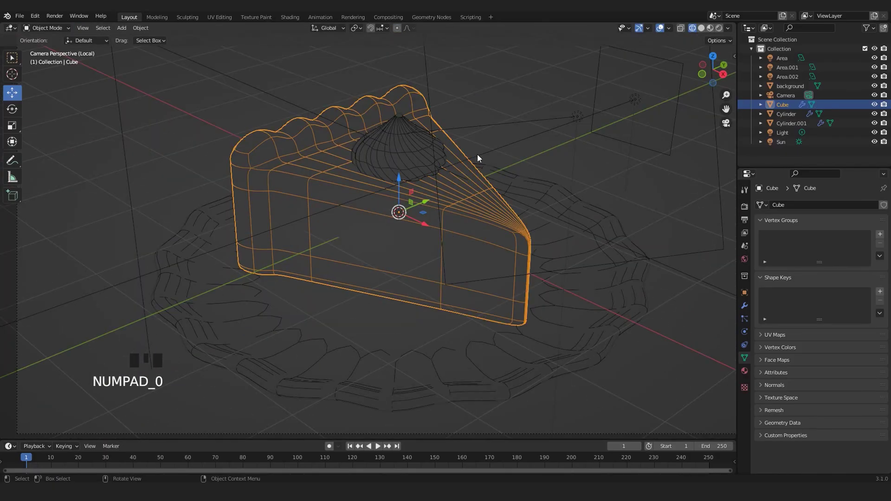
- Examine the shortened slice on its plate through the camera in rendered shading
click(710, 28)
click(718, 28)
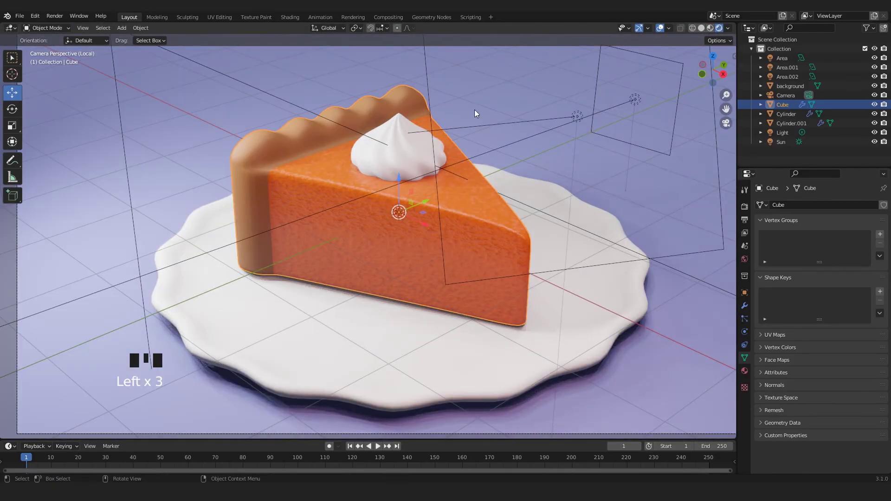
scroll(474, 109, down, 5)
click(475, 109)
scroll(410, 171, up, 1)
scroll(361, 89, up, 2)
scroll(366, 90, down, 6)
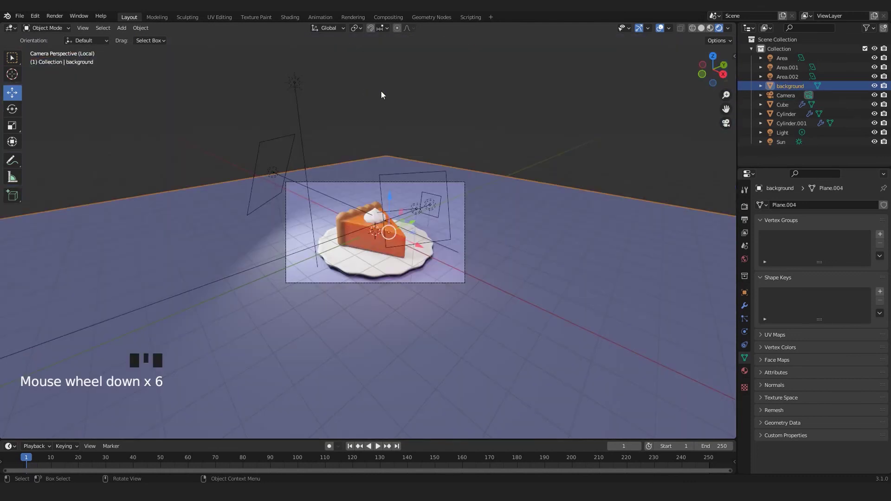
click(477, 118)
scroll(447, 185, up, 5)
click(338, 225)
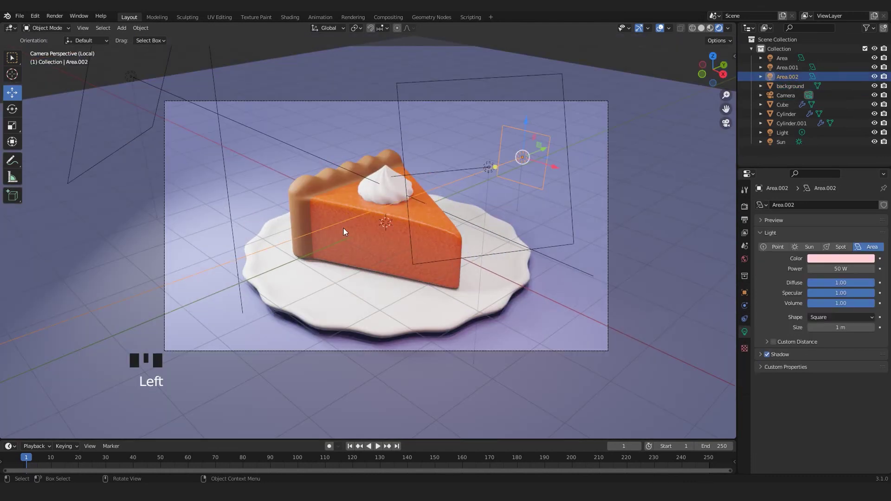
scroll(352, 232, up, 2)
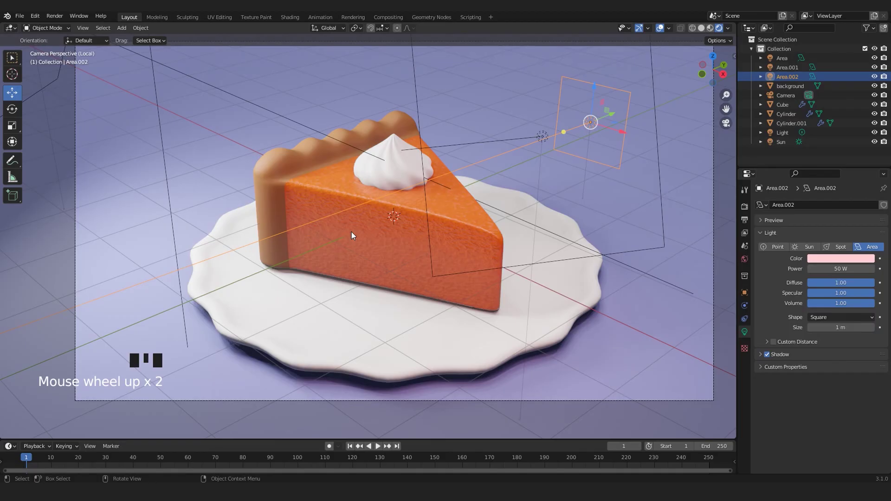
- Raise a vertex on the filling's top near the tip, and check the unevenness outside Edit Mode
click(504, 239)
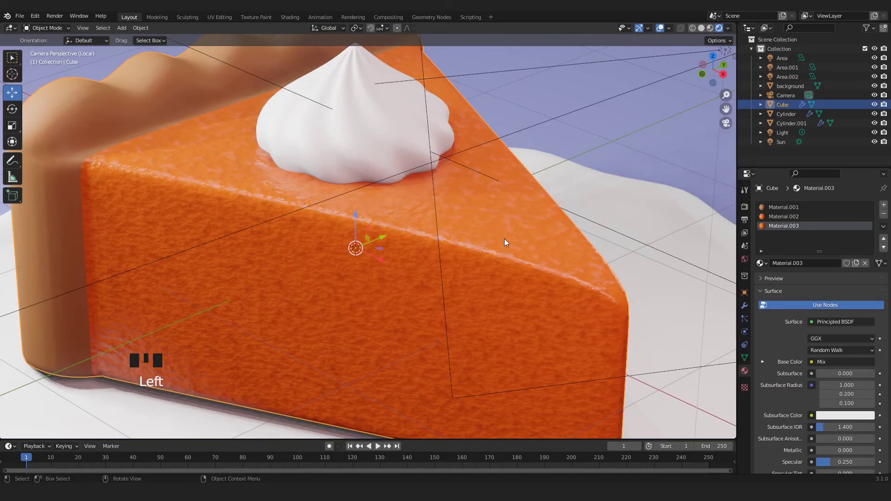
key(Tab)
key(ctrl+1)
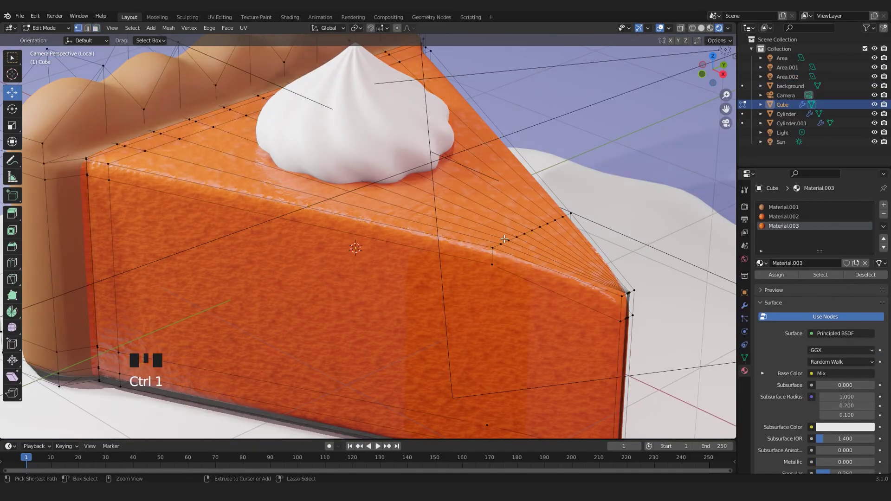
click(555, 220)
shift+middle_drag(555, 221, 461, 256)
scroll(462, 256, up, 3)
click(531, 225)
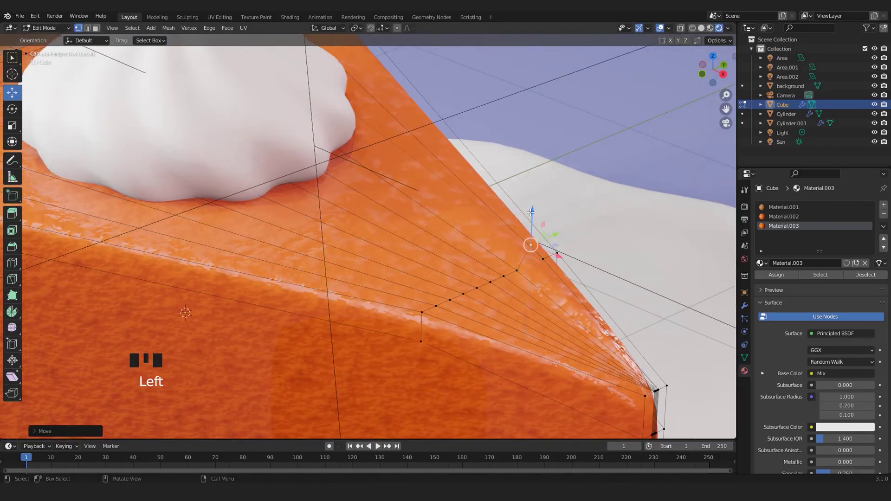
key(Tab)
scroll(532, 217, down, 3)
scroll(532, 216, down, 3)
scroll(298, 285, up, 3)
- Add a centred loop cut around the filling, crossing the top beneath the whipped cream
key(Tab)
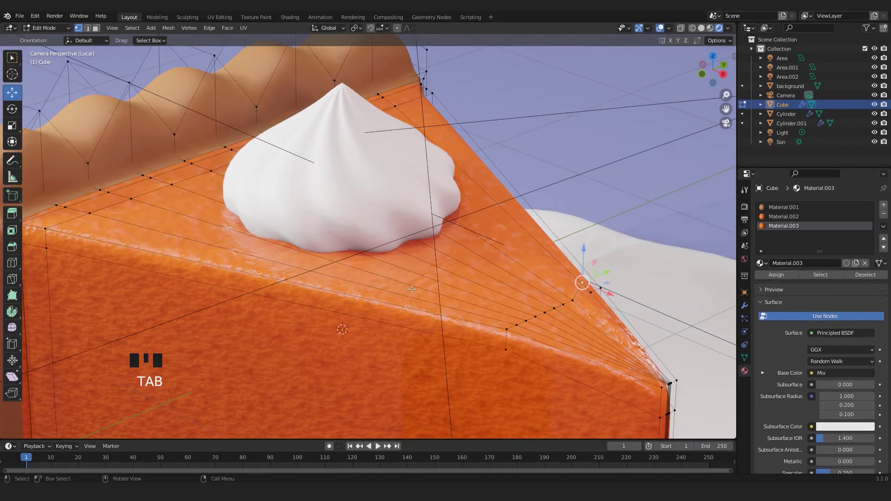
scroll(432, 305, up, 2)
key(ctrl+r)
click(432, 306)
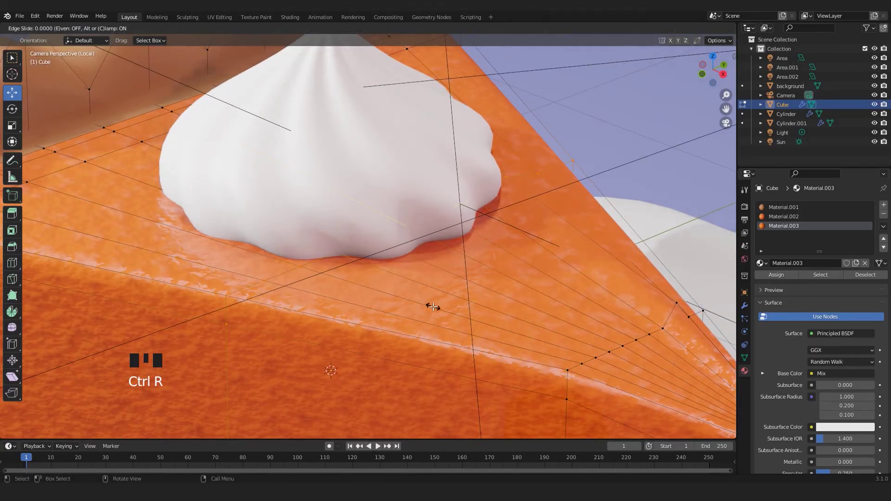
right_click(432, 305)
- Raise vertices of the new edge loop around the whipped cream to make the filling's top uneven
click(469, 214)
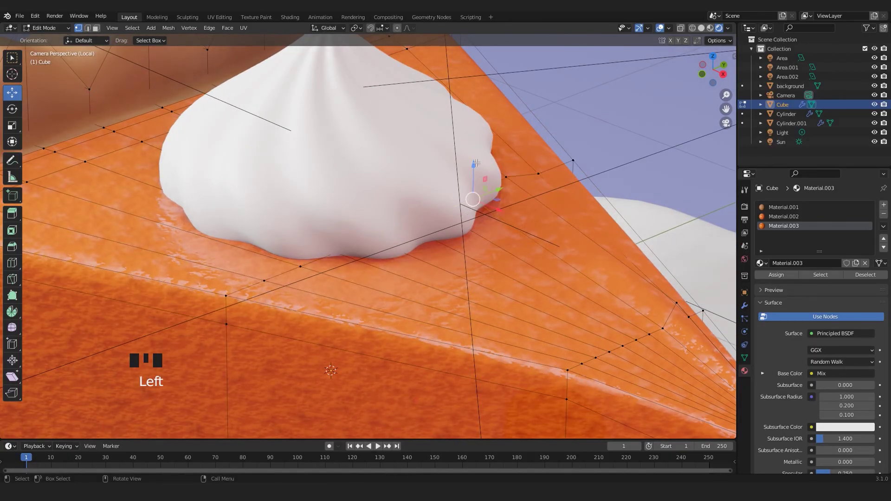
click(261, 278)
drag(261, 278, 300, 242)
click(300, 266)
key(Tab)
scroll(304, 229, down, 6)
scroll(303, 223, up, 6)
- Shift individual vertices along the filling's upper edge toward the crust, checking the shape between edits
key(Tab)
click(209, 265)
drag(209, 266, 209, 278)
scroll(374, 288, down, 3)
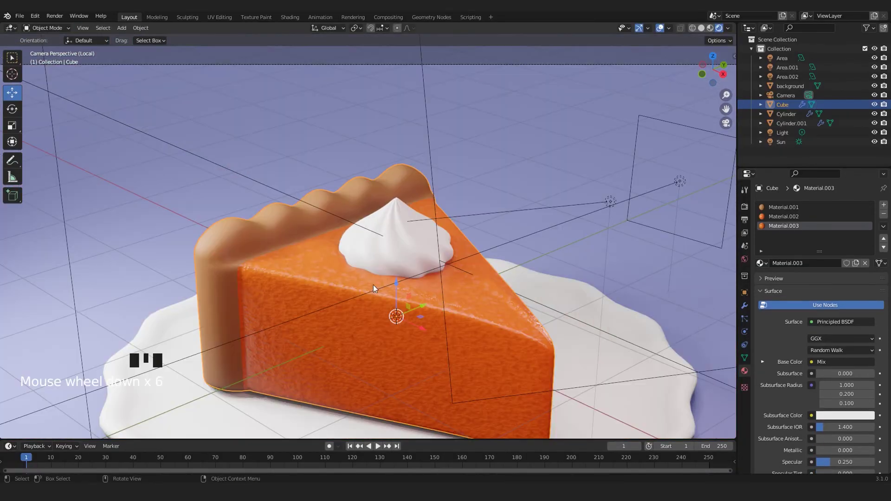
scroll(175, 232, up, 3)
click(174, 233)
drag(174, 234, 116, 310)
key(Tab)
scroll(374, 251, down, 5)
scroll(547, 294, up, 4)
- Lift another vertex on the filling's top slightly and inspect the surface up close
key(Tab)
click(312, 207)
drag(312, 207, 314, 192)
double_click(366, 344)
scroll(325, 321, up, 4)
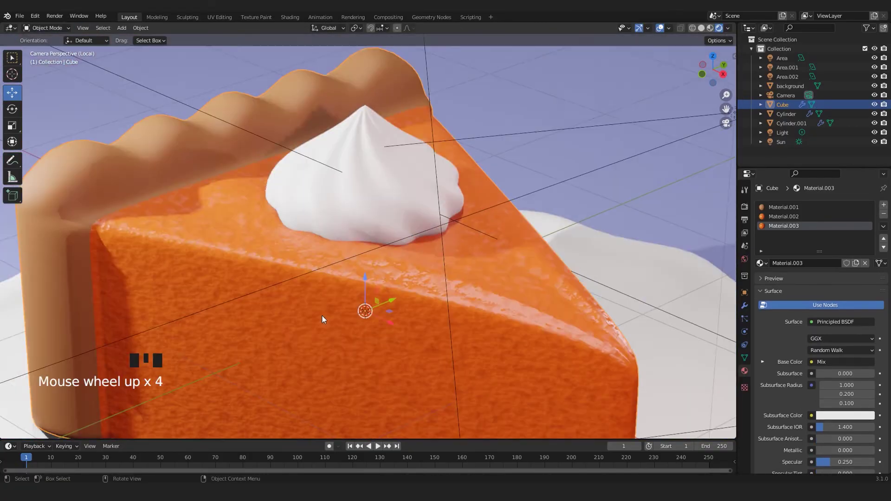
scroll(293, 279, down, 3)
- Push the middle loop's vertices at the slice's bottom edge inward so the cut side curves
shift+click(292, 259)
key(Tab)
scroll(409, 287, up, 4)
scroll(409, 287, up, 3)
key(Tab)
scroll(278, 195, up, 3)
click(278, 195)
click(278, 417)
drag(319, 369, 321, 368)
drag(307, 386, 312, 382)
key(Tab)
scroll(346, 364, down, 4)
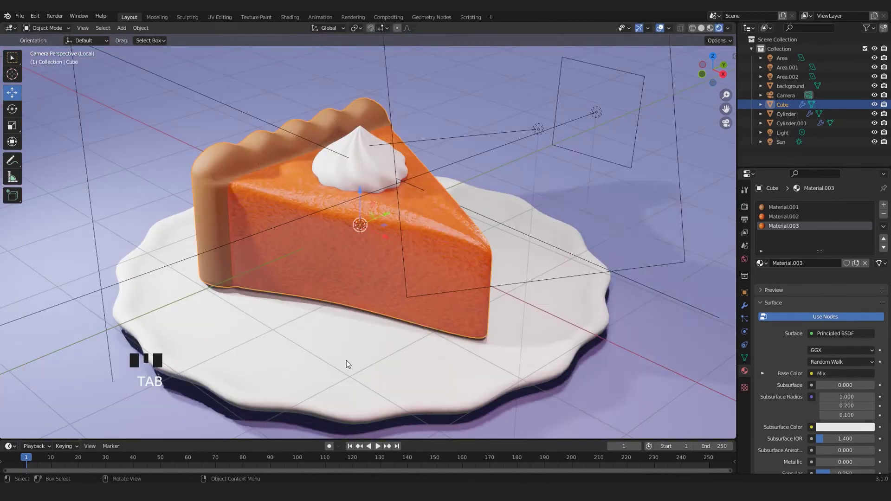
click(487, 200)
scroll(485, 204, down, 3)
shift+middle_drag(484, 202, 486, 210)
scroll(395, 299, up, 3)
scroll(395, 299, up, 2)
key(Tab)
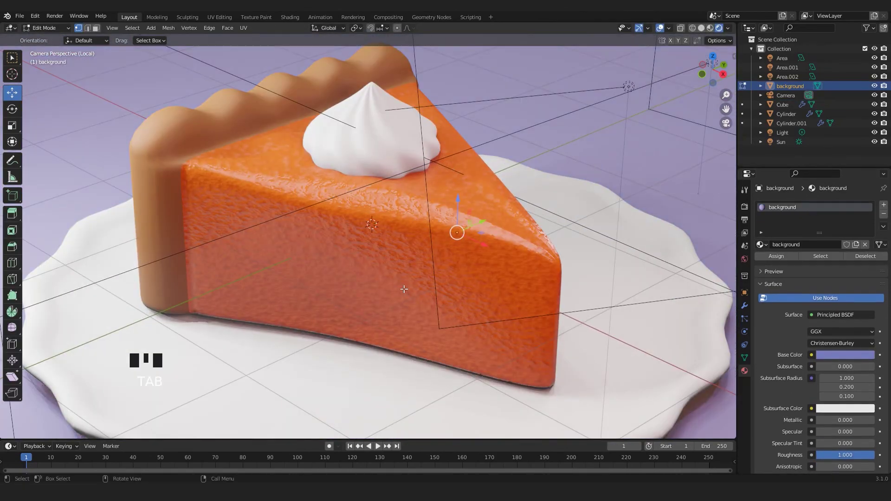
key(Tab)
- Open the slice's mesh for editing again in face selection mode
click(319, 259)
key(Tab)
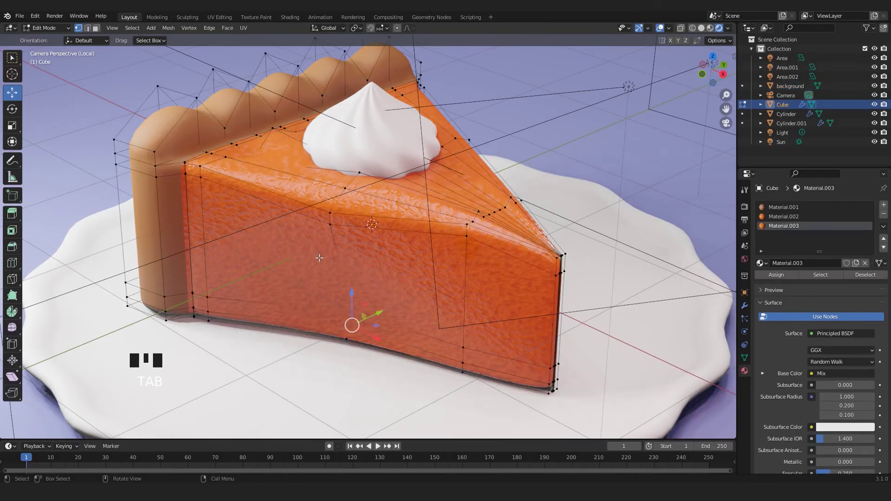
click(205, 310)
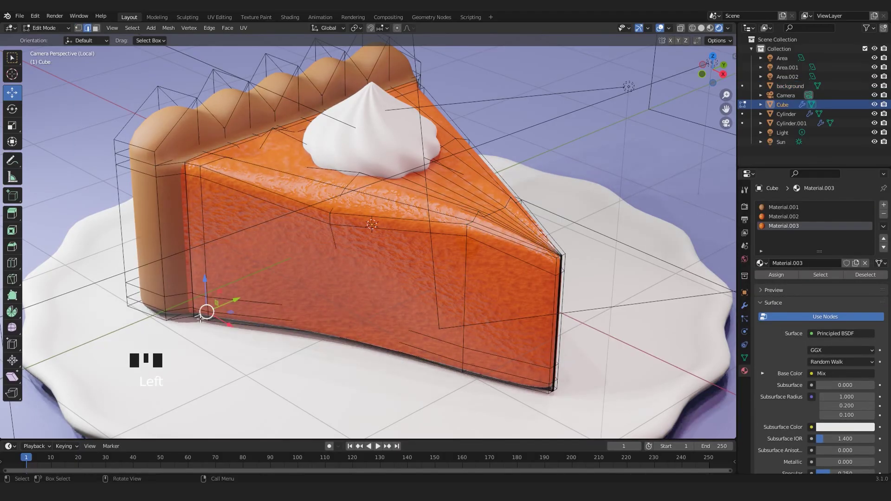
key(ctrl+3)
click(198, 315)
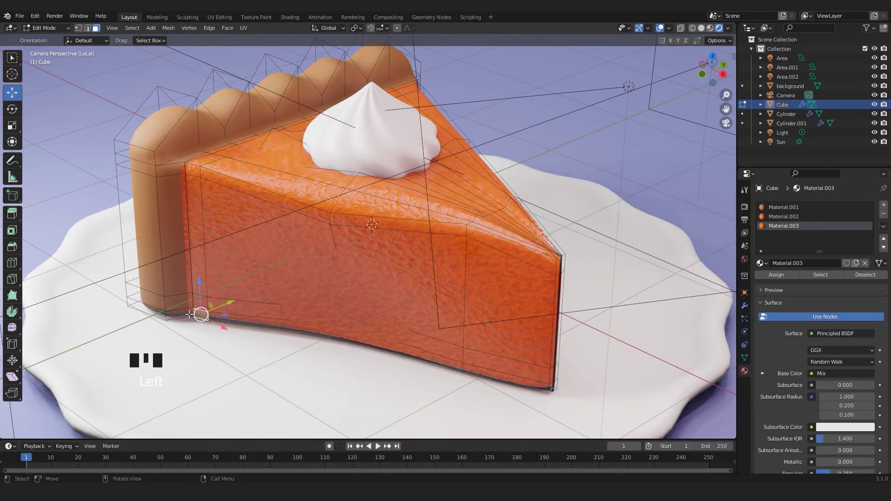
click(188, 315)
click(204, 317)
alt+shift+click(211, 317)
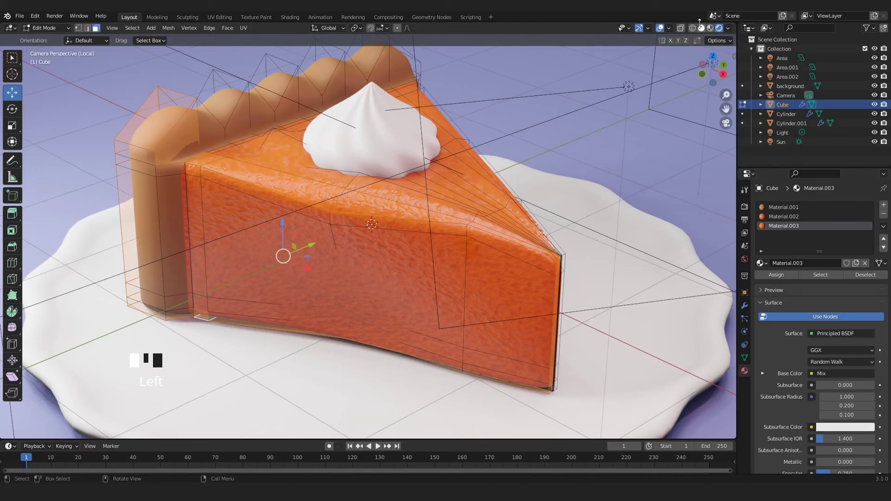
- Select the narrow face loops along the slice's bottom edge in Solid shading and assign them the crust's Material.001
click(701, 28)
shift+middle_drag(175, 318, 245, 239)
scroll(244, 239, up, 6)
click(195, 238)
click(189, 239)
alt+shift+click(190, 239)
alt+shift+click(190, 239)
scroll(190, 239, down, 6)
shift+middle_drag(189, 238, 85, 270)
click(784, 207)
click(776, 275)
- Check the slice's bottom crust strip in Material Preview and Rendered shading
click(709, 28)
key(Tab)
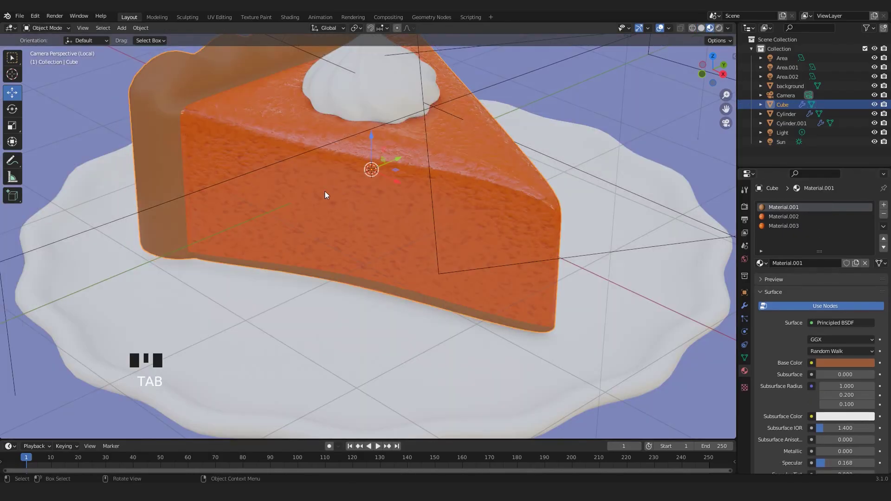
scroll(324, 219, down, 4)
click(719, 28)
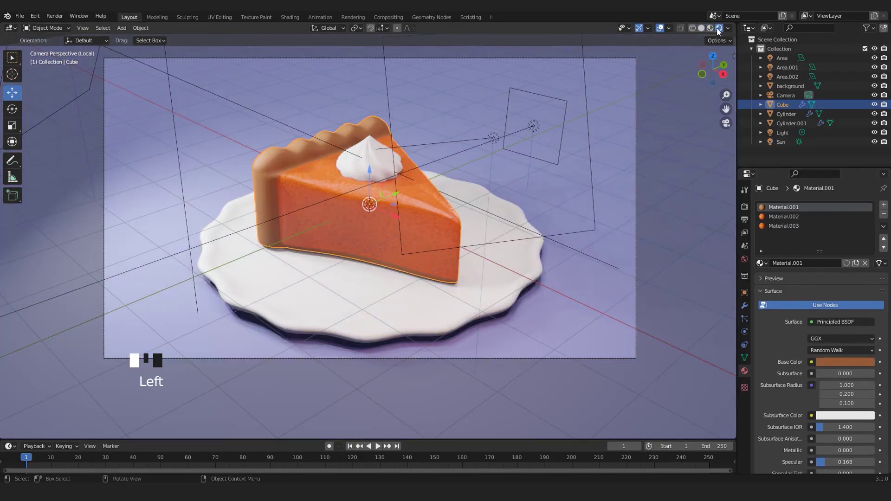
- Extrude the crust-coloured face loops along the slice's bottom edge outward along their normals by about 0.035 m
scroll(348, 241, up, 4)
key(Tab)
scroll(278, 297, up, 3)
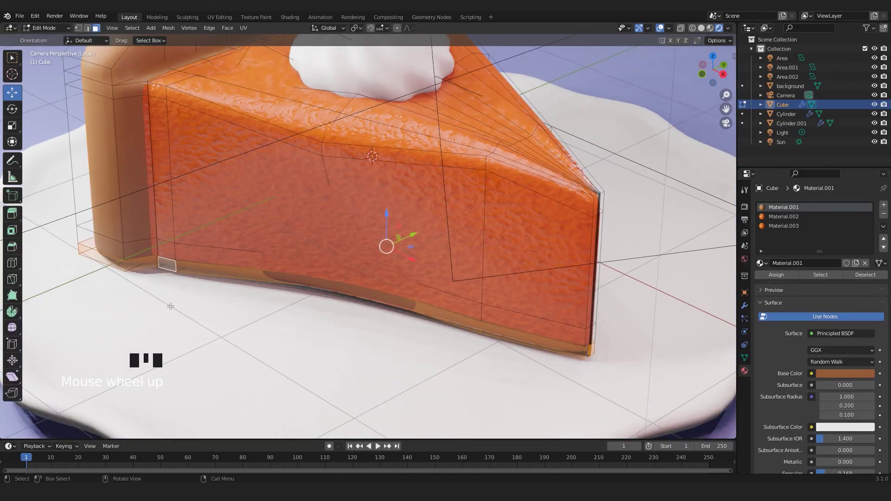
alt+shift+click(247, 268)
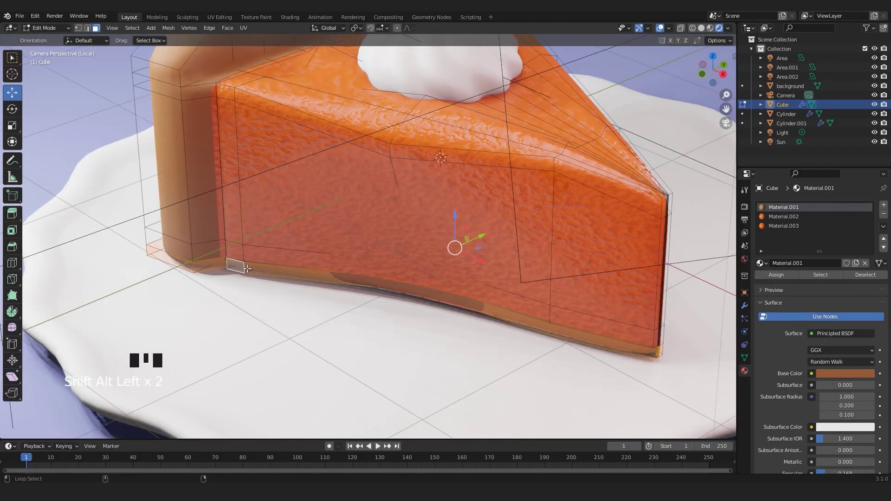
click(227, 28)
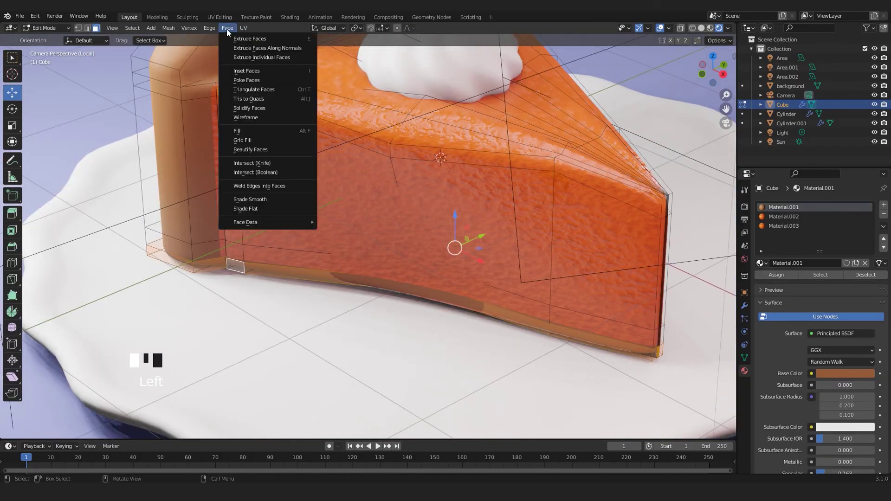
click(251, 48)
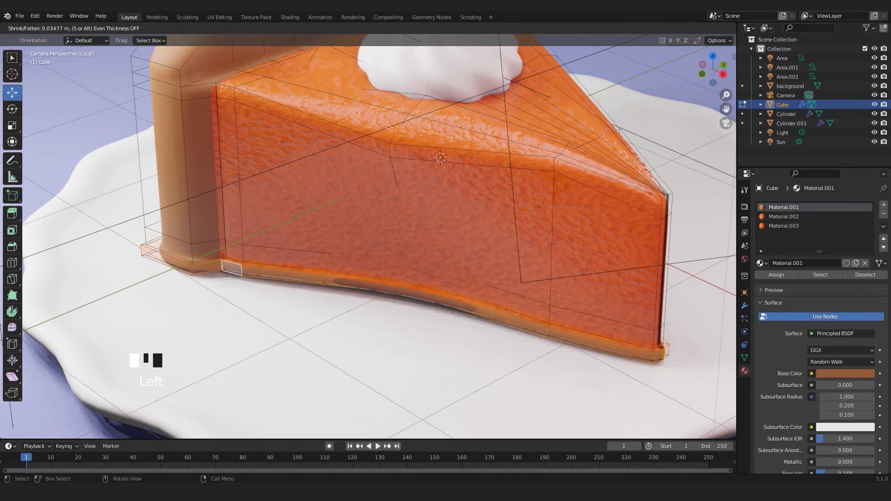
click(454, 247)
- Select the narrow upper face loop of the extruded bottom strip and assign it the crust's Material.001 in Material Preview shading
scroll(453, 247, up, 5)
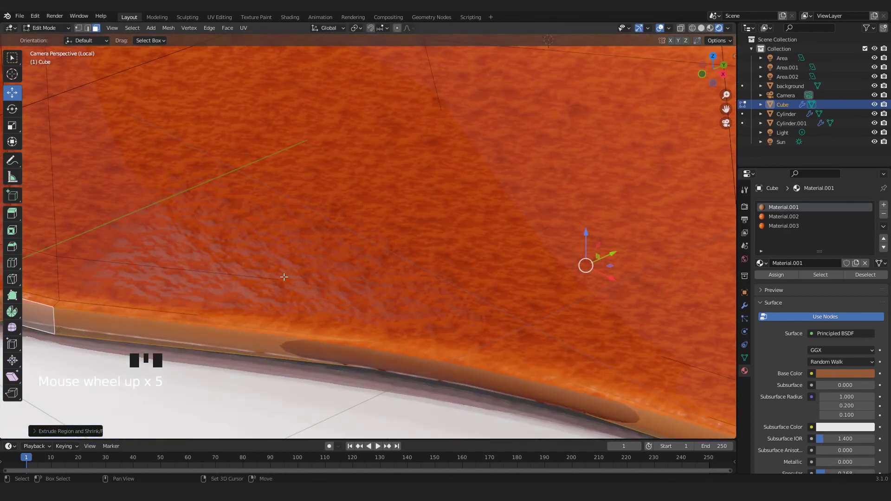
shift+middle_drag(453, 247, 424, 239)
scroll(423, 239, up, 2)
alt+shift+click(222, 253)
alt+shift+click(223, 253)
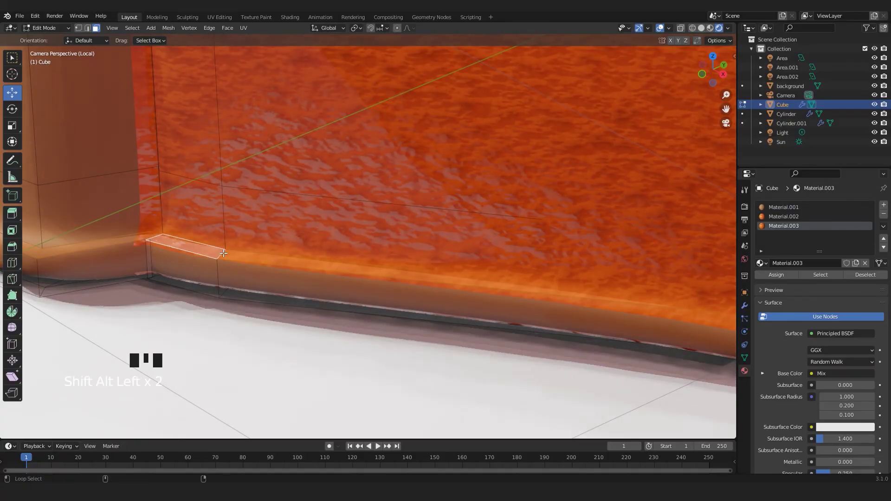
click(711, 28)
scroll(517, 222, down, 4)
click(796, 208)
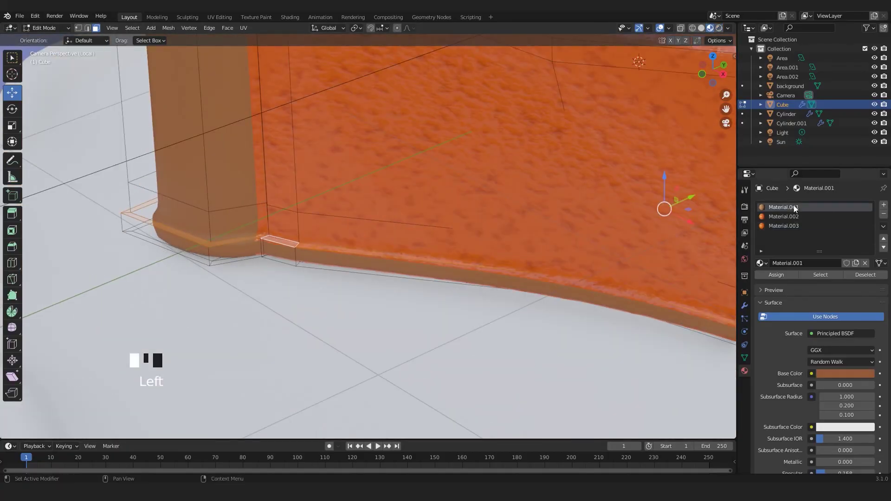
click(787, 272)
- Leave mesh editing and check the extruded bottom crust in Rendered shading with the slice deselected
scroll(366, 252, down, 4)
key(Tab)
scroll(367, 253, down, 3)
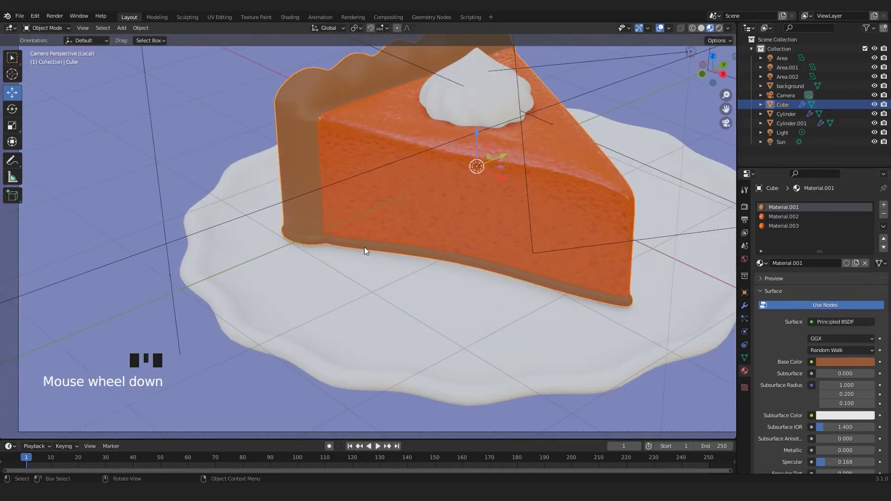
click(719, 27)
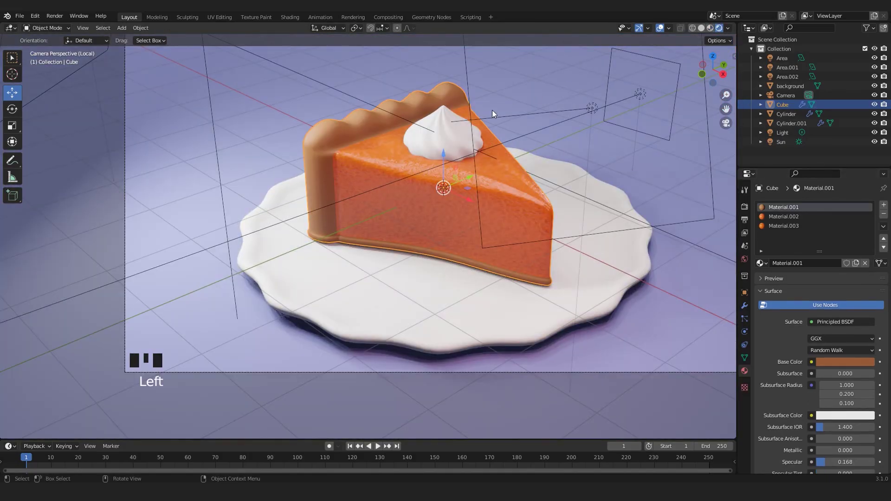
click(491, 110)
scroll(487, 150, down, 3)
scroll(422, 174, up, 4)
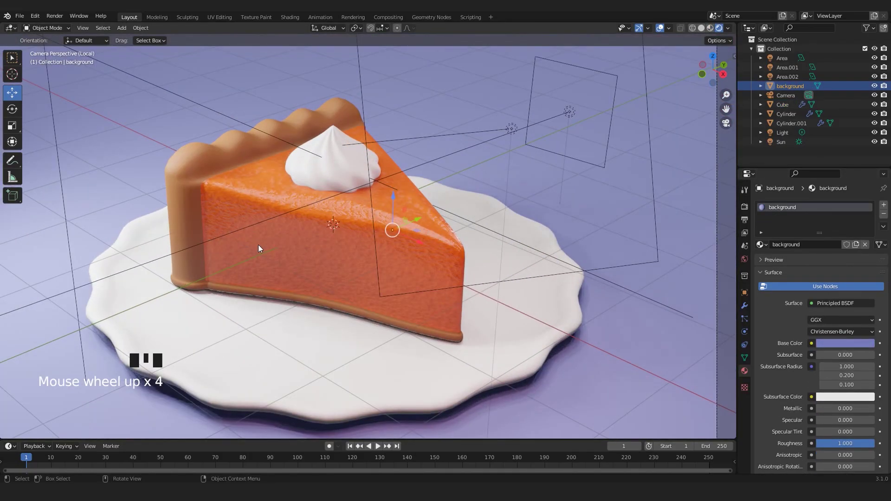
- Raise two upper vertices of the extruded bottom strip at the back crust, moving the outer one up about 0.05 m
shift+middle_drag(258, 244, 402, 202)
scroll(180, 232, up, 3)
click(268, 190)
scroll(280, 214, up, 3)
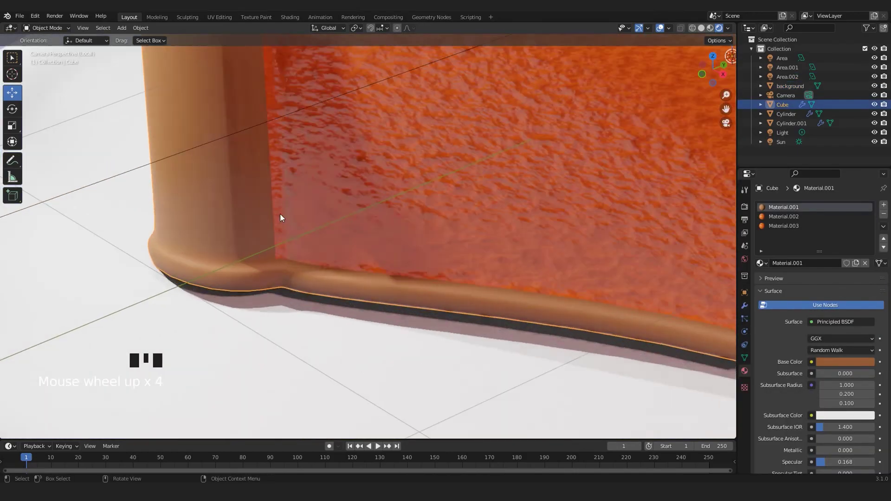
key(Tab)
click(218, 264)
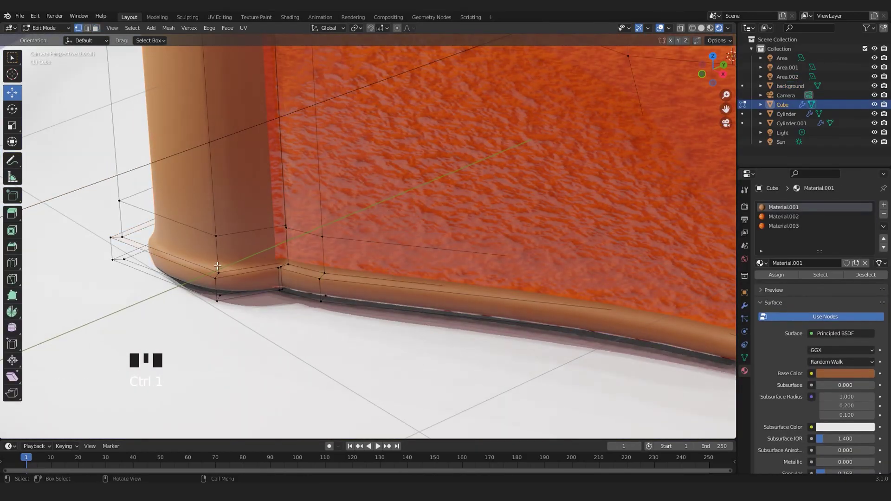
mouse_move(217, 250)
mouse_down()
mouse_move(217, 218)
mouse_move(219, 255)
mouse_up()
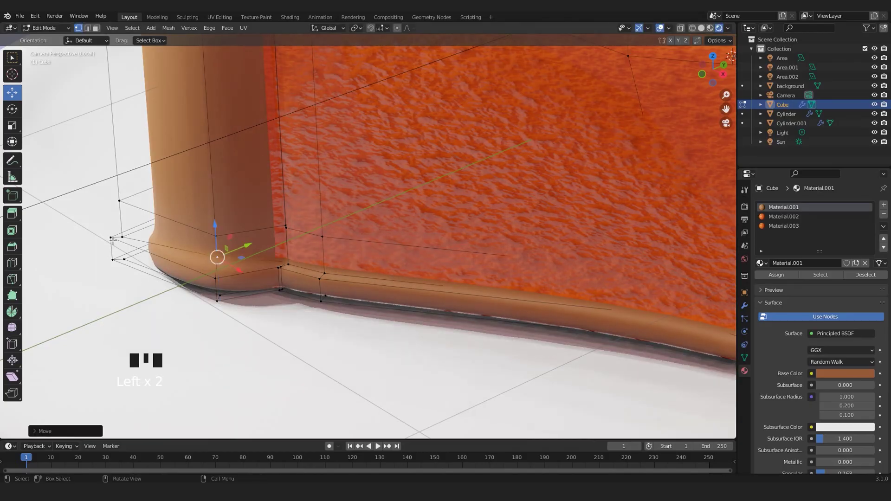
click(122, 237)
drag(122, 231, 121, 195)
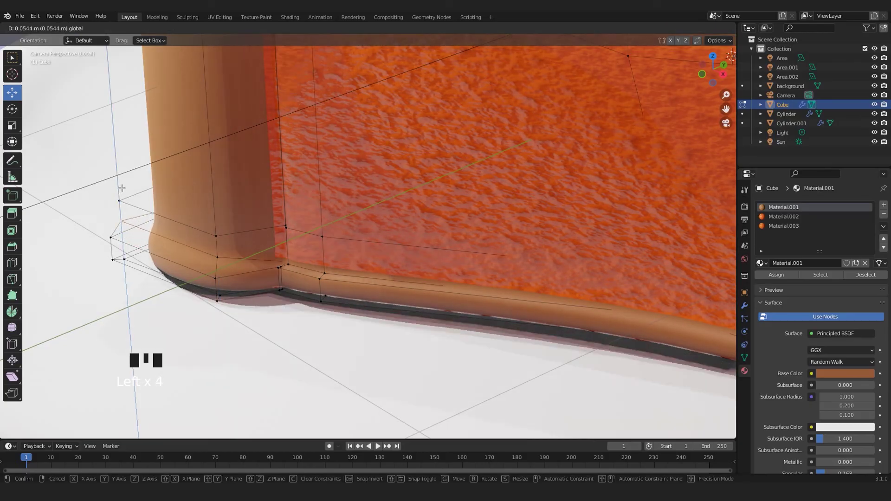
key(Tab)
- Select the whipped cream on top of the slice and give it a new material
scroll(212, 189, down, 8)
click(206, 131)
shift+middle_drag(511, 185, 404, 267)
scroll(453, 209, up, 2)
scroll(396, 230, up, 3)
click(379, 233)
shift+middle_drag(422, 217, 501, 147)
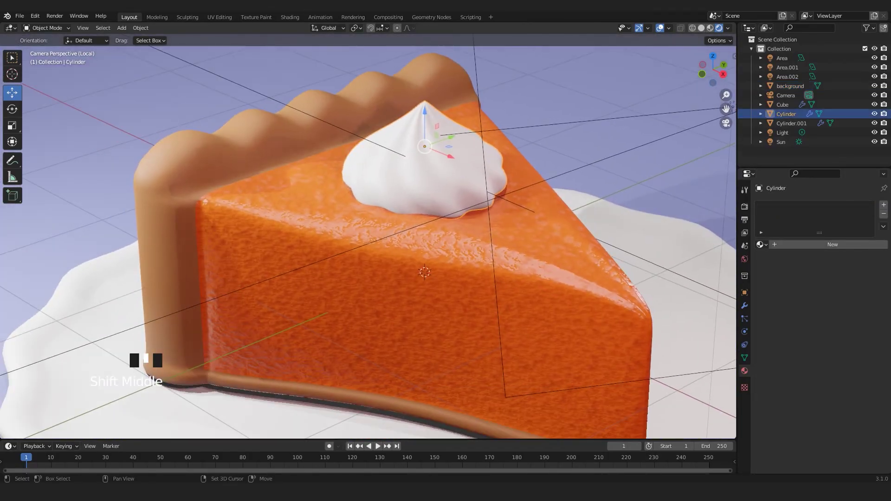
click(845, 245)
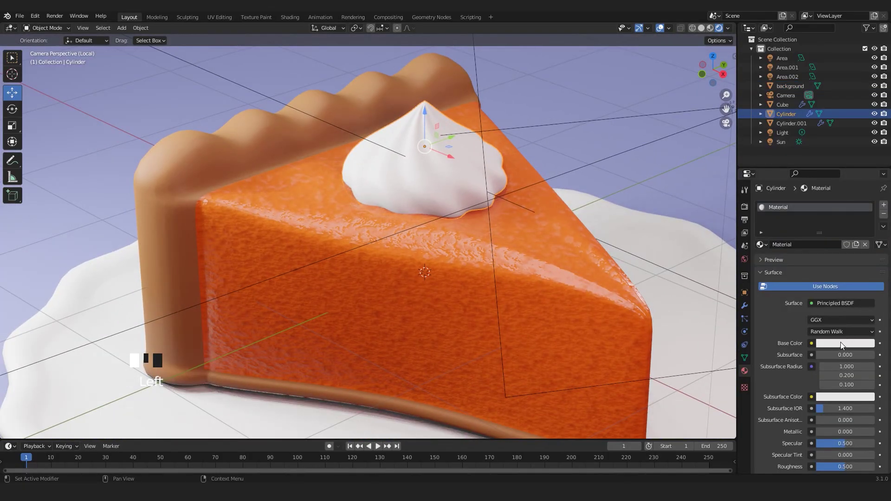
- Set the whipped cream material's Base Color to pale peach, Specular to 0.390 and Roughness to 0.043
scroll(820, 411, down, 2)
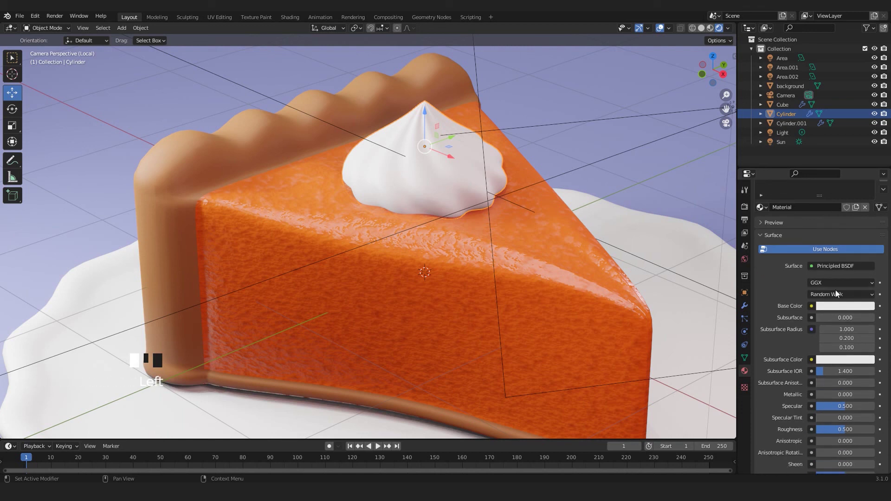
click(840, 306)
click(822, 213)
drag(822, 214, 820, 217)
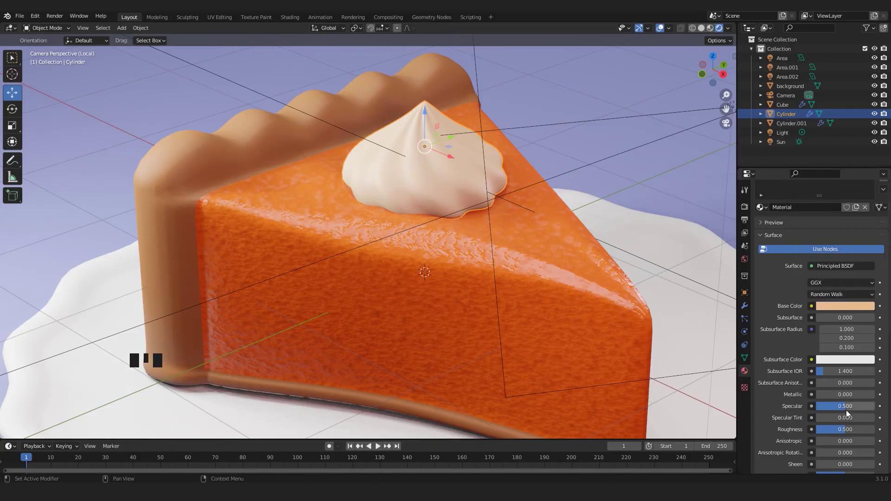
drag(845, 429, 838, 406)
- Undo the background selection and return to the whipped cream's material settings
scroll(388, 200, down, 6)
click(516, 171)
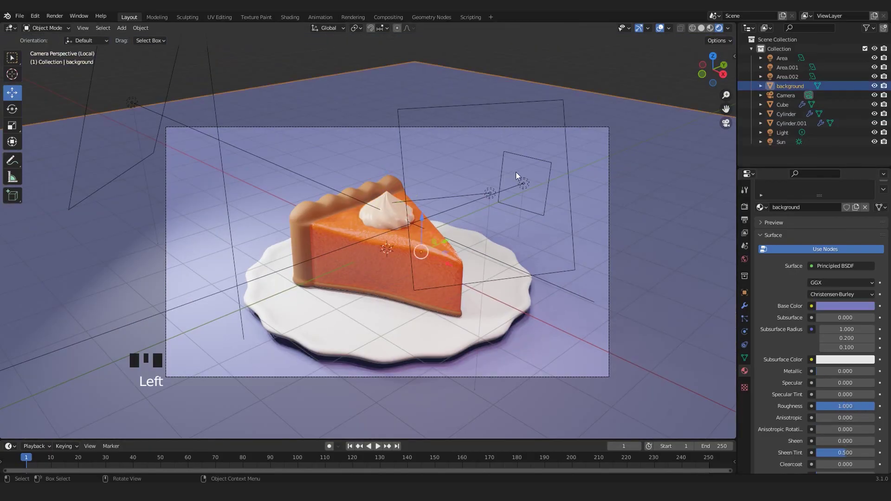
scroll(472, 199, up, 5)
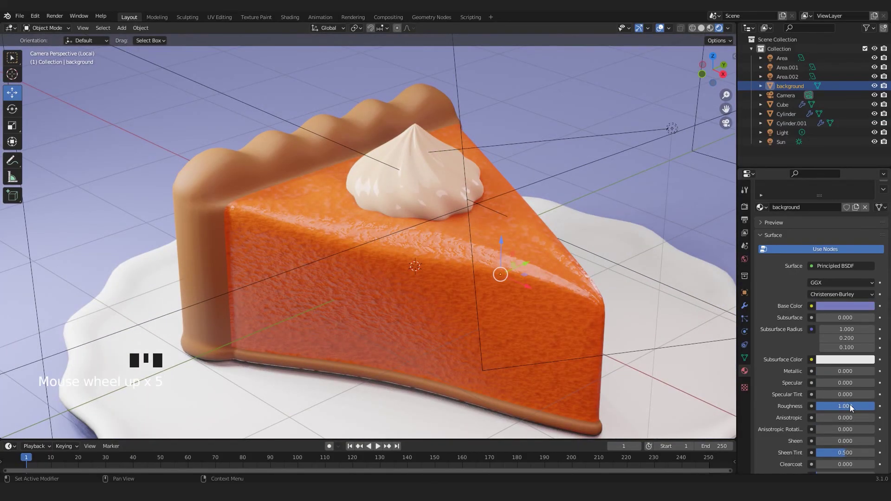
key(ctrl+z)
key(ctrl+z)
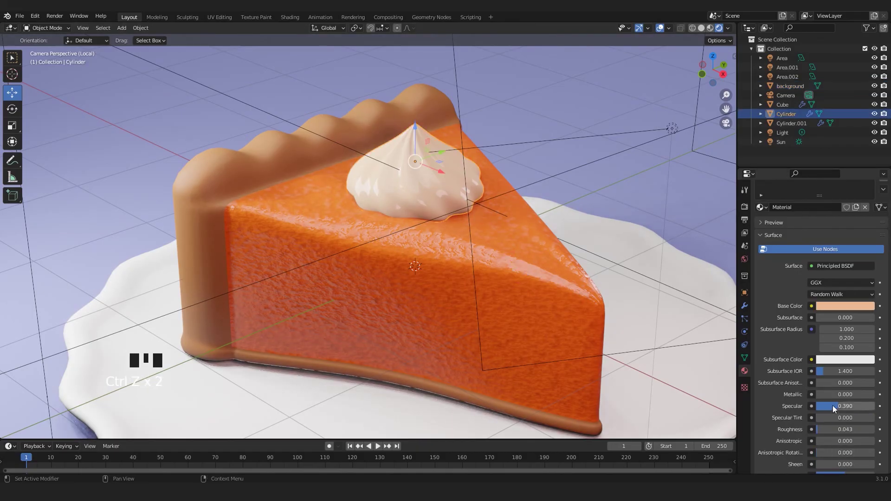
- Compare the whipped cream's colour and gloss with the slice, plate and background from different distances
scroll(603, 209, up, 4)
click(545, 196)
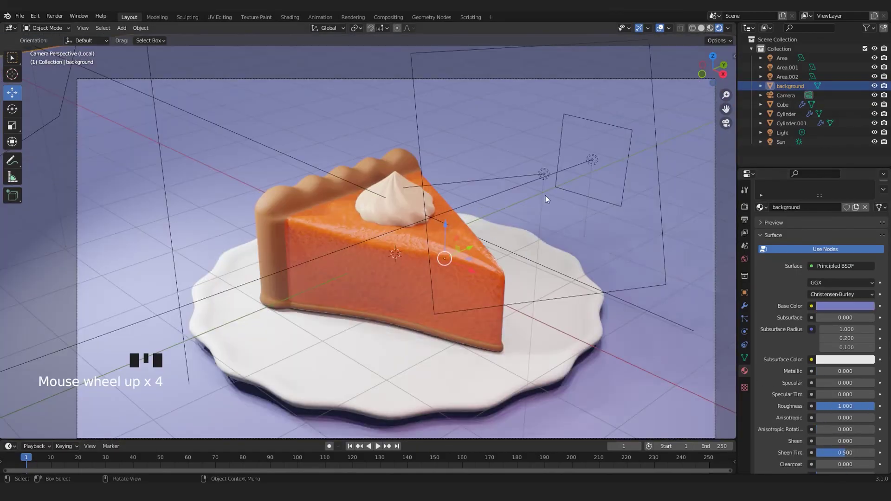
scroll(545, 195, up, 2)
click(845, 306)
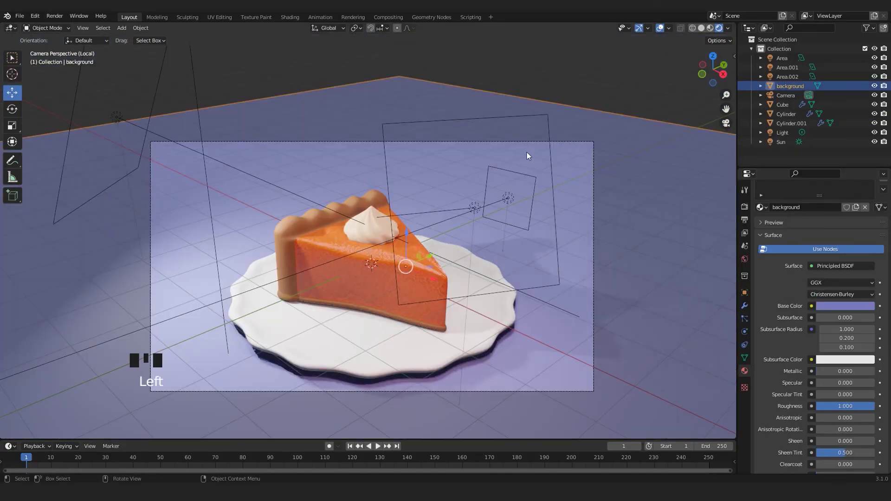
scroll(490, 288, up, 10)
scroll(486, 241, down, 3)
- Give the plate a new material and set its Roughness to 0.161
click(580, 237)
scroll(563, 268, down, 4)
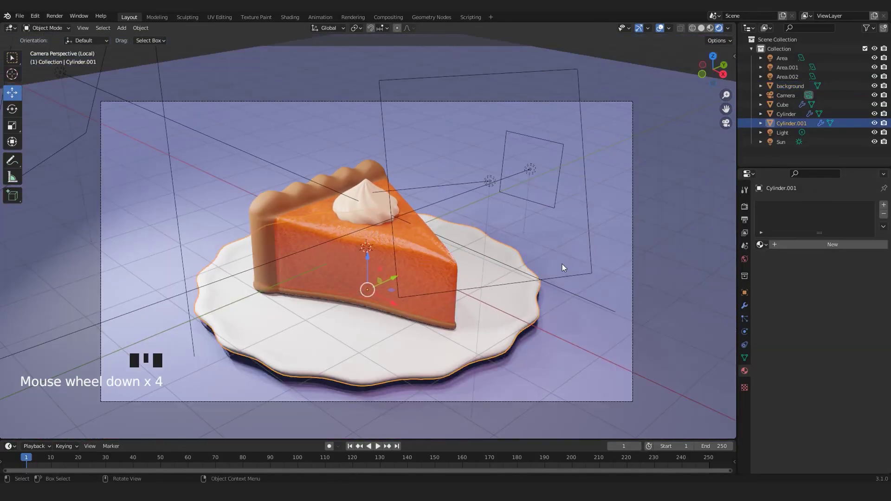
shift+middle_drag(562, 268, 559, 218)
click(530, 284)
click(501, 274)
click(854, 244)
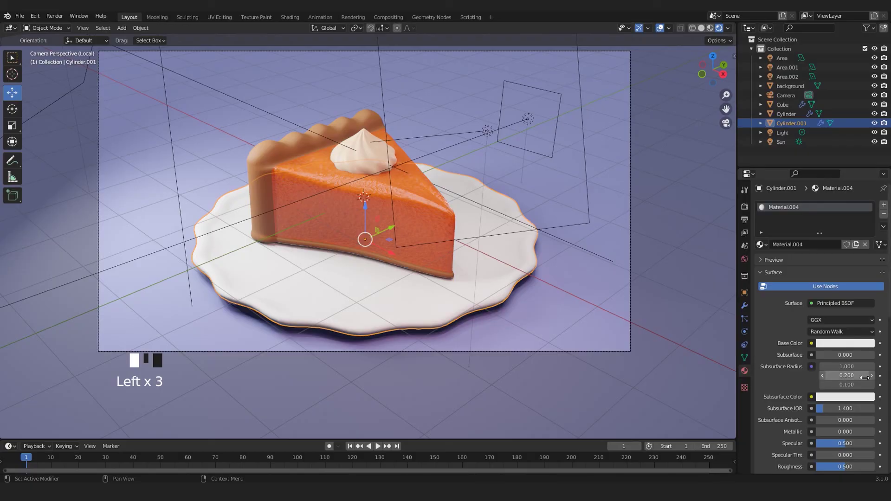
scroll(797, 384, down, 2)
scroll(817, 391, down, 1)
drag(843, 413, 820, 412)
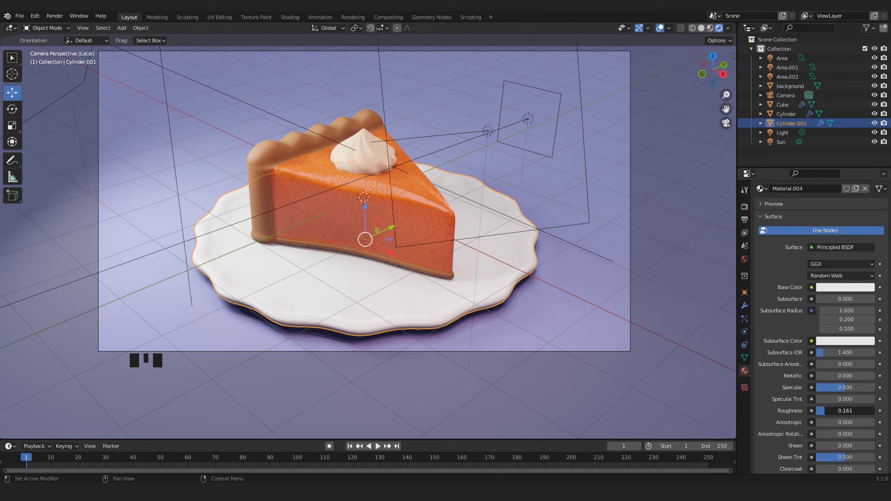
- Open the plate's mesh for editing in face selection mode and select the face loop just inside its rim
scroll(532, 309, up, 3)
shift+middle_drag(573, 305, 593, 318)
key(Tab)
scroll(599, 319, up, 2)
key(3)
click(653, 261)
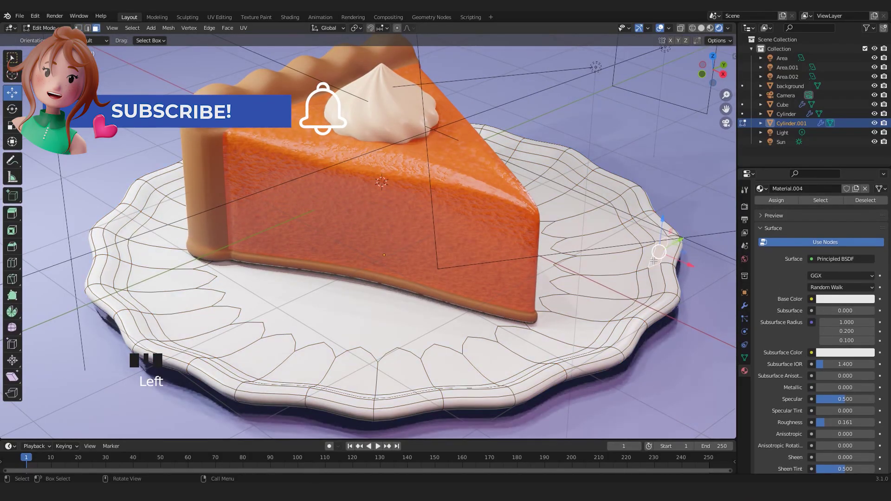
alt+shift+click(649, 272)
alt+shift+click(646, 275)
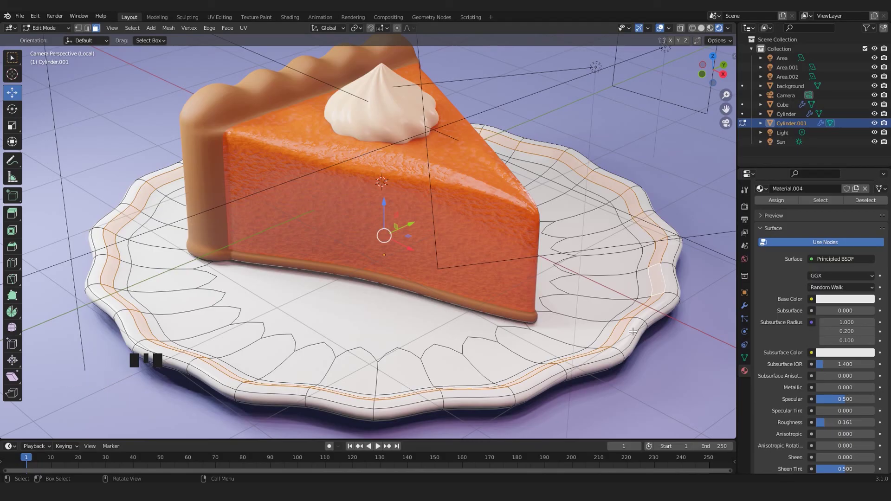
- Add a second material slot with a new material to the plate and assign it to the selected rim loop
scroll(653, 255, down, 2)
scroll(653, 255, up, 2)
scroll(831, 319, up, 13)
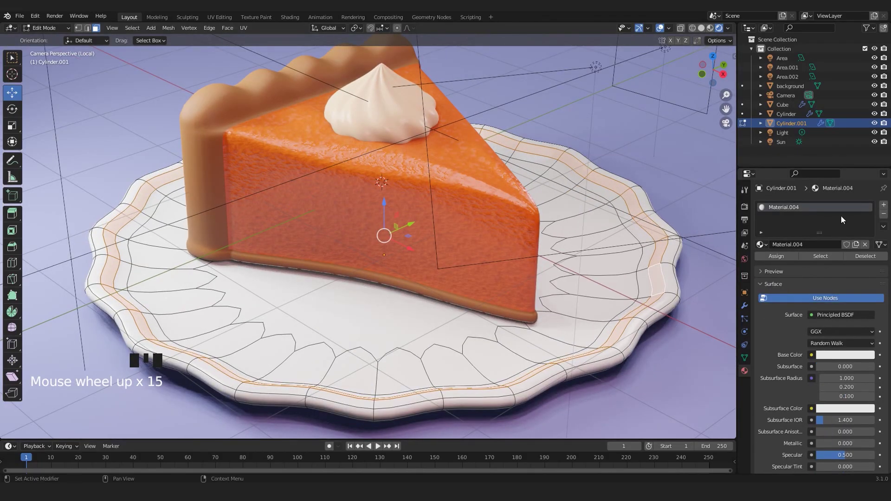
click(884, 205)
click(817, 264)
click(778, 276)
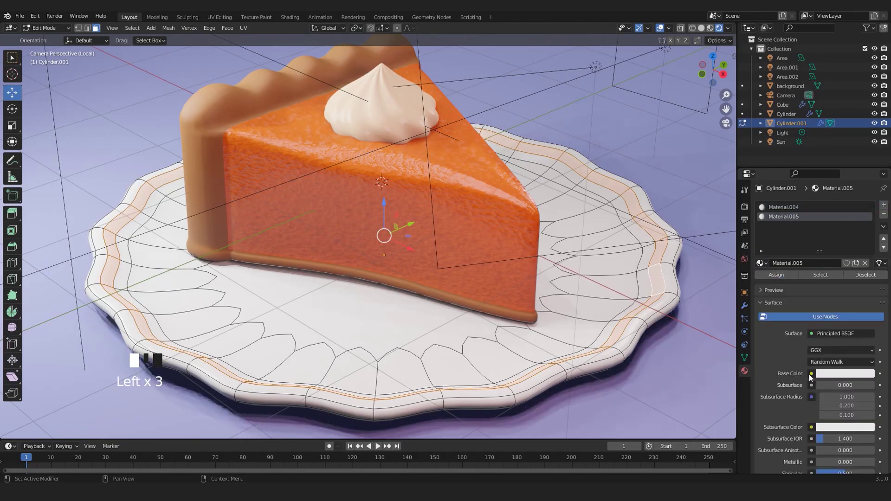
- Set the rim stripe material's Base Color to orange (H 0.032, S 0.952, V 0.800) and Metallic to 1.000, and leave mesh editing
click(843, 374)
drag(820, 293, 817, 299)
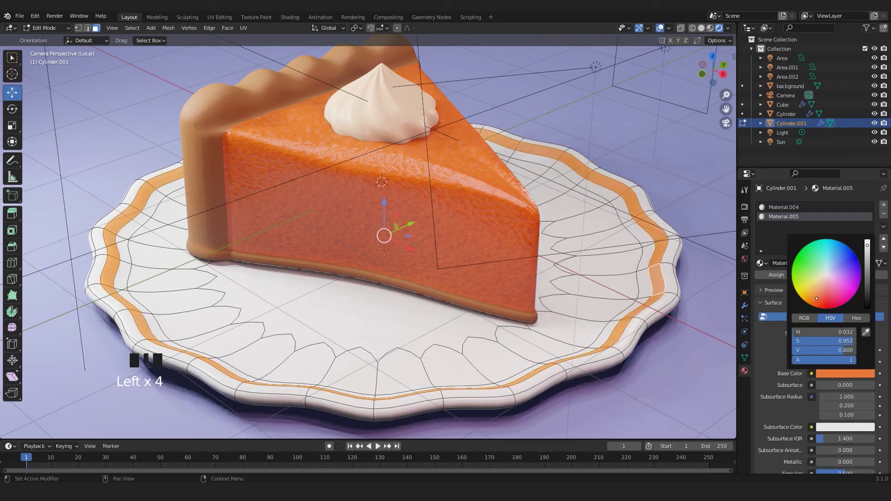
scroll(798, 403, down, 6)
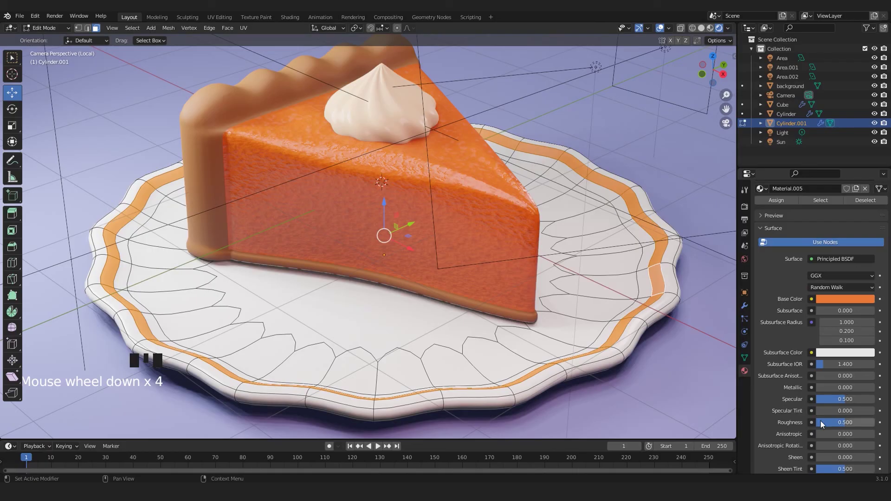
drag(826, 351, 877, 351)
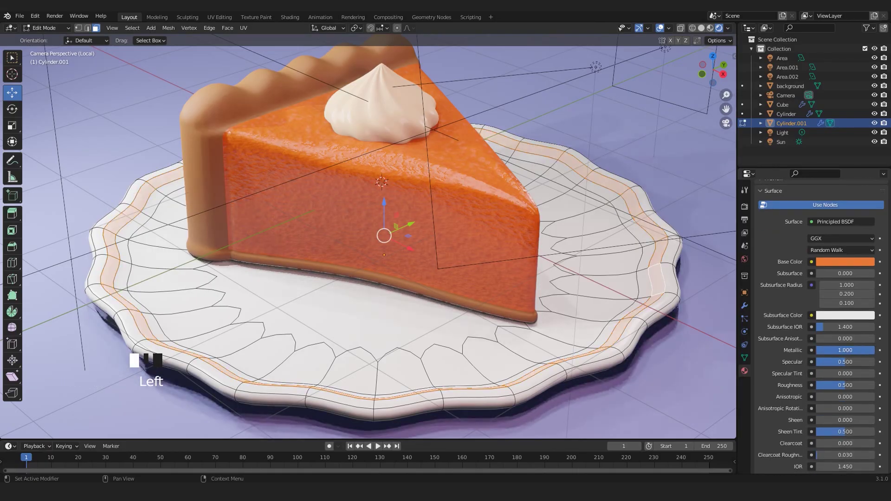
key(Tab)
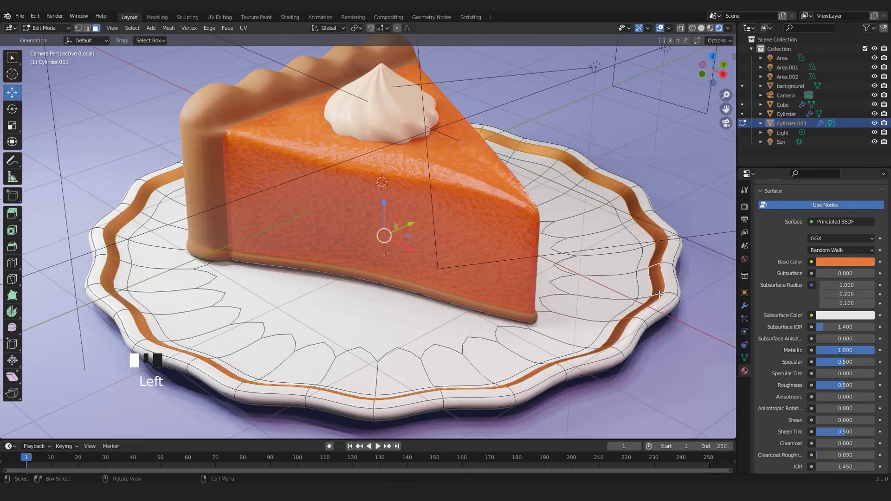
scroll(659, 294, down, 4)
scroll(598, 302, up, 2)
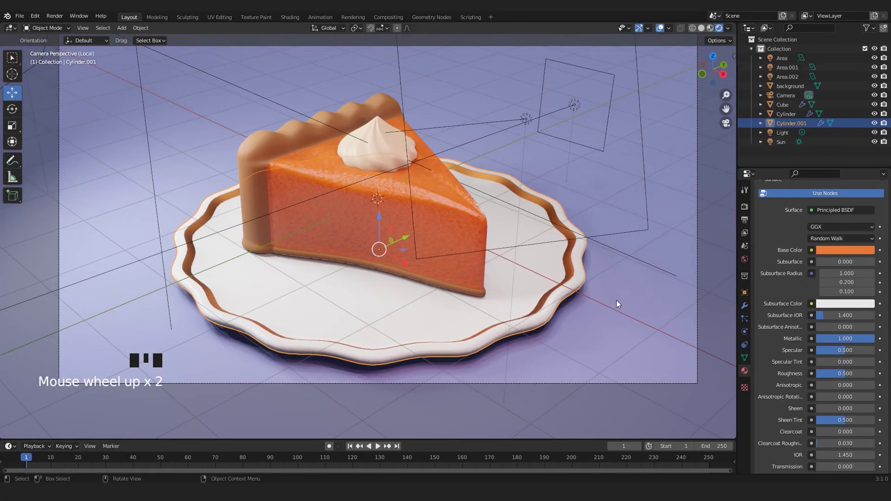
- Set the rim stripe material's Specular to 0.280 and Roughness to 0.453
drag(840, 373, 829, 351)
scroll(575, 311, down, 2)
scroll(455, 284, up, 3)
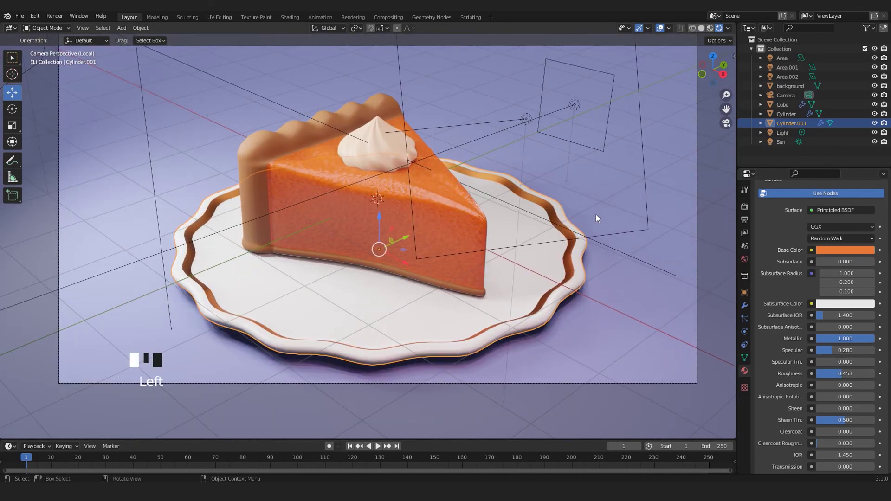
- Select the background plane in place of the plate and save the scene file
click(596, 216)
scroll(477, 294, down, 4)
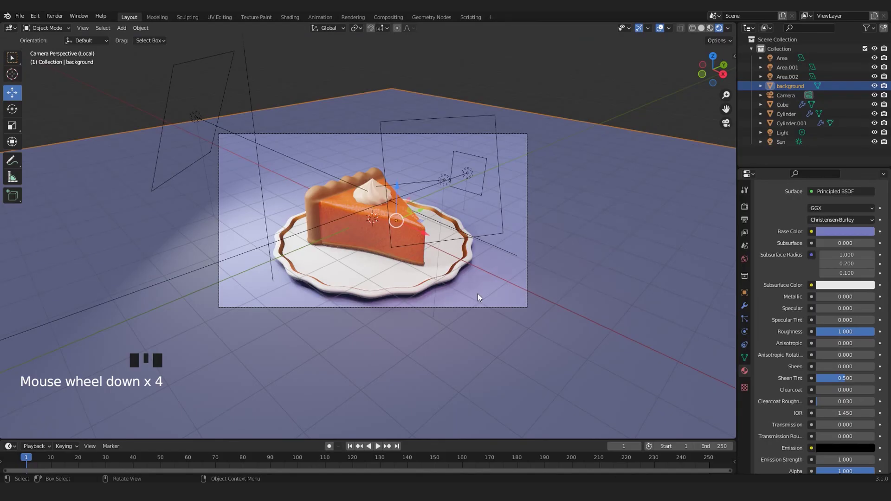
scroll(465, 293, up, 4)
scroll(465, 298, down, 2)
shift+middle_drag(465, 299, 472, 308)
scroll(472, 309, up, 2)
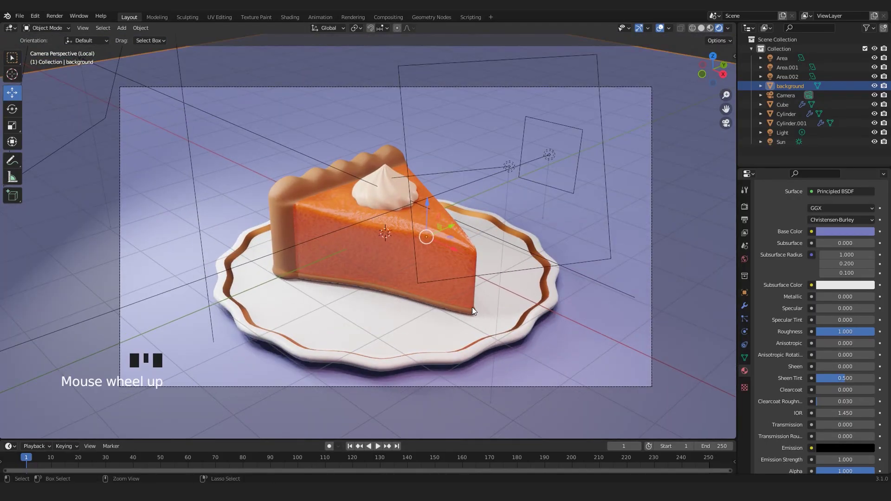
key(ctrl+s)
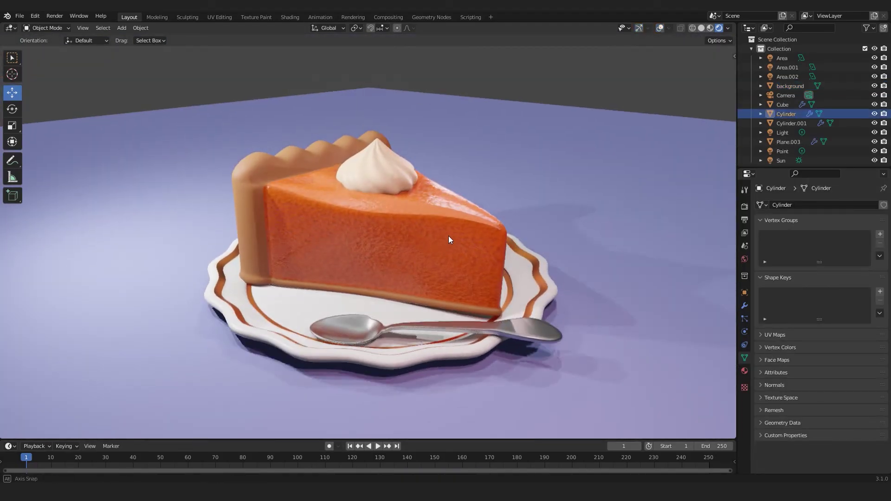
- Examine the rendered pie slice, cream topping, striped plate and spoon from several angles, both close up and from farther away
scroll(490, 236, up, 3)
scroll(490, 236, down, 3)
middle_drag(490, 236, 382, 193)
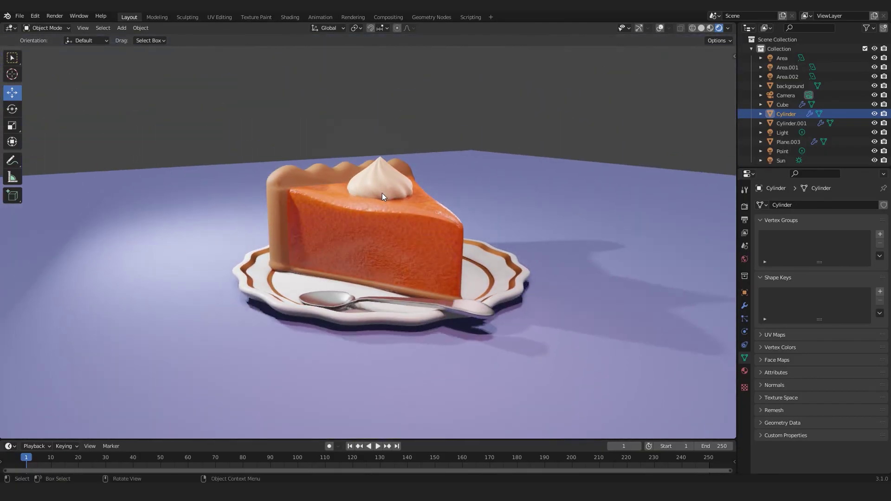
scroll(383, 193, up, 5)
middle_drag(482, 213, 397, 270)
scroll(386, 213, down, 4)
scroll(388, 219, up, 4)
scroll(366, 248, up, 4)
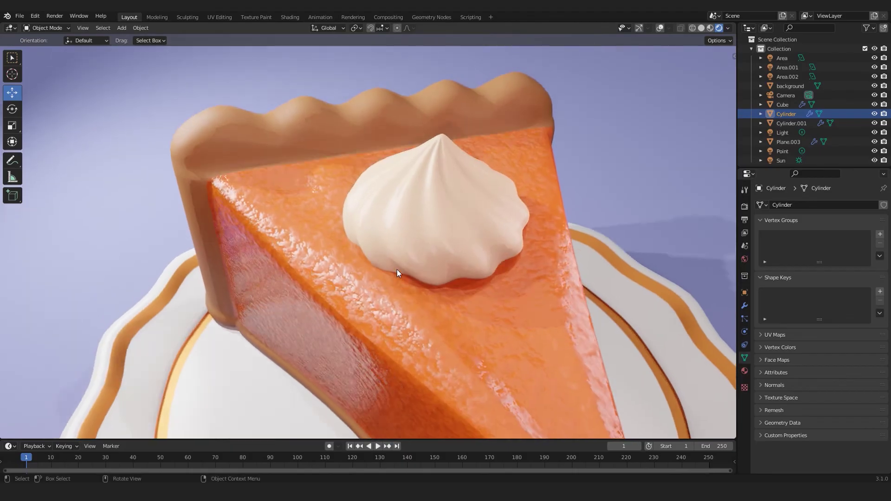
scroll(397, 270, up, 4)
middle_drag(432, 224, 378, 200)
scroll(380, 228, down, 6)
scroll(381, 230, down, 2)
scroll(434, 256, down, 2)
scroll(435, 257, up, 4)
scroll(386, 237, down, 3)
scroll(419, 236, up, 4)
scroll(337, 183, down, 3)
scroll(435, 226, up, 4)
middle_drag(435, 226, 442, 154)
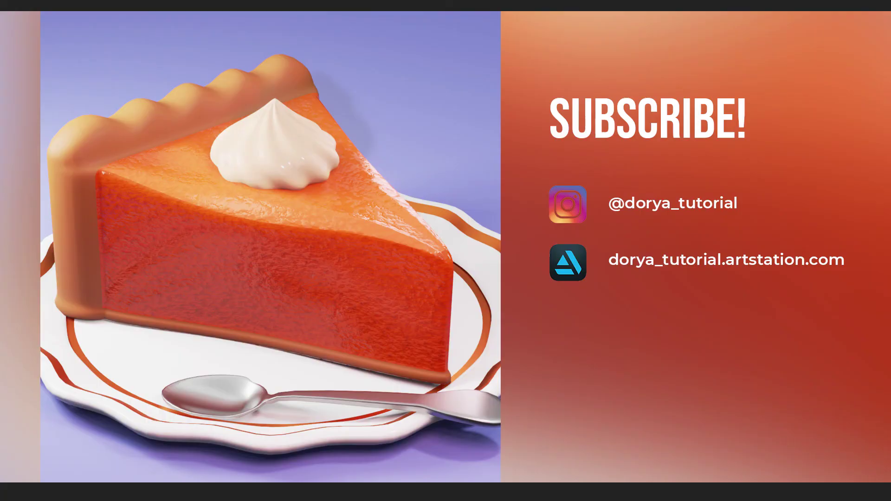